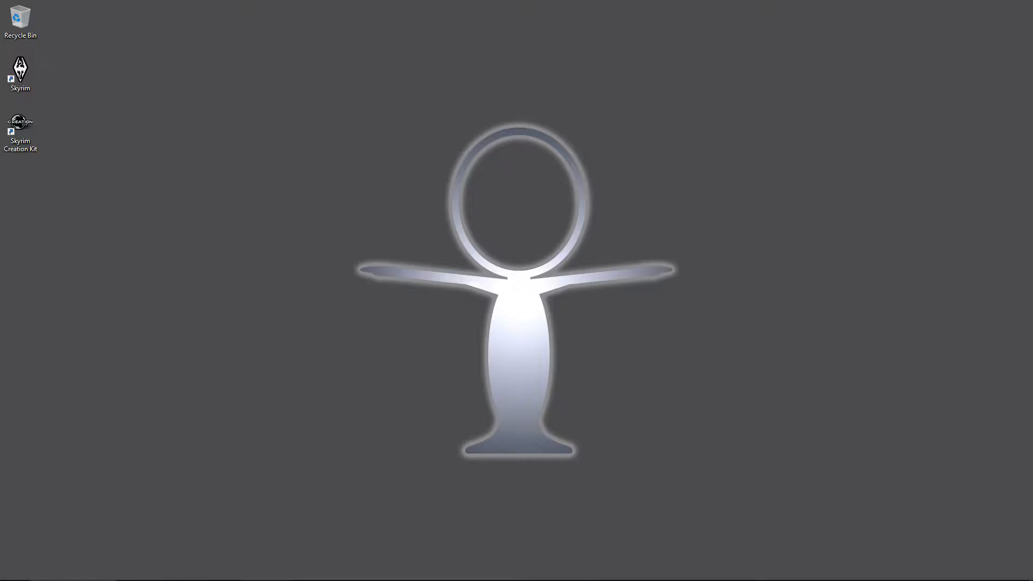
Step: Drag the Chrome tab showing loot.github.io out into its own window on the desktop
left_click_drag(0, 49, 517, 28)
Step: Maximize the browser, download LOOT.Installer.exe from the LOOT v0.8.1 release, and run it
double_click(517, 27)
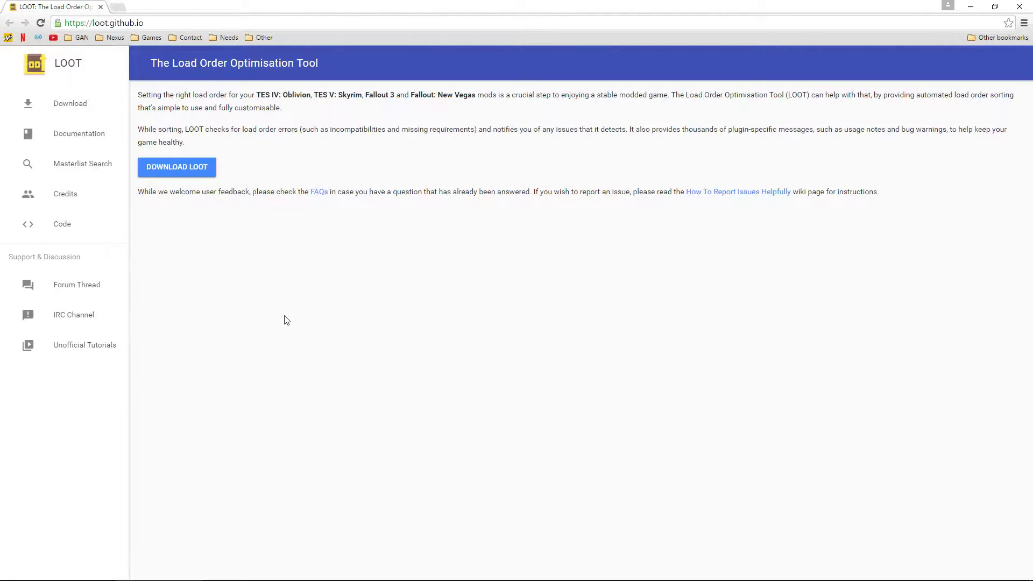
left_click(180, 168)
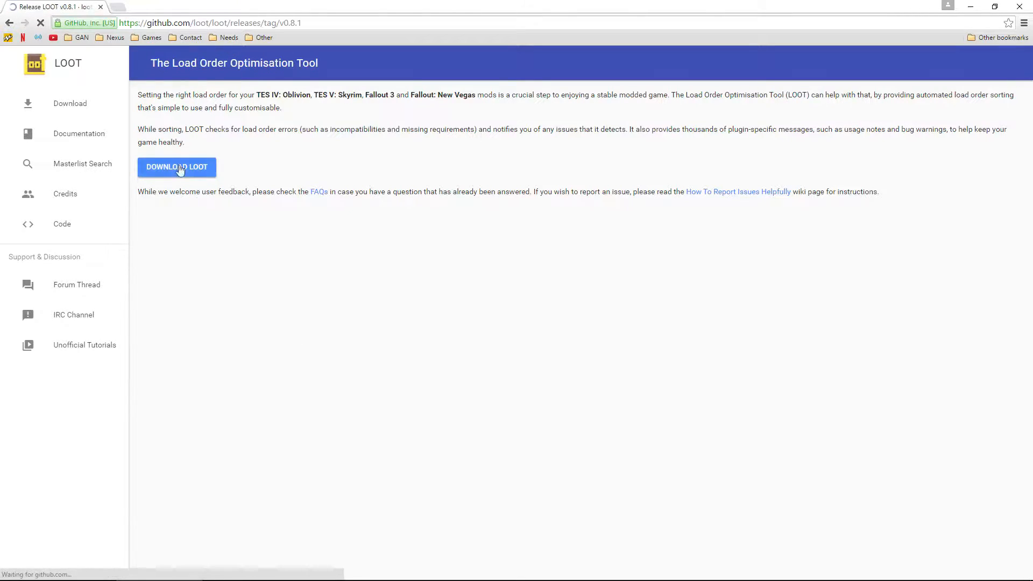
scroll(321, 355, "down", 5)
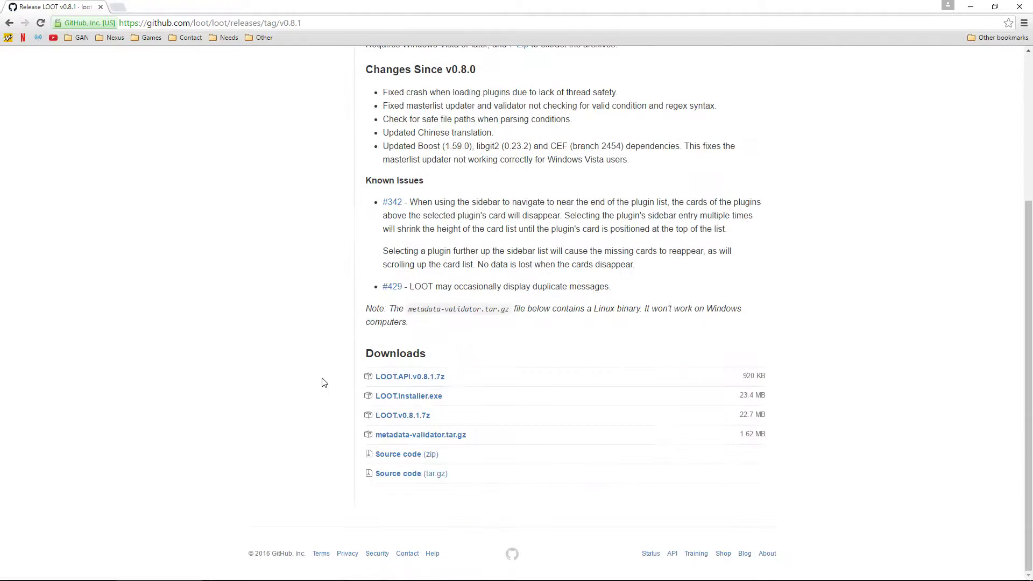
left_click(412, 397)
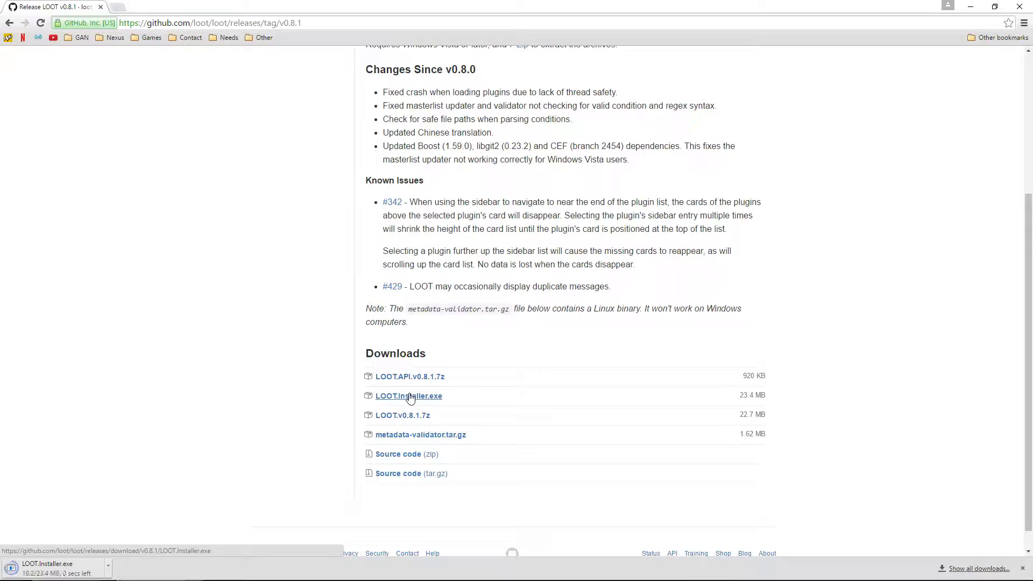
left_click(60, 572)
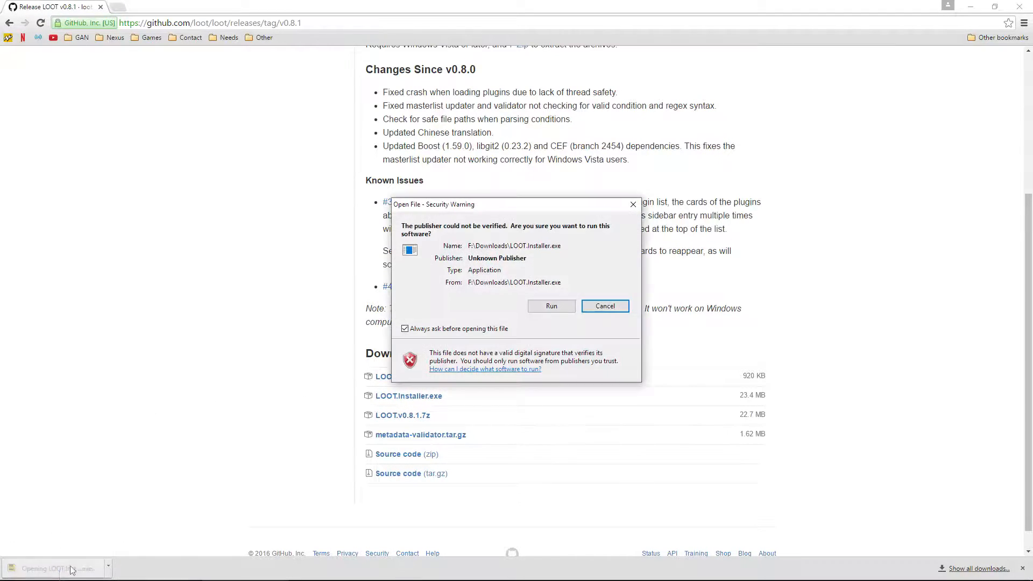
Step: Allow the unverified installer to run and choose English as the setup language
left_click(553, 307)
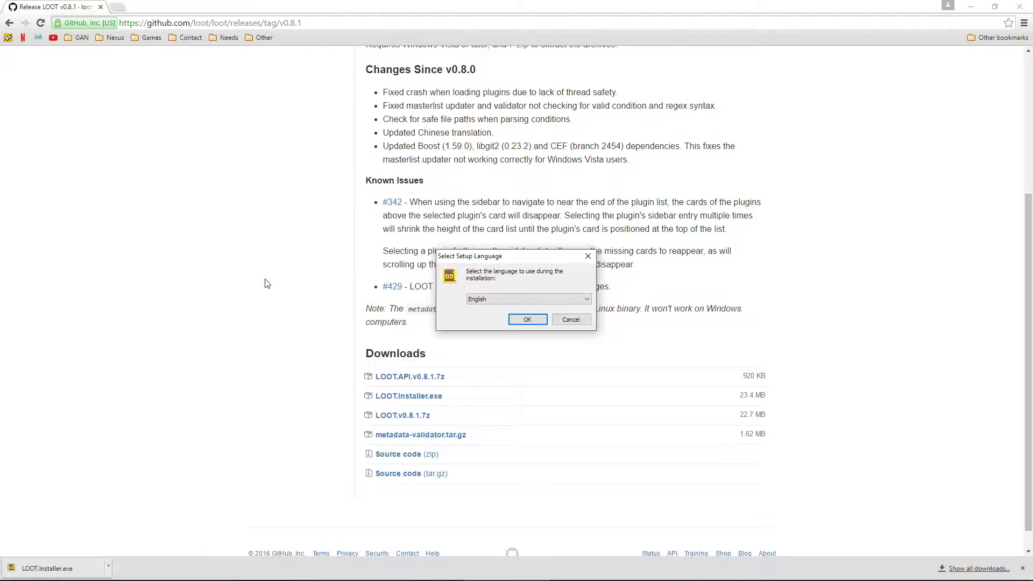
left_click(541, 322)
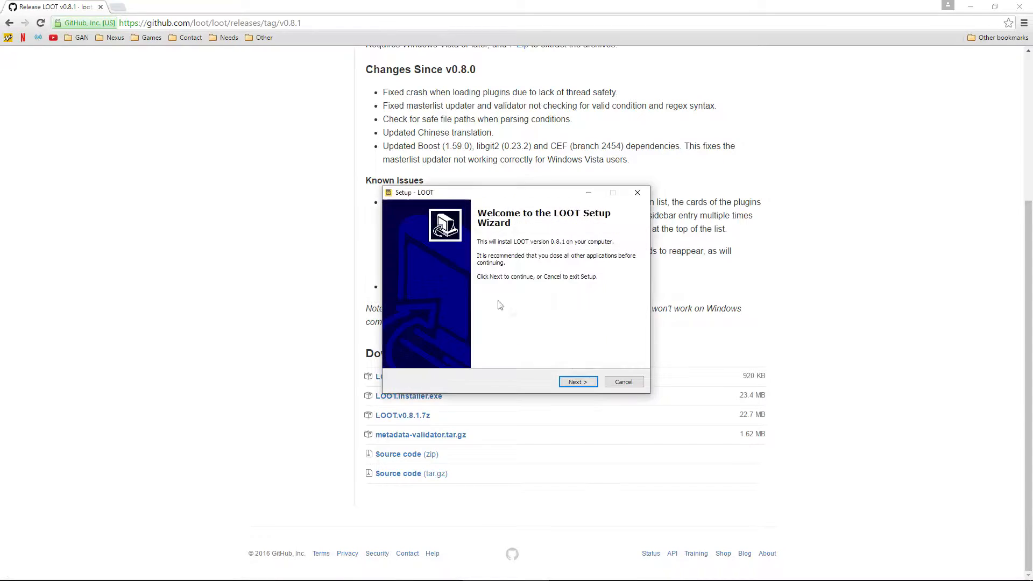
left_click(578, 382)
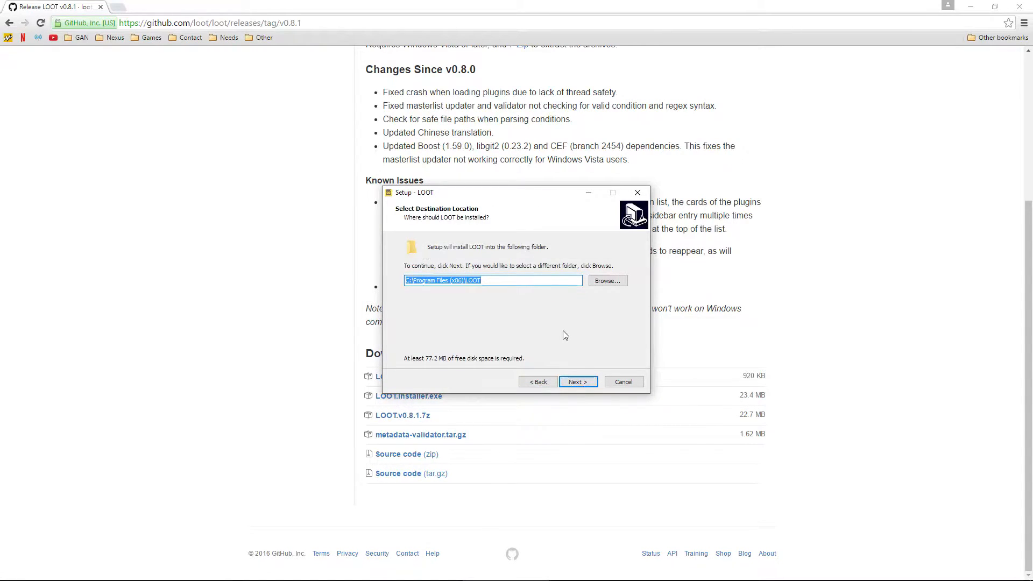
Step: Set the LOOT install folder to F:\Games\Game Utilities\LOOT
left_click(608, 281)
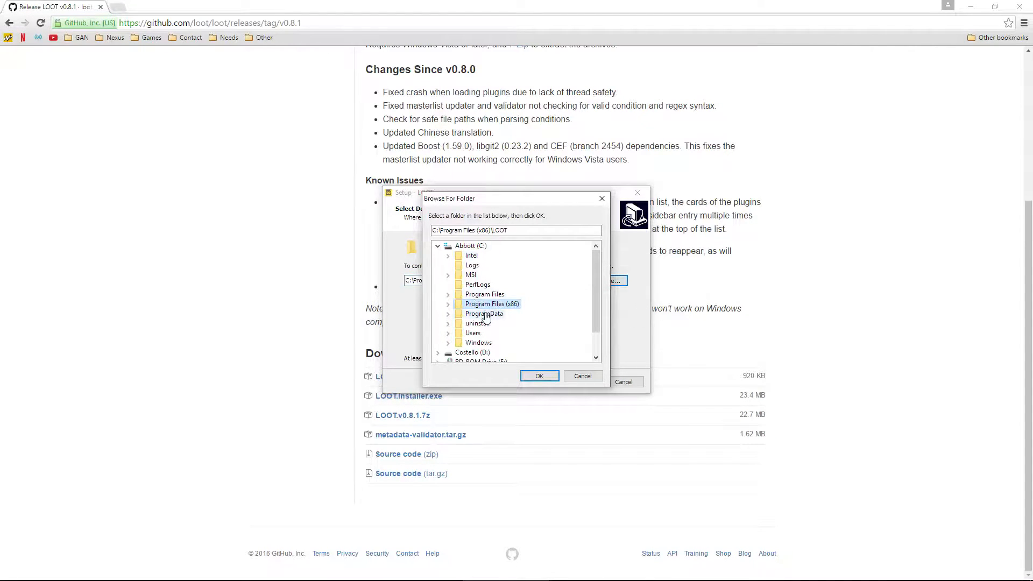
left_click(438, 246)
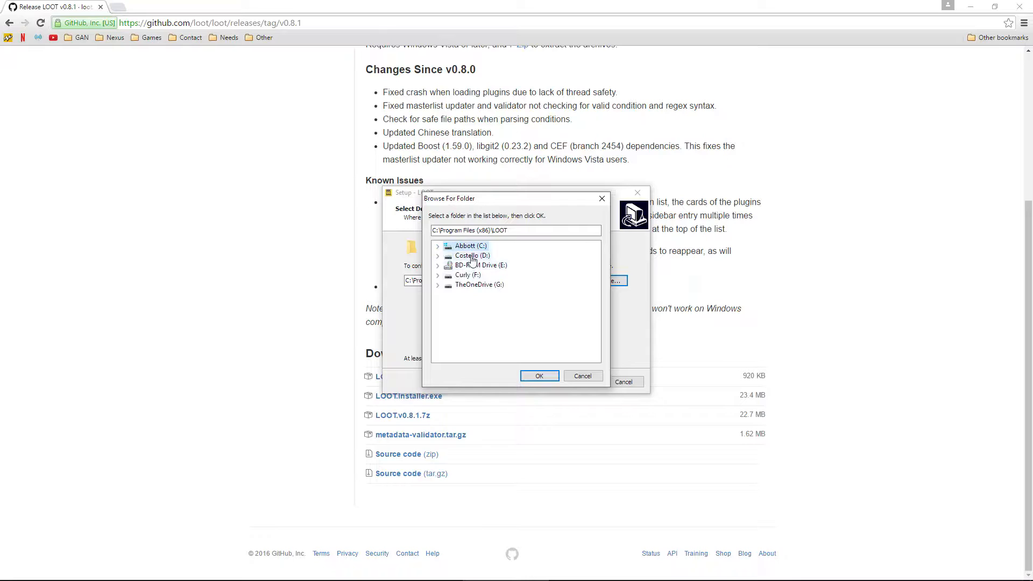
double_click(468, 275)
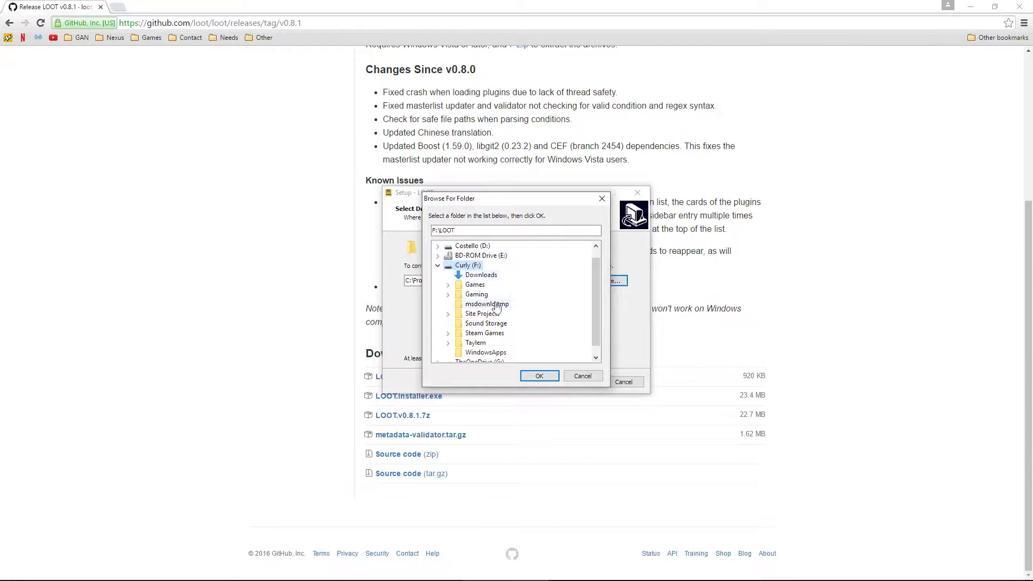
double_click(476, 285)
double_click(489, 295)
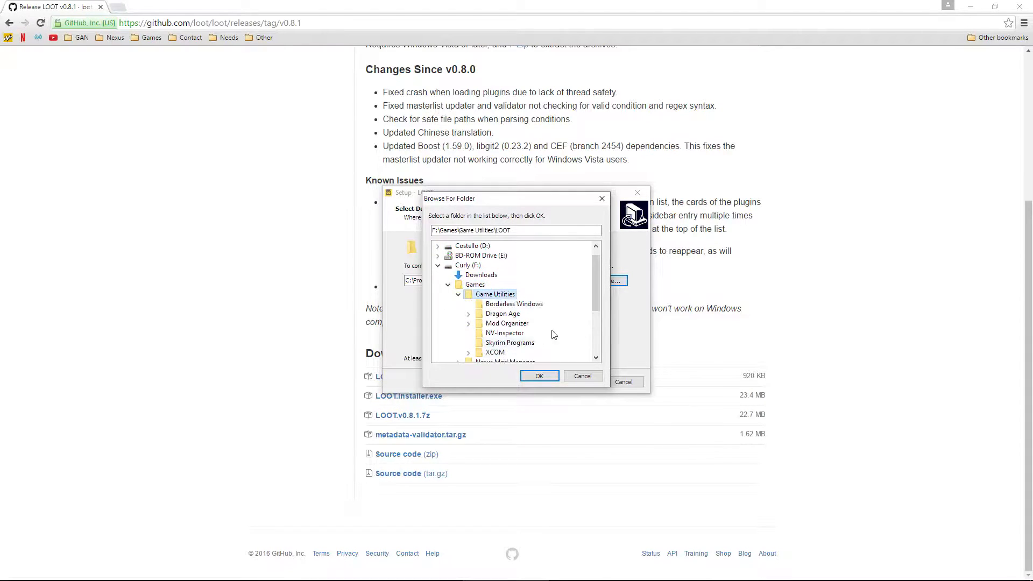
left_click(540, 376)
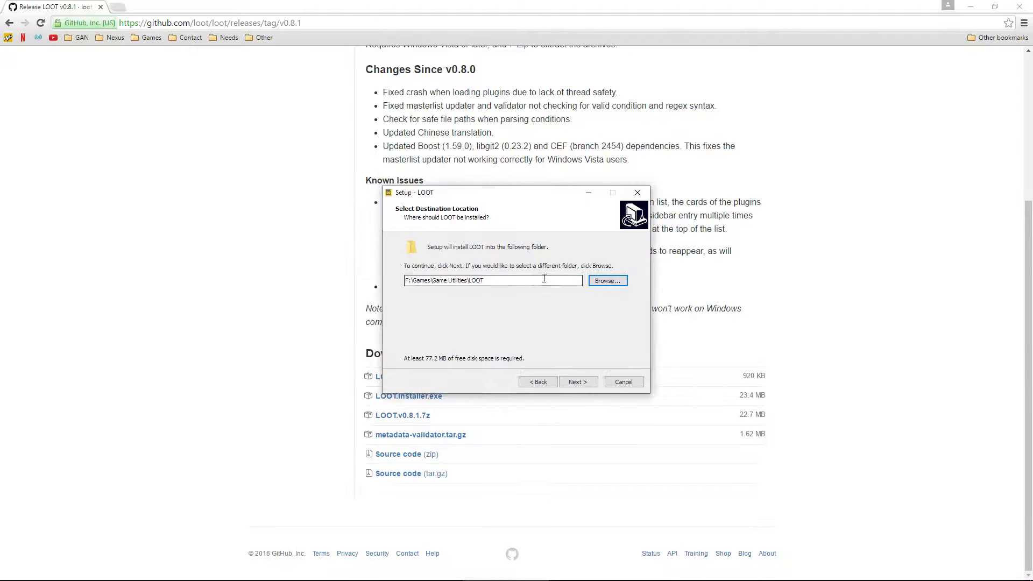
left_click(574, 382)
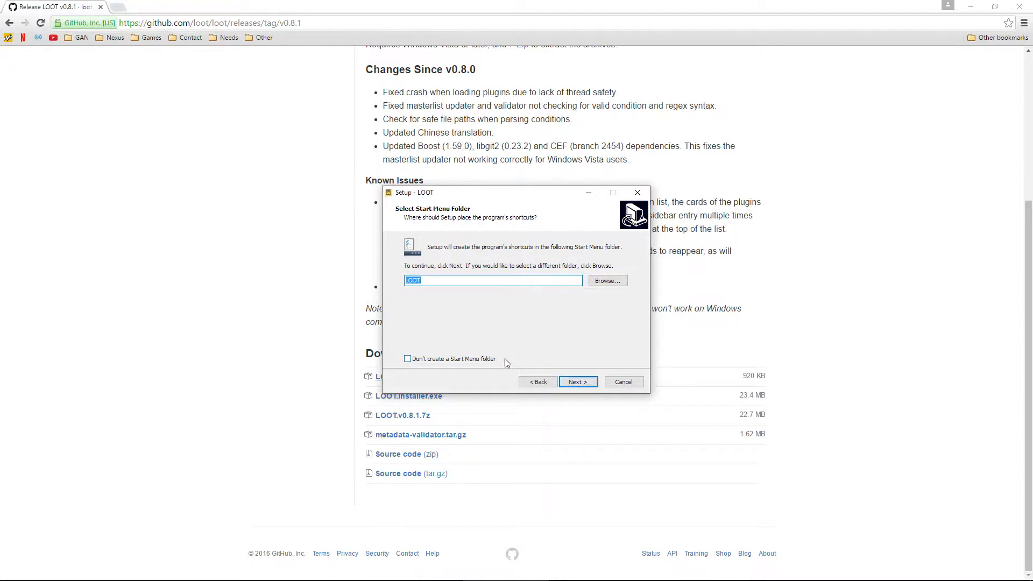
Step: Keep the default Start Menu folder, install, and finish without launching LOOT
left_click(587, 385)
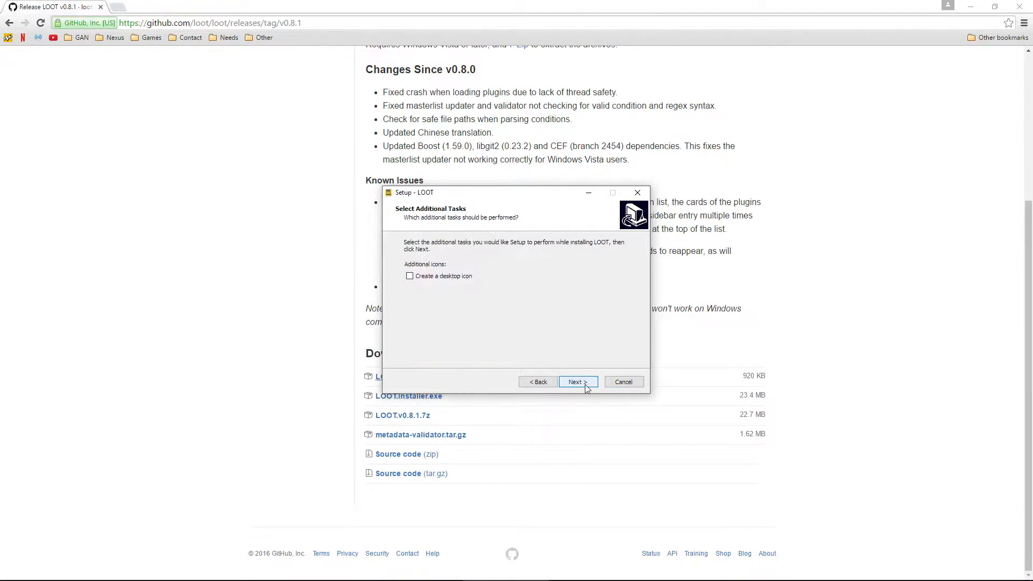
left_click(585, 383)
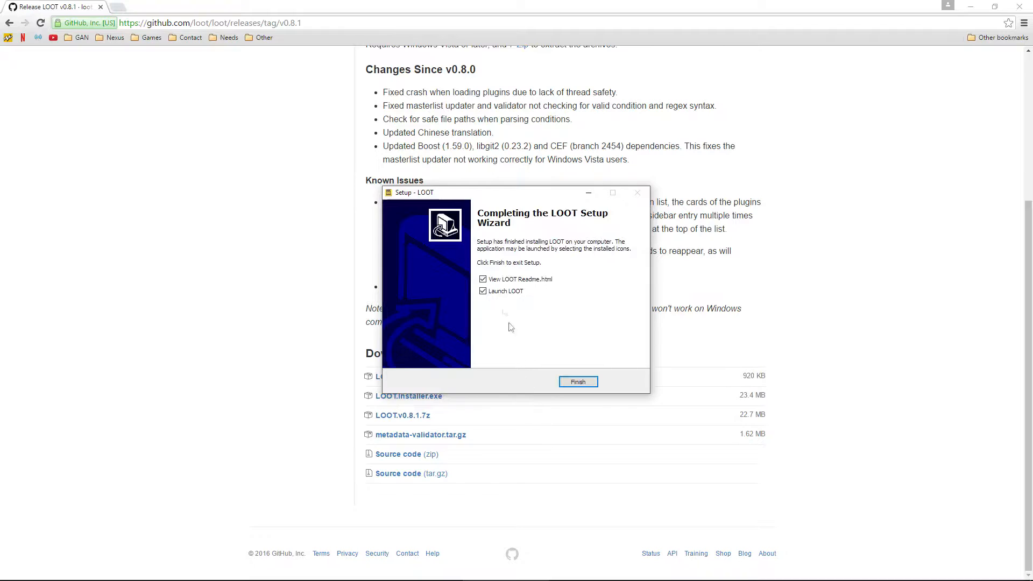
left_click(483, 291)
left_click(579, 383)
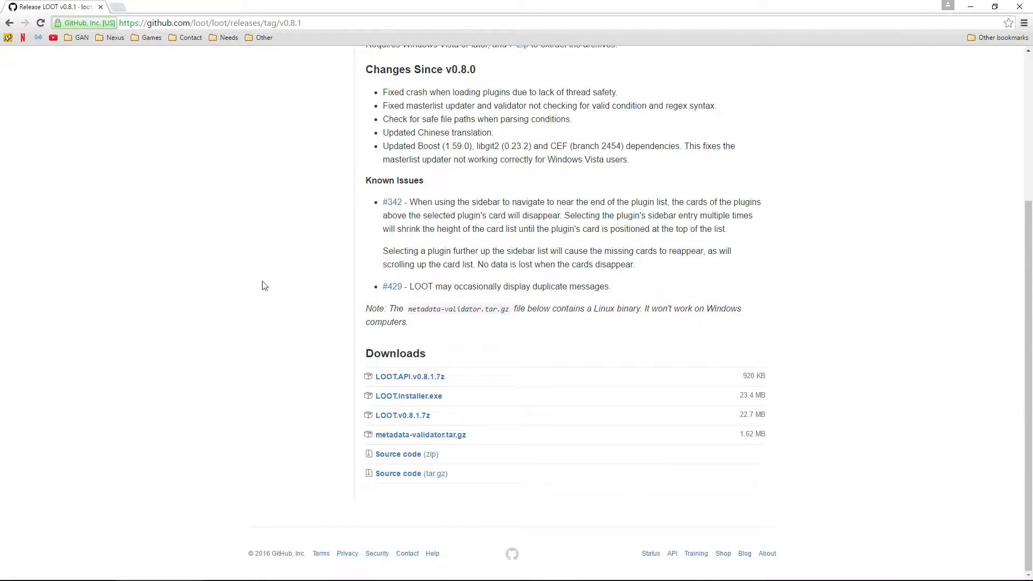
Step: Scroll through and highlight the LOOT v0.8.1 release notes, then close the browser window
scroll(264, 315, "up", 4)
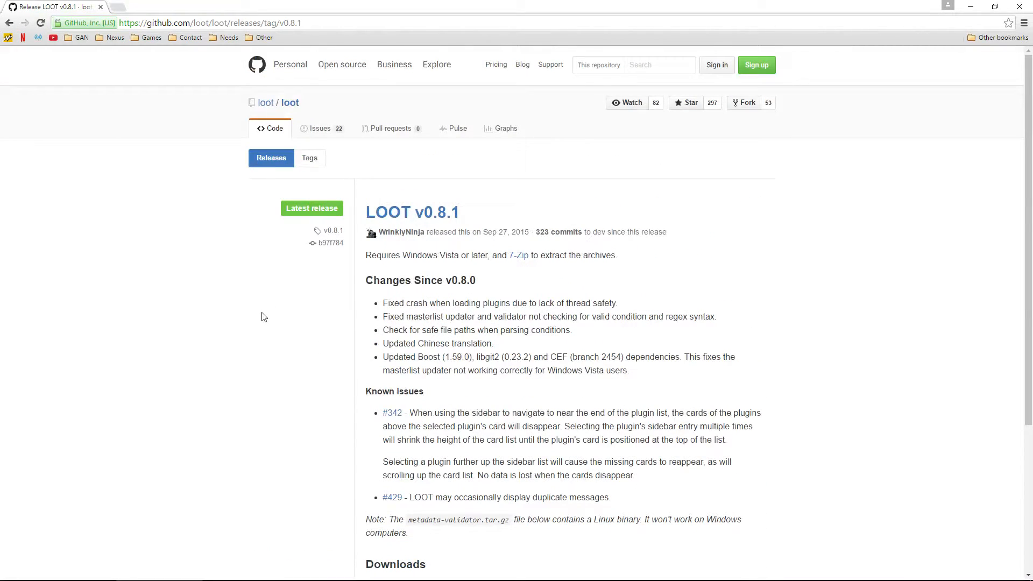
scroll(270, 302, "down", 1)
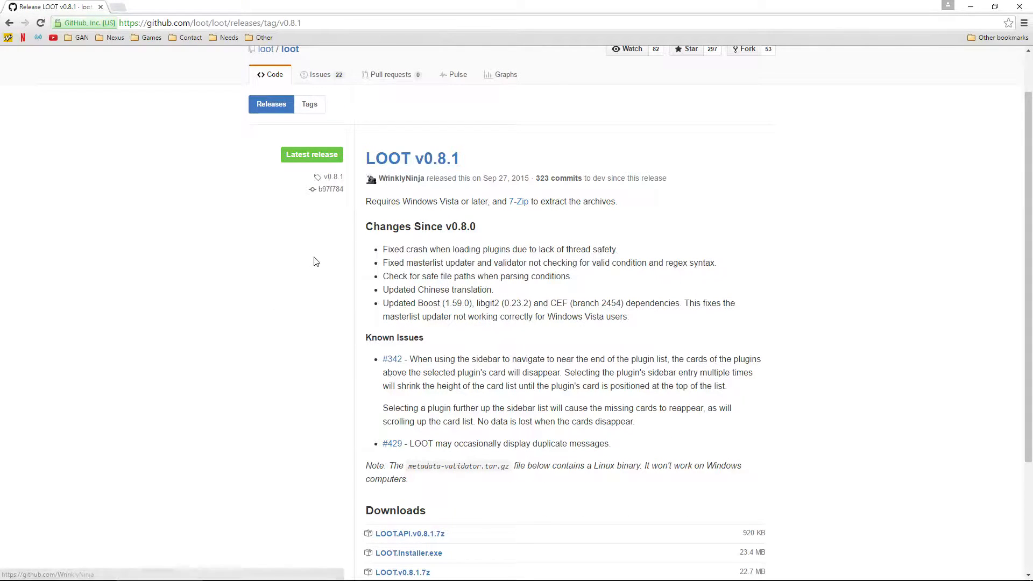
scroll(307, 275, "down", 1)
left_click_drag(366, 146, 744, 447)
left_click(252, 335)
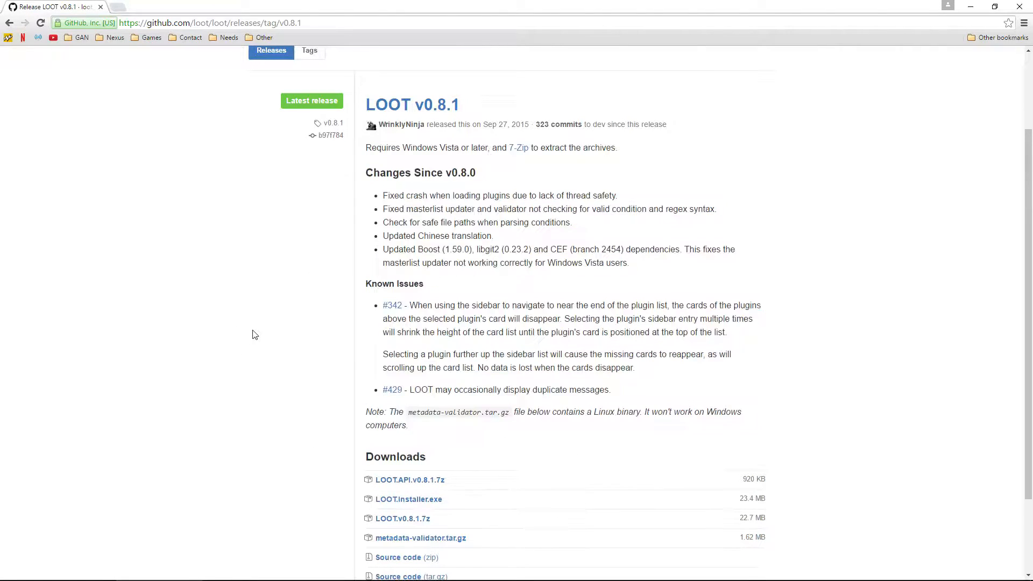
scroll(259, 385, "up", 2)
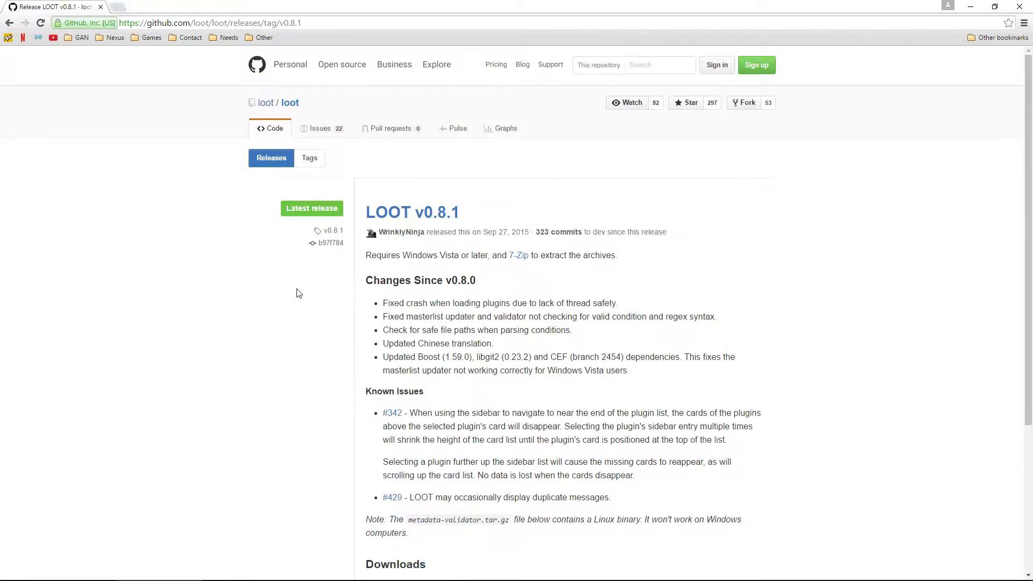
left_click(1020, 7)
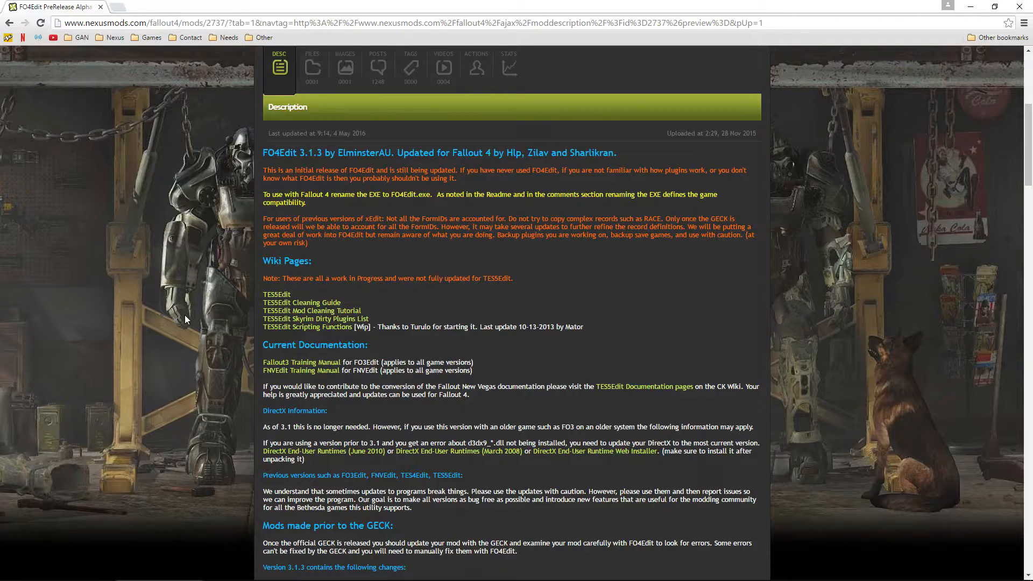
Step: On the Files tab, manually download the FO4Edit 3.1.3 - 1f9c3d8 main file
left_click(313, 80)
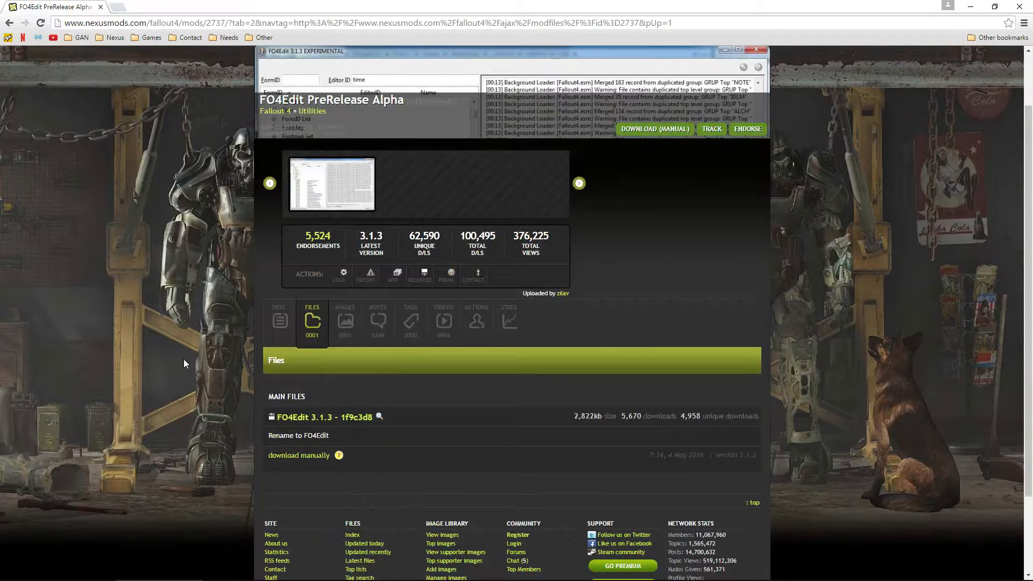
scroll(183, 360, "down", 1)
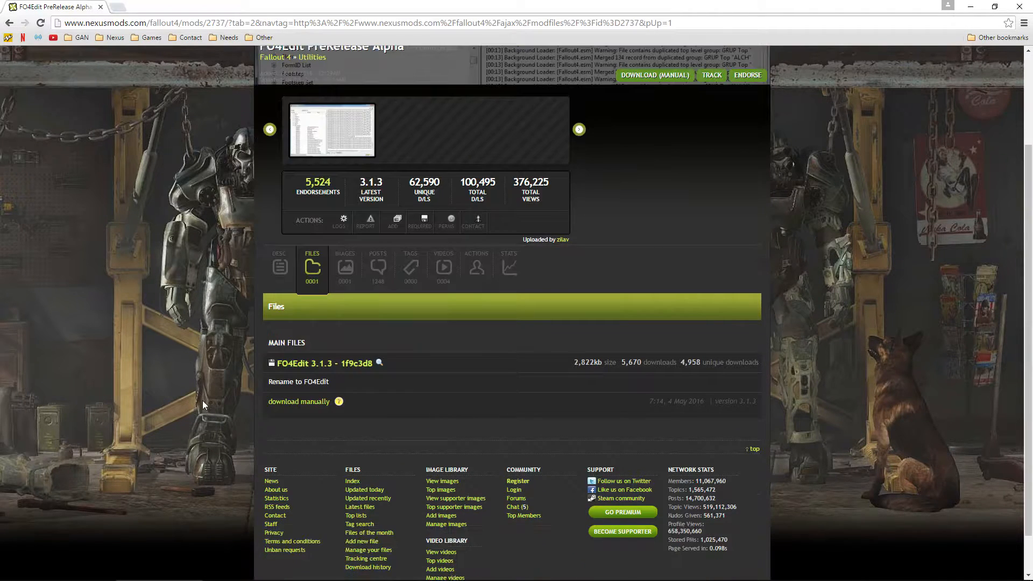
left_click(301, 402)
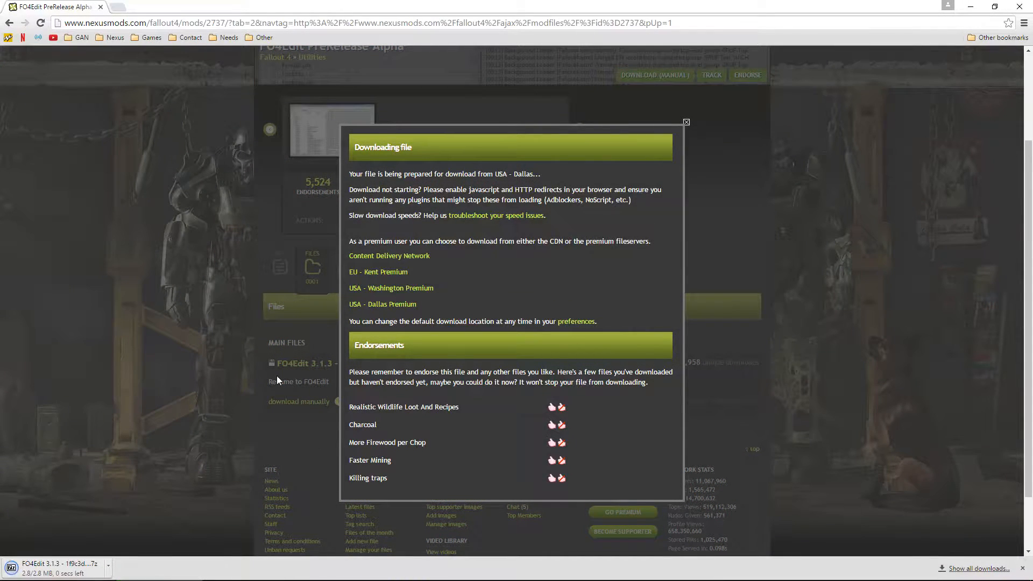
Step: Dismiss the download notice and open the downloaded FO4Edit archive in 7-Zip
left_click(167, 359)
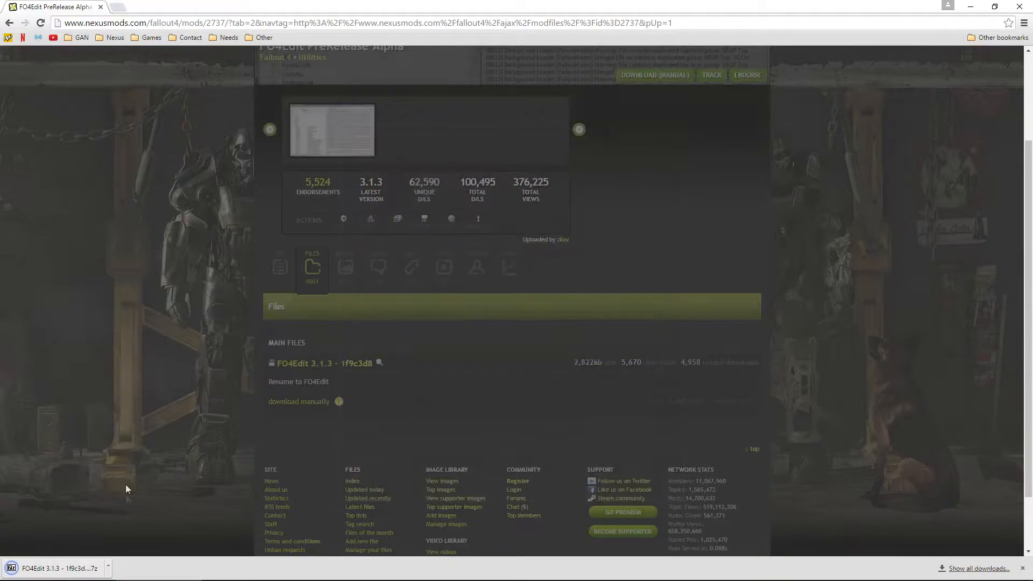
left_click(74, 570)
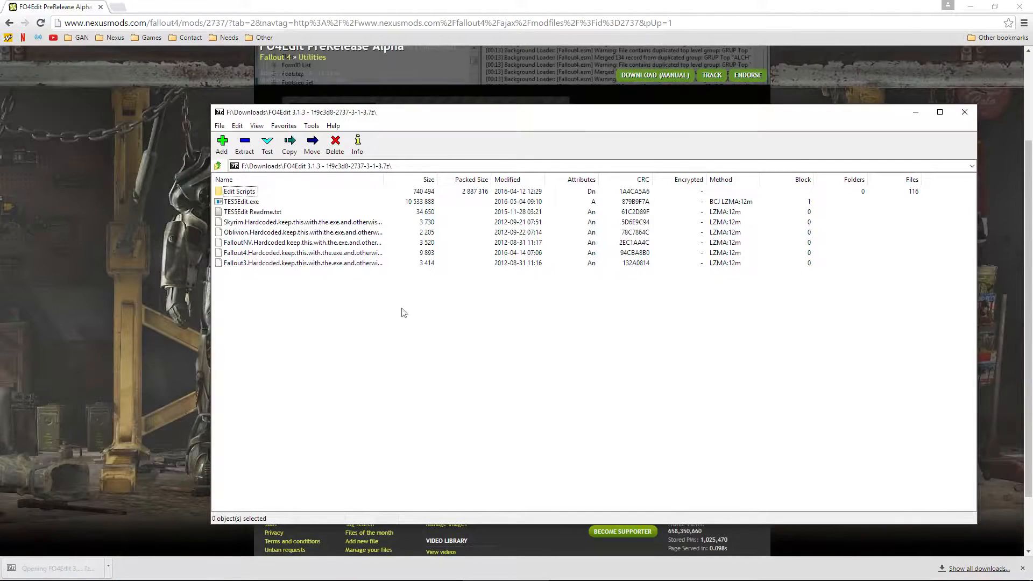
left_click(247, 203)
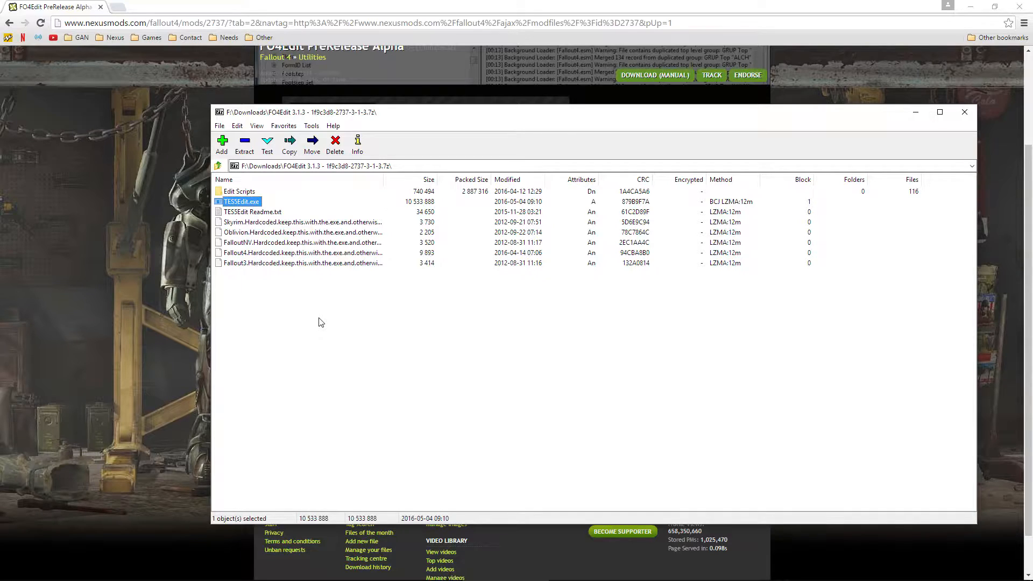
left_click(320, 322)
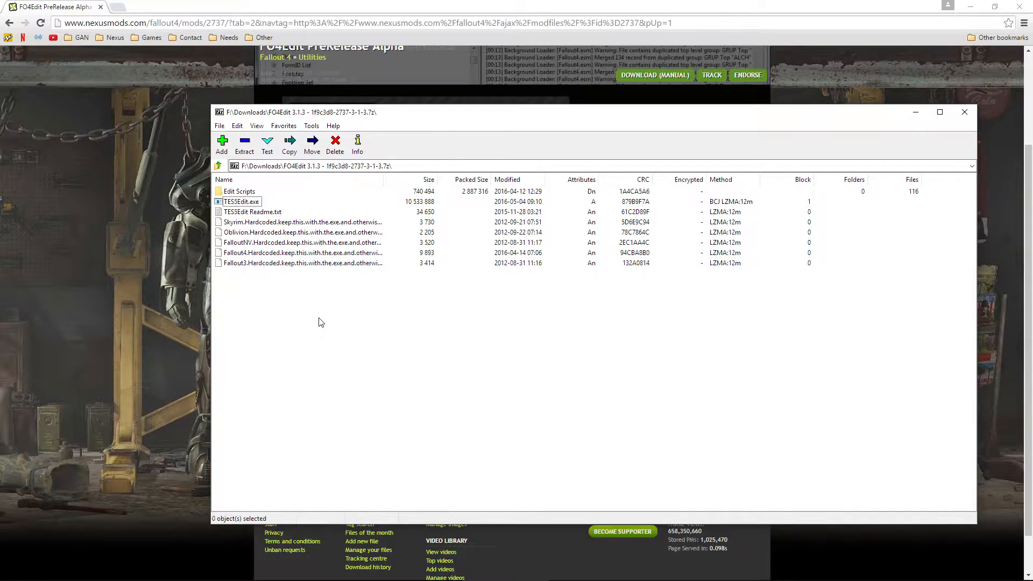
Step: Start extracting the archive with F:\Games\Game Utilities\Skyrim Programs as the destination
left_click(246, 144)
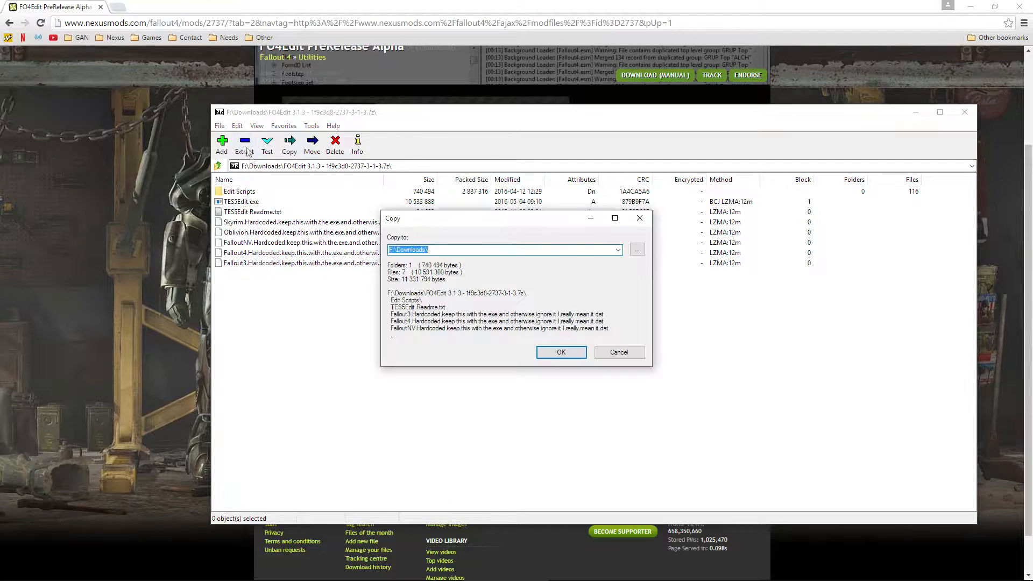
left_click(638, 249)
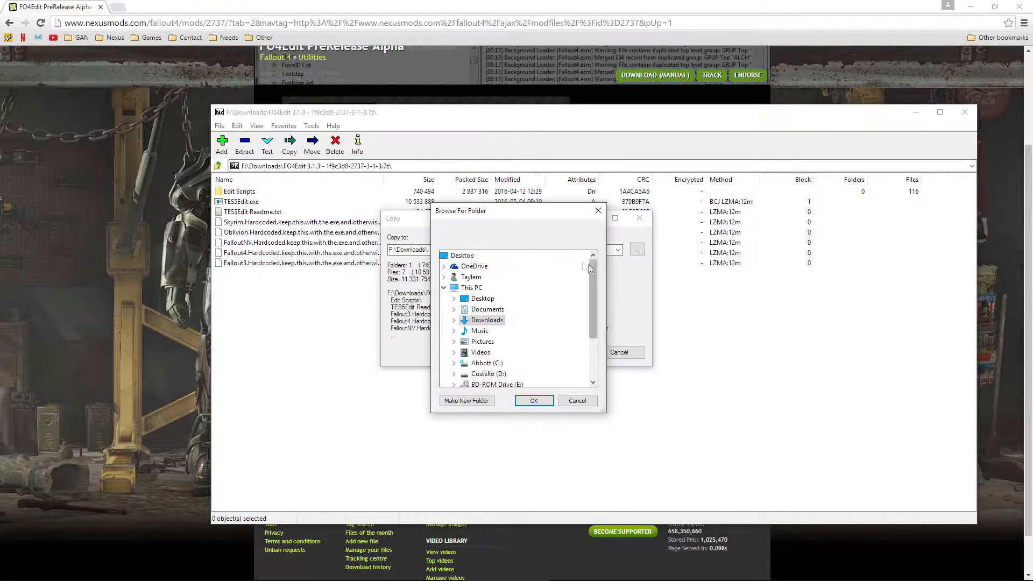
left_click_drag(539, 215, 477, 205)
scroll(462, 353, "down", 2)
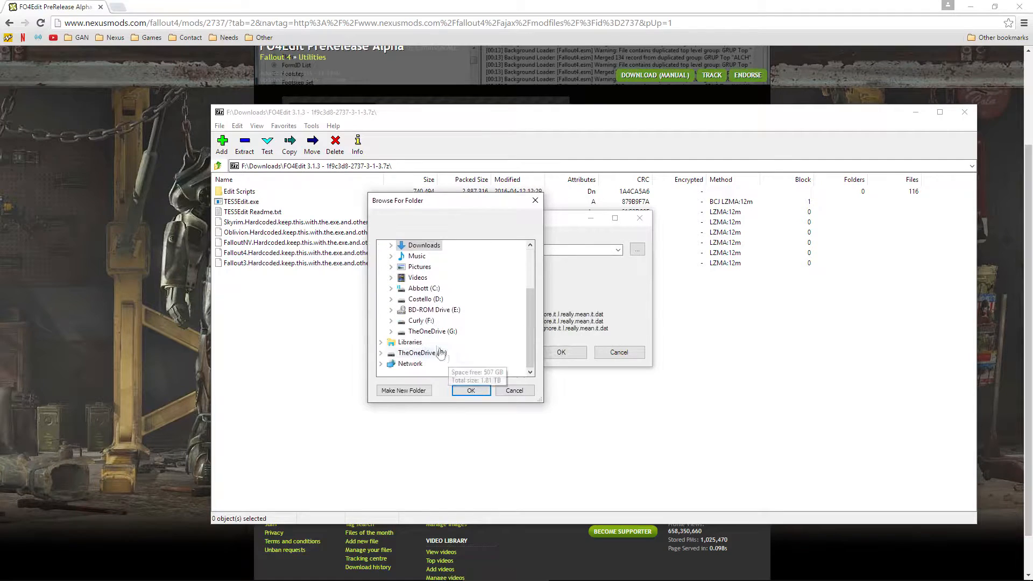
double_click(422, 321)
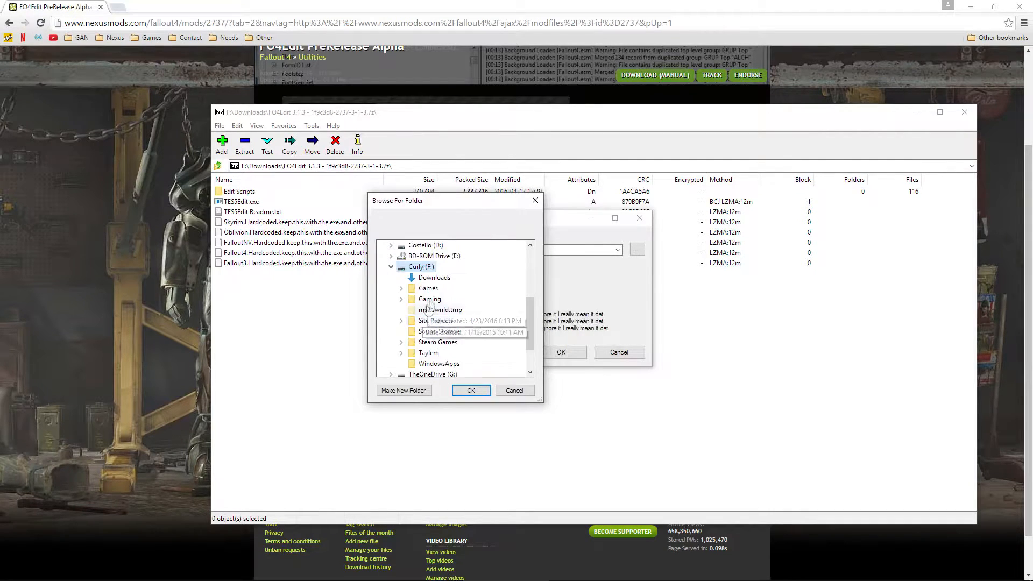
double_click(428, 288)
double_click(449, 300)
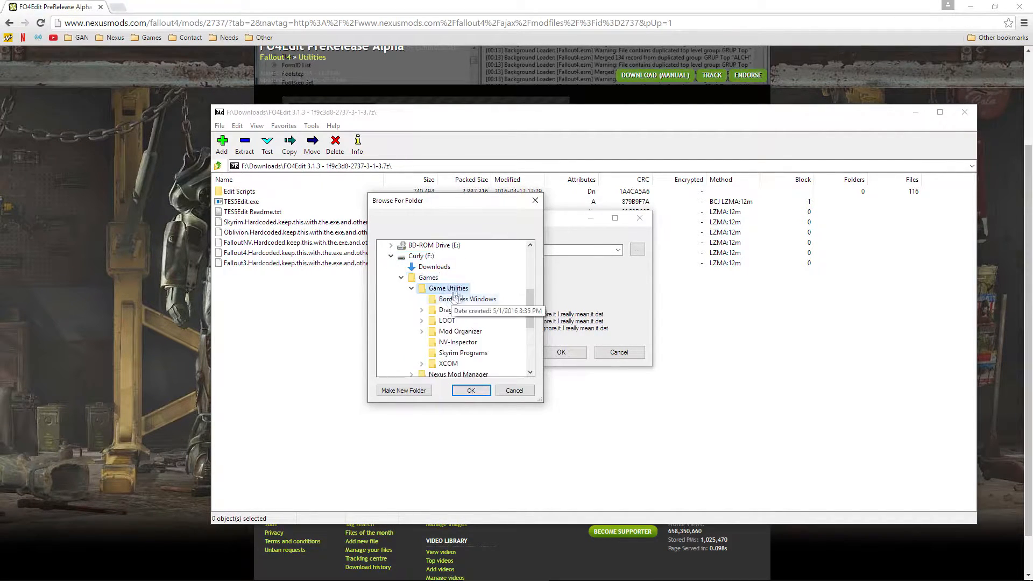
scroll(468, 318, "down", 1)
left_click(463, 321)
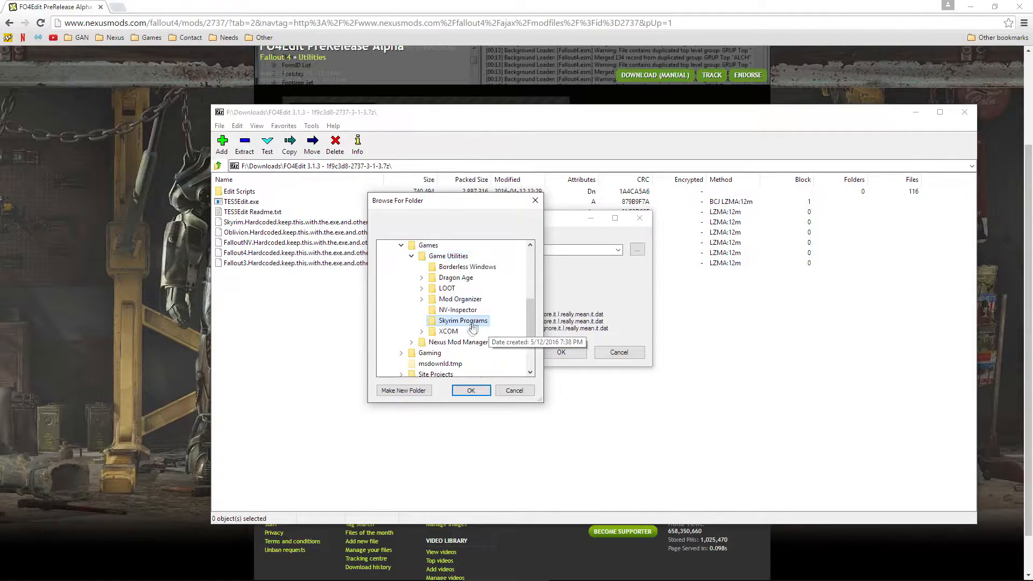
left_click(471, 390)
Step: Append TES5Edit to the destination path and extract the files there
double_click(516, 250)
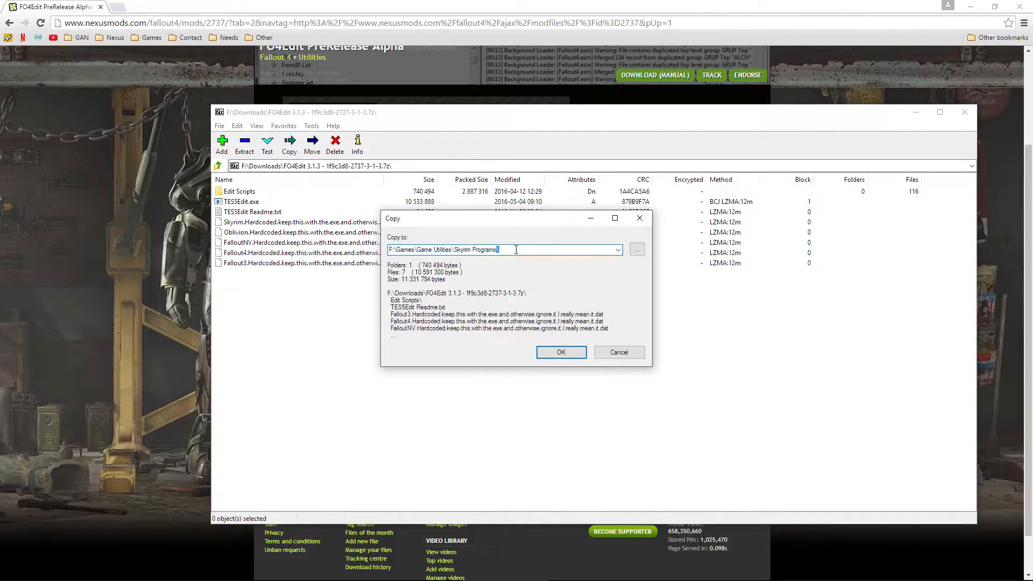
left_click(516, 250)
type("TES5Edit")
left_click(562, 353)
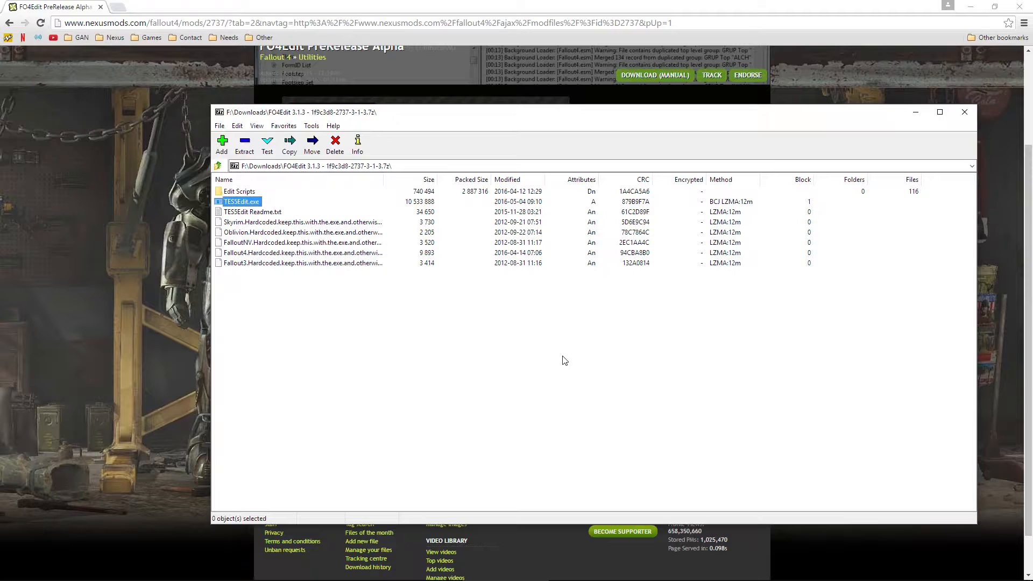
Step: Close the 7-Zip archive, view the enlarged FO4Edit screenshot, then close the browser
left_click(964, 113)
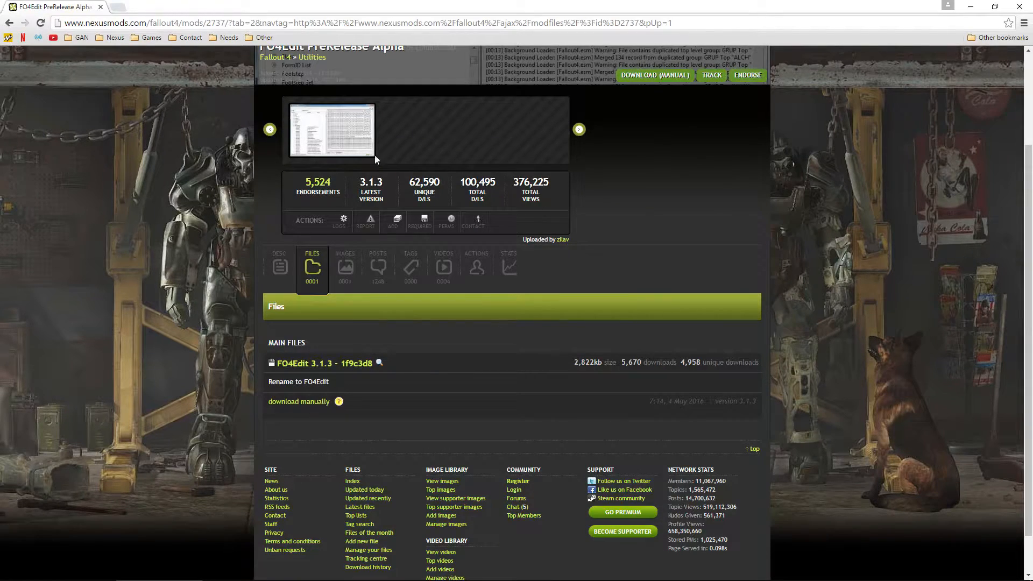
left_click(333, 131)
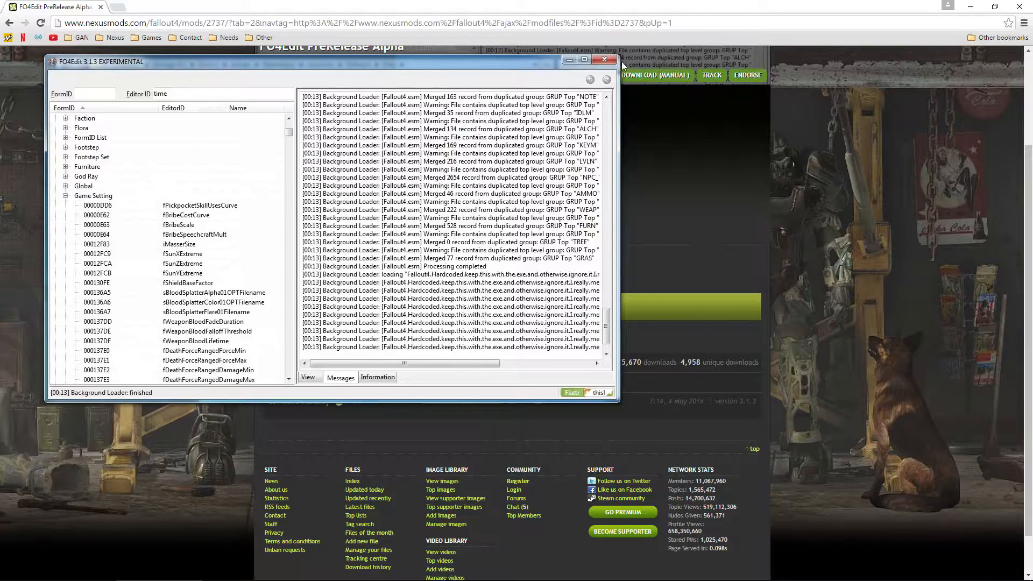
left_click(605, 60)
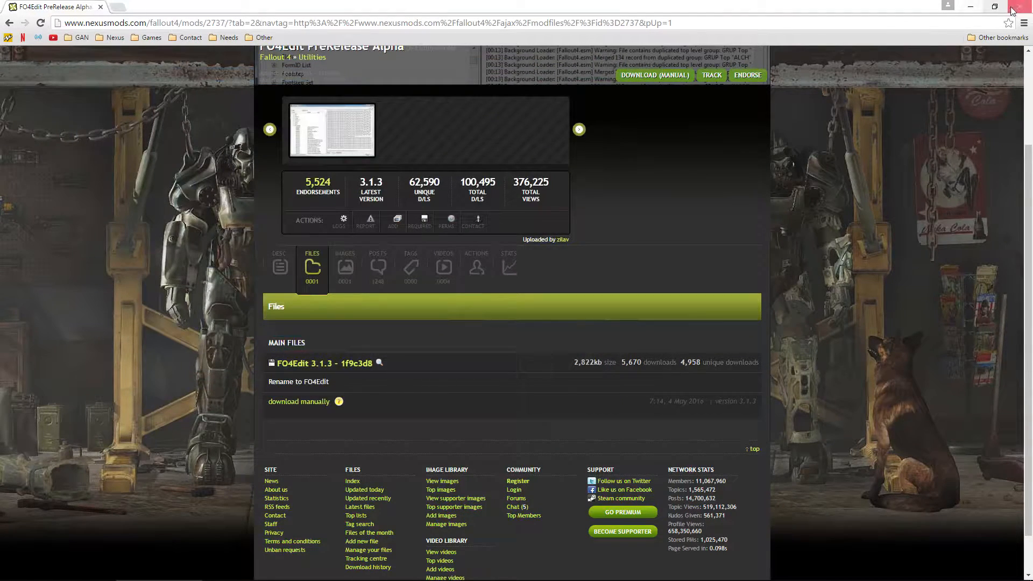
left_click(1010, 11)
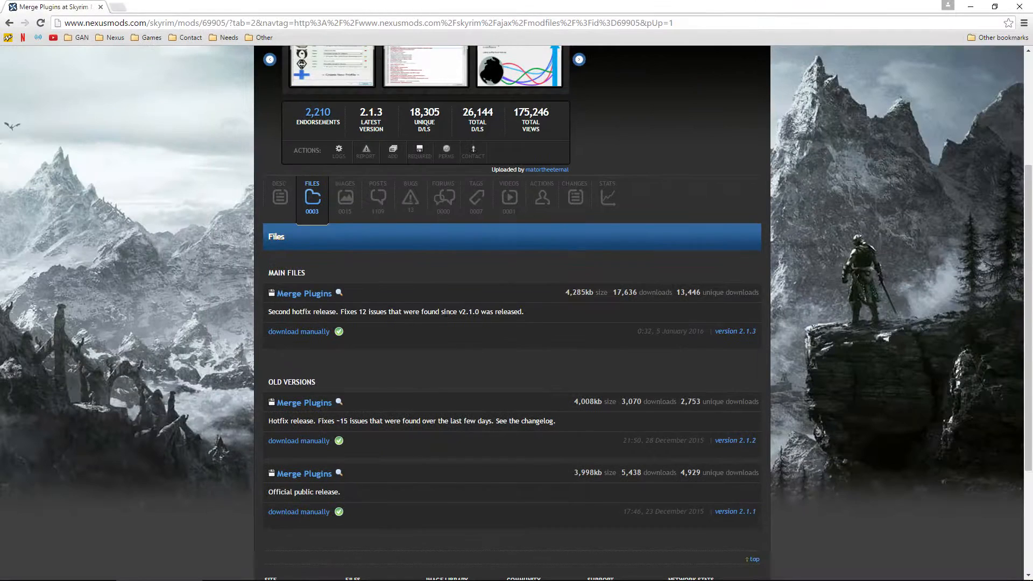
Step: Manually download the Merge Plugins 2.1.3 main file and dismiss the downloading notice
scroll(199, 360, "up", 1)
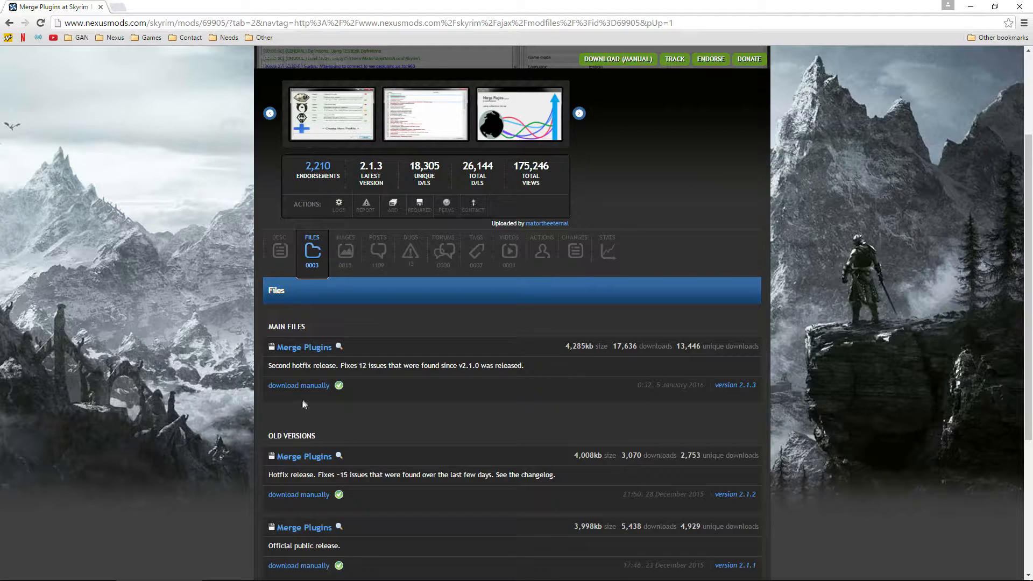
left_click(309, 388)
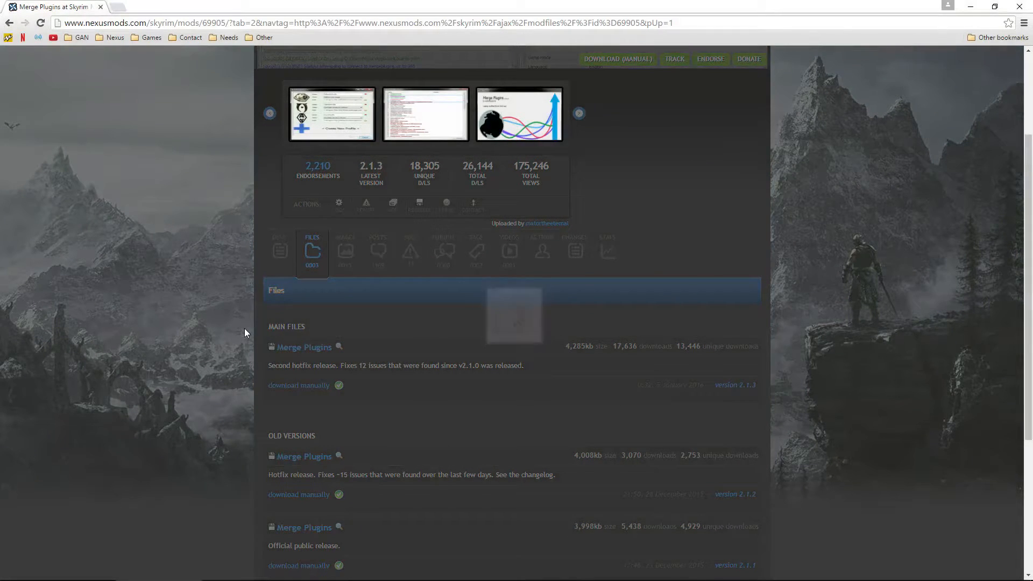
left_click(511, 391)
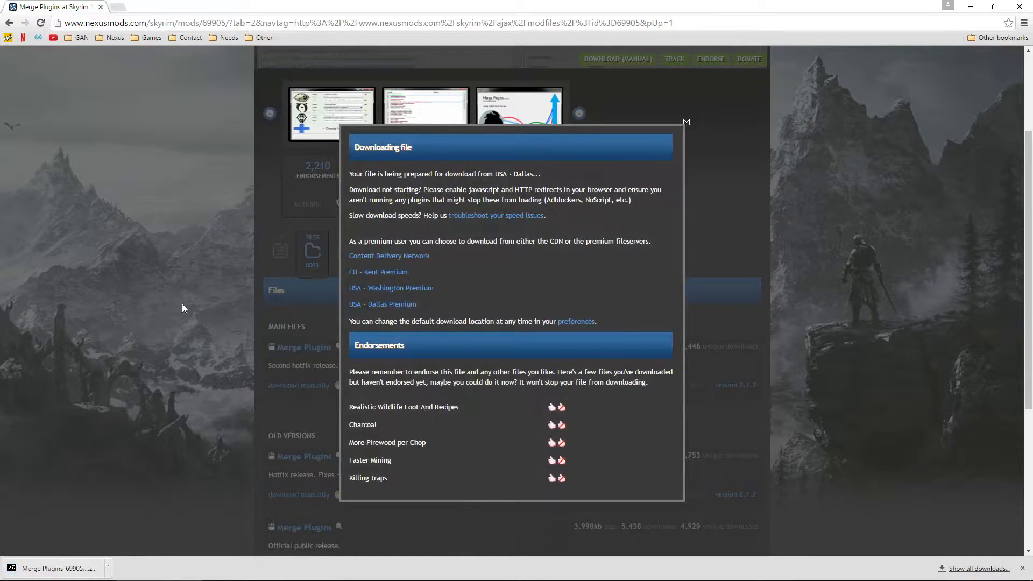
left_click(182, 308)
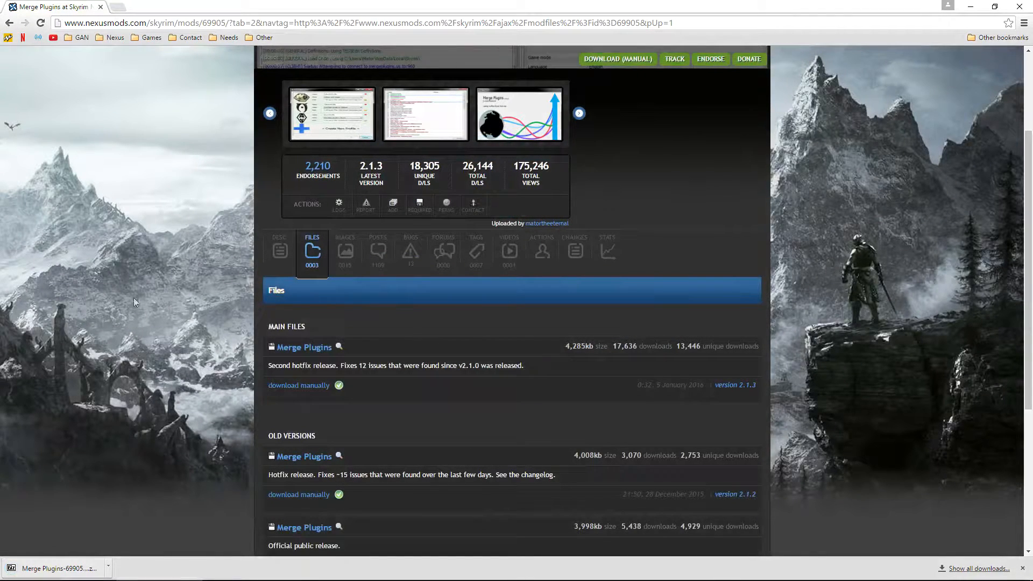
Step: Extract the whole Merge Plugins archive into Skyrim Programs\Merge Plugins, then close 7-Zip
left_click(59, 568)
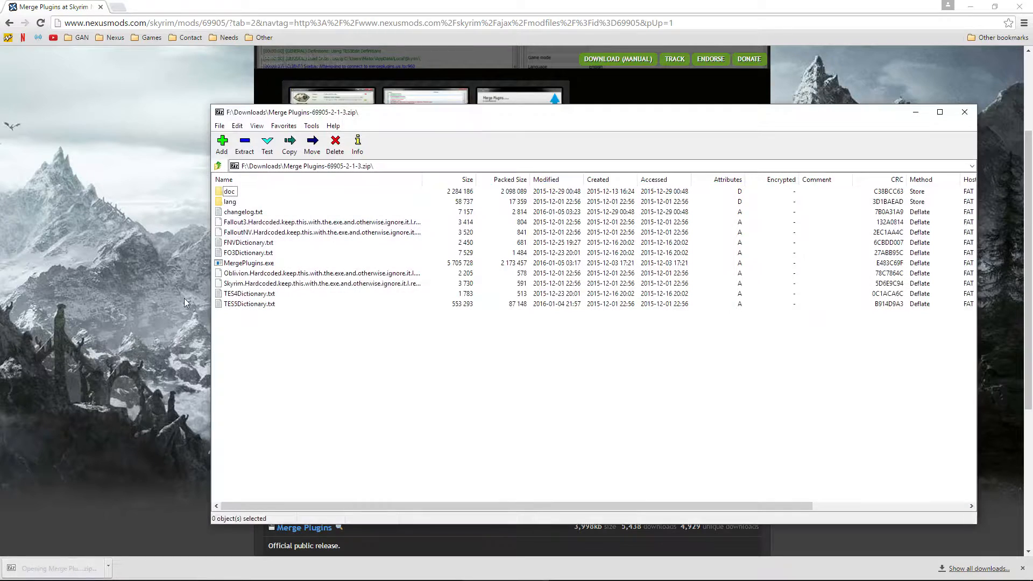
mouse_move(334, 334)
left_mouse_down()
mouse_move(255, 267)
mouse_move(236, 190)
mouse_move(232, 209)
left_mouse_up()
left_click(351, 401)
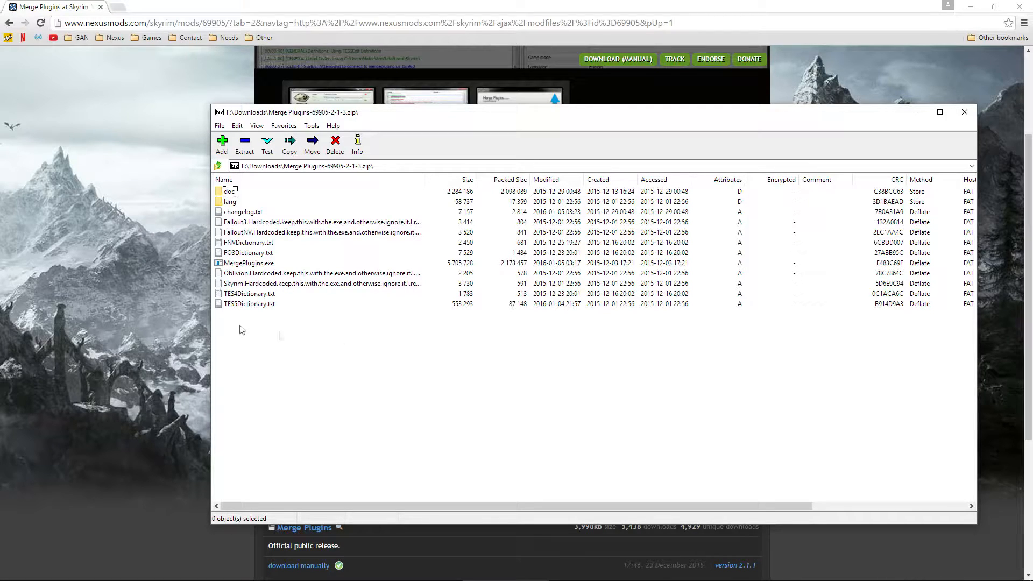
left_click(244, 144)
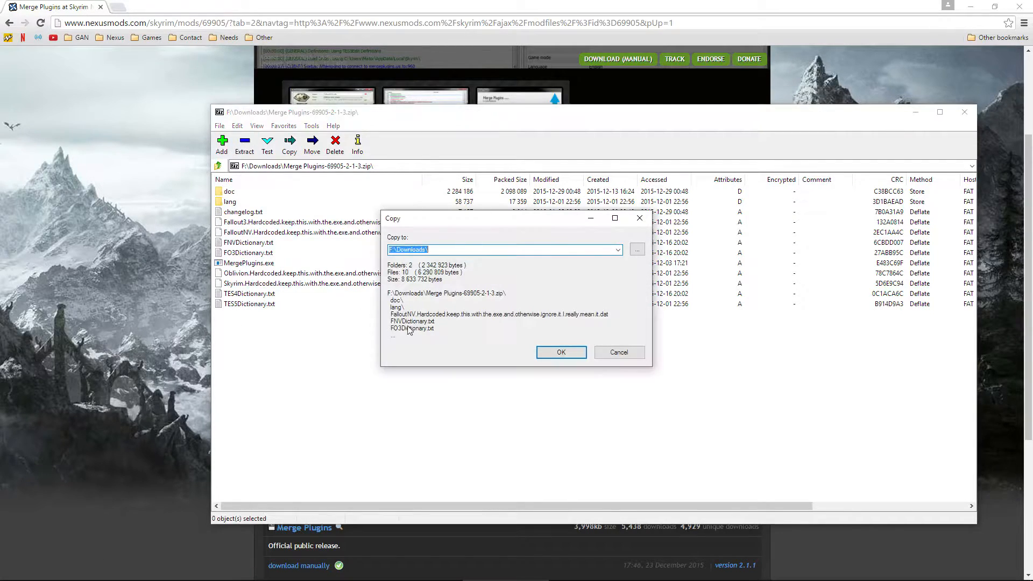
left_click(619, 250)
left_click(525, 261)
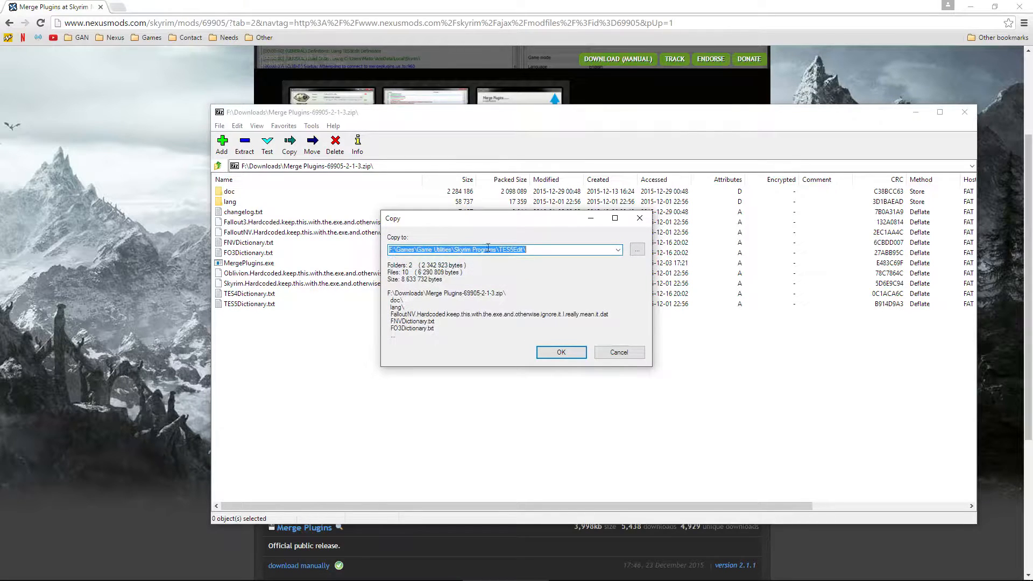
left_click_drag(499, 250, 525, 249)
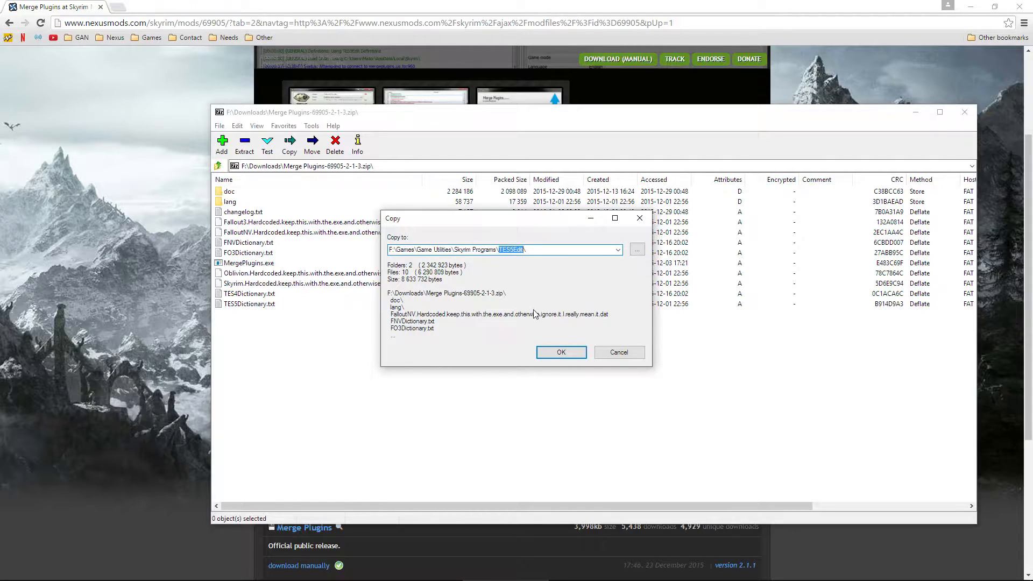
type("Merge Plugins")
left_click(561, 353)
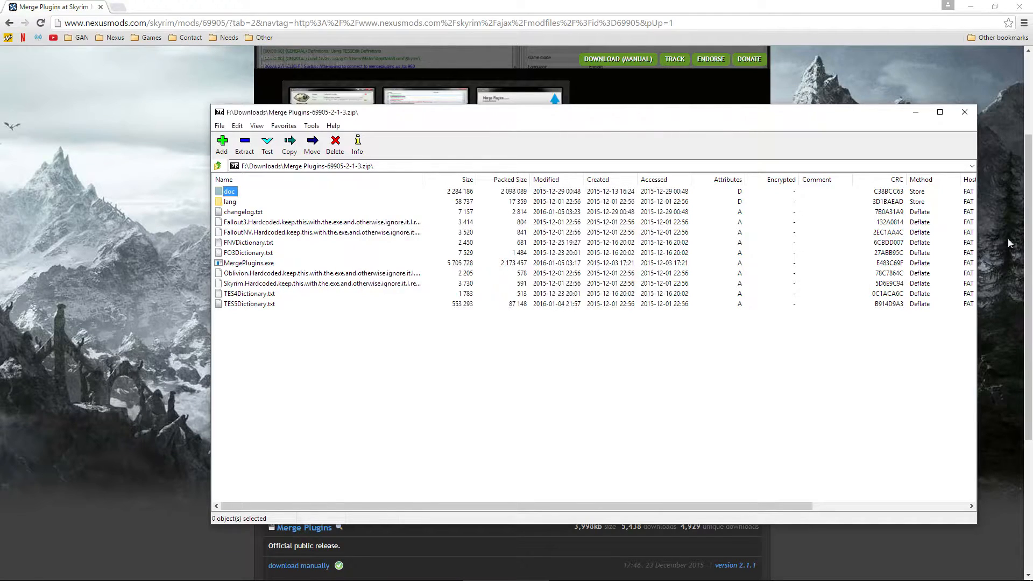
left_click(964, 111)
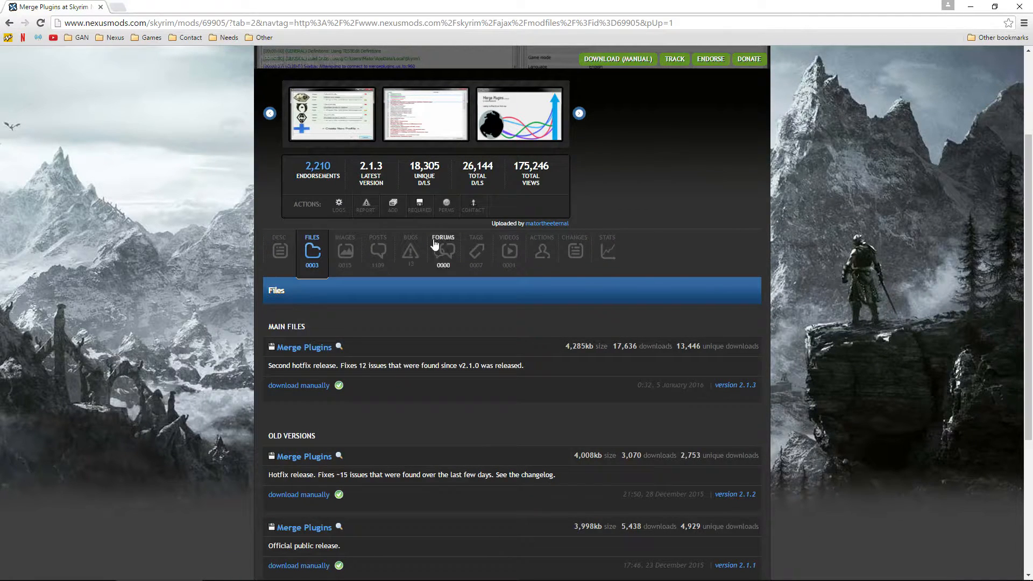
Step: Close the browser, bring up skse.silverlock.org, then download and open skse_1_07_03.7z
left_click(1021, 7)
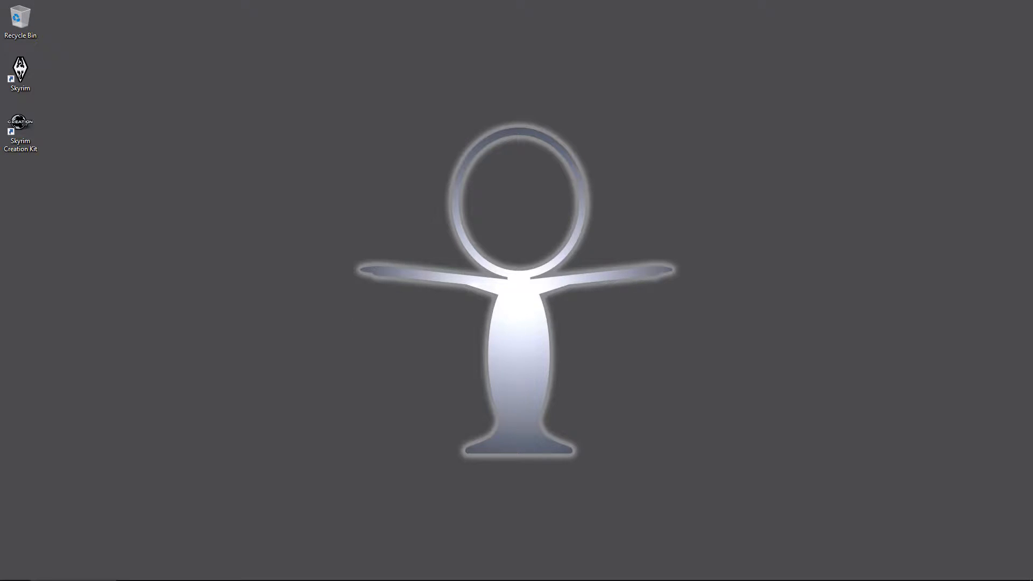
left_click_drag(0, 68, 461, 53)
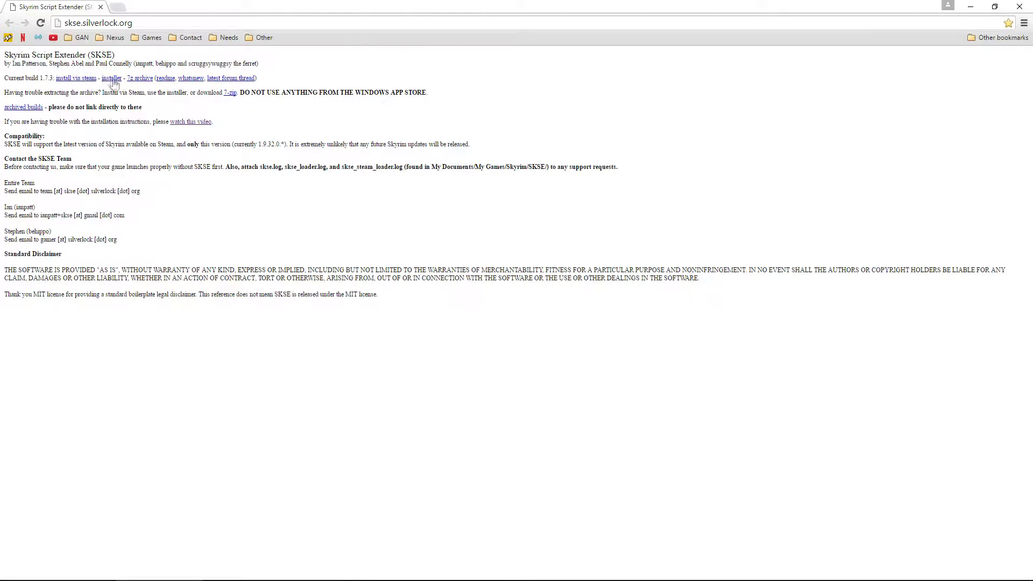
left_click(141, 80)
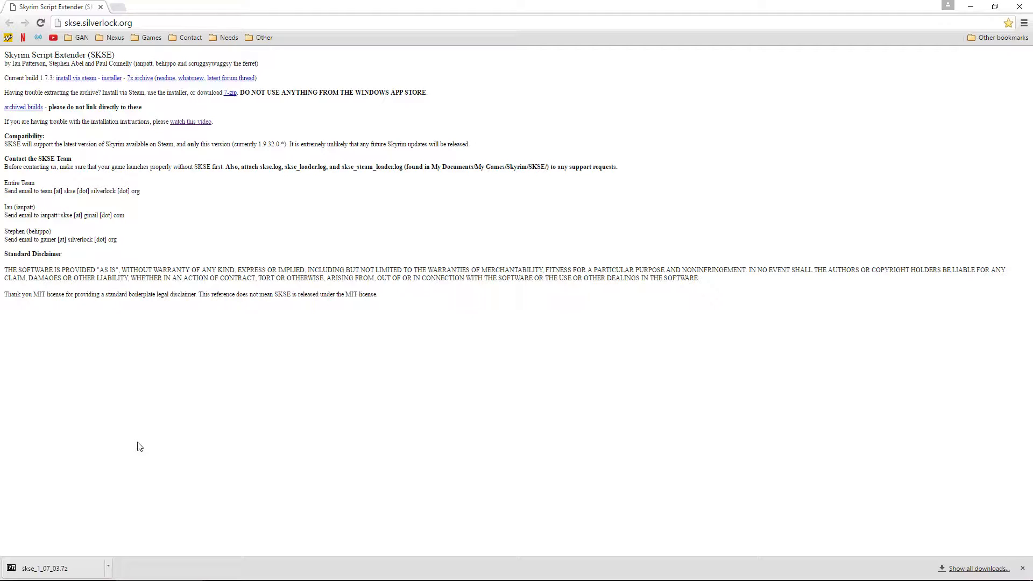
left_click(62, 571)
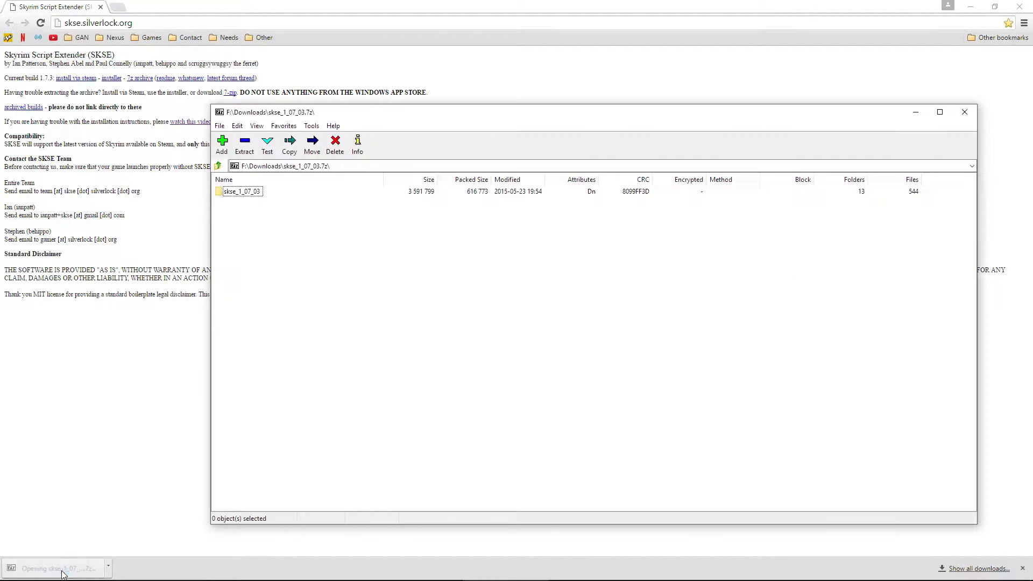
Step: Drag the skse_1_07_03 folder from 7-Zip onto the desktop, closing Chrome and the archive
left_click(246, 195)
left_click(1019, 7)
left_click_drag(424, 115, 533, 92)
left_click_drag(345, 166, 122, 224)
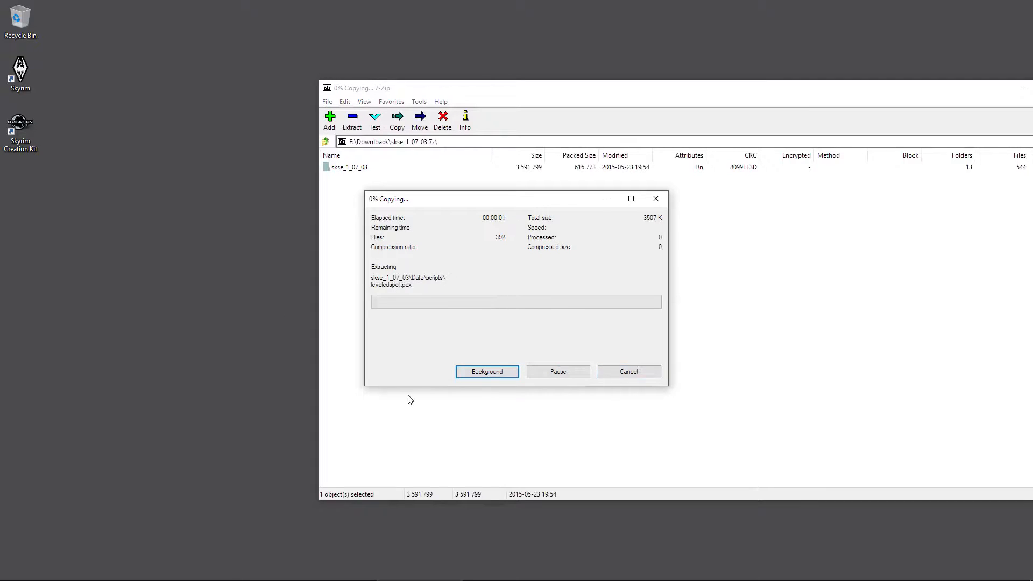
left_click(409, 398)
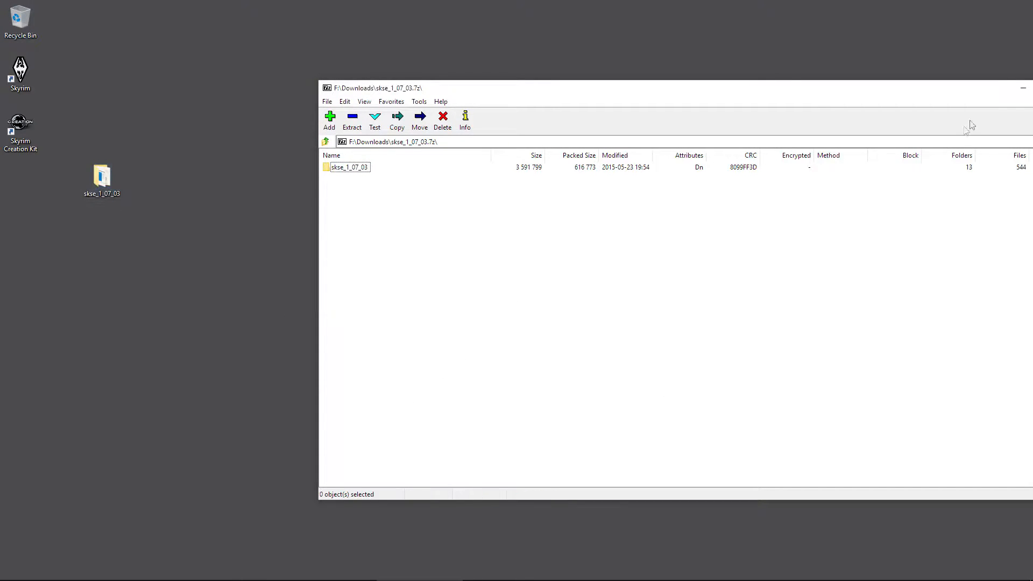
left_click_drag(994, 92, 844, 85)
left_click(924, 82)
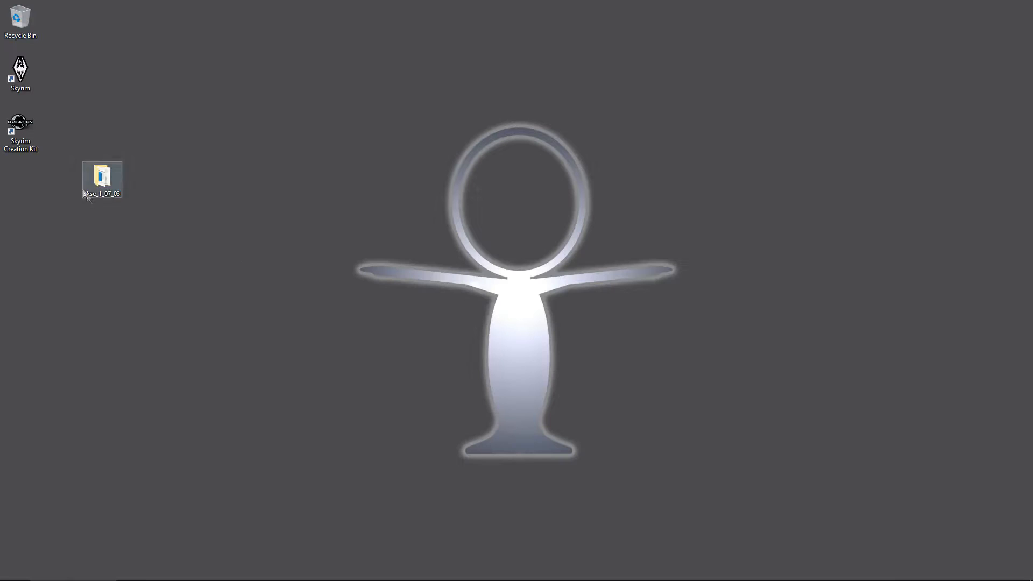
Step: Open the extracted skse_1_07_03 folder in a smaller window on the right
double_click(102, 180)
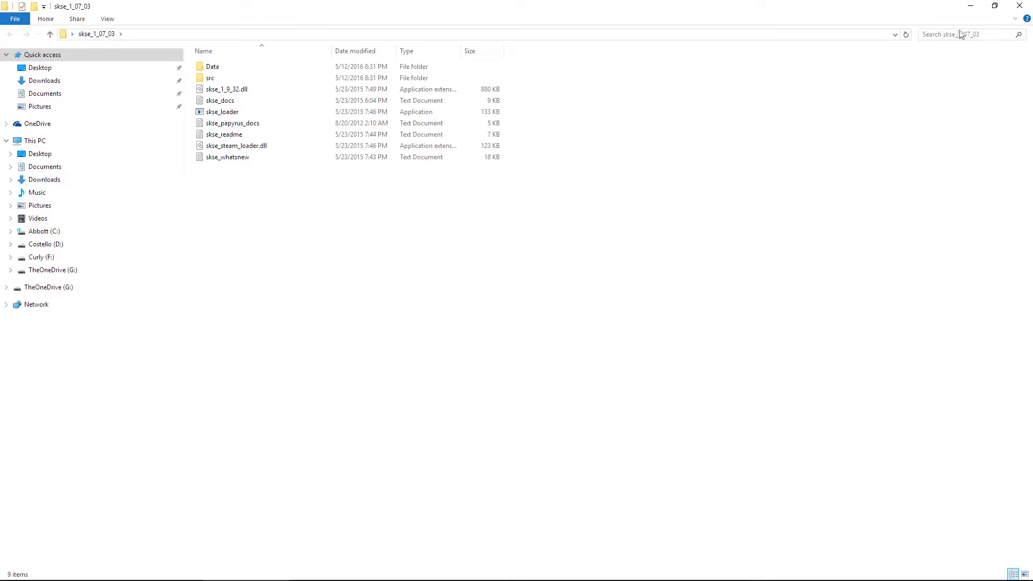
left_click(994, 6)
left_click_drag(477, 97, 686, 66)
left_click_drag(828, 434, 902, 433)
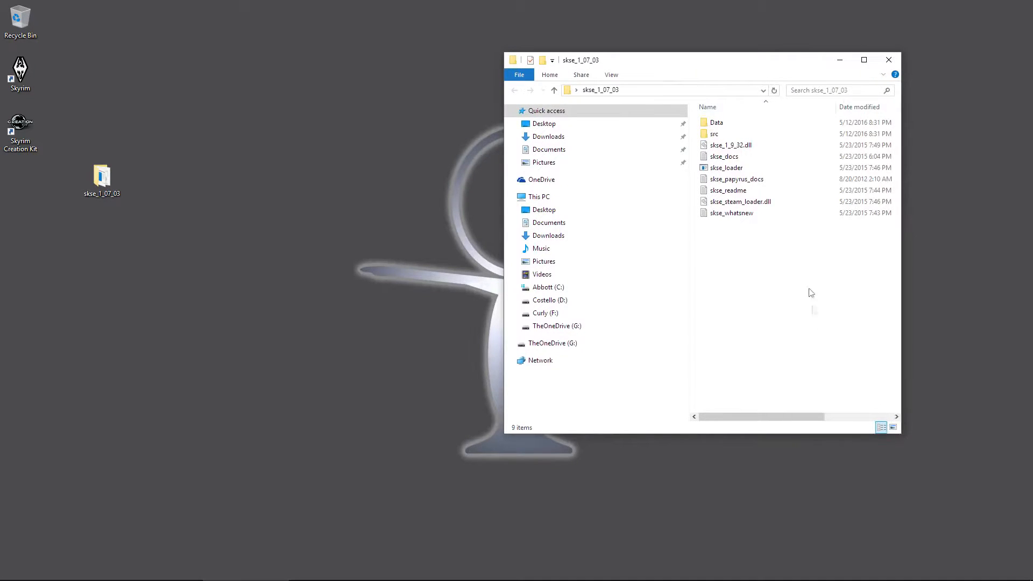
left_click(723, 126)
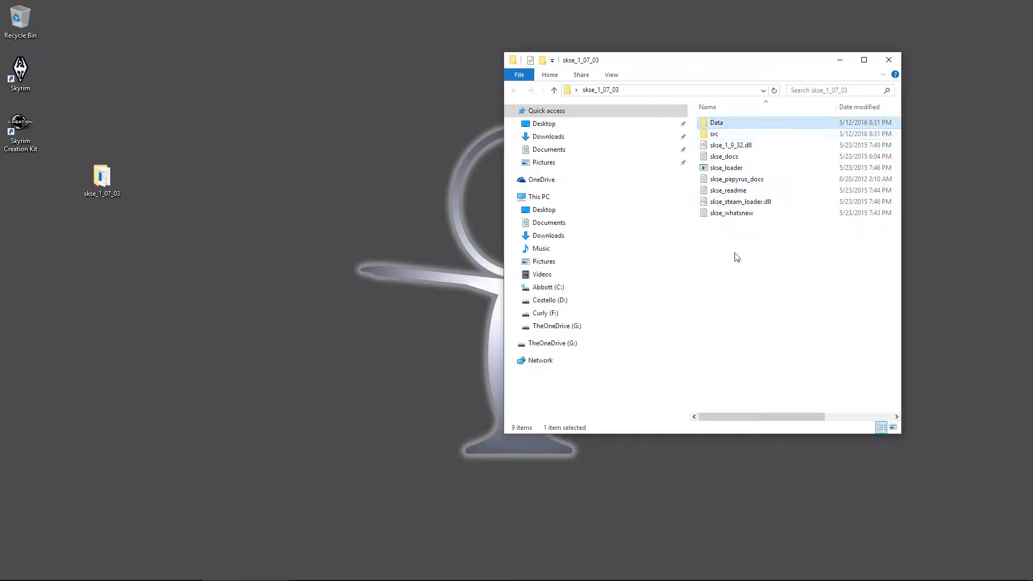
left_click(744, 239)
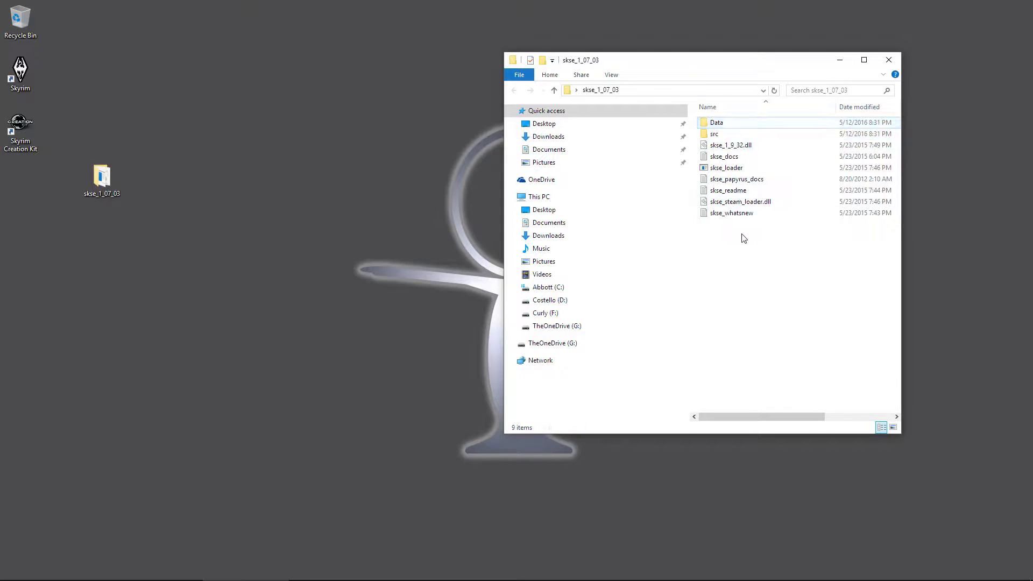
Step: Delete src plus skse_docs, skse_papyrus_docs, skse_readme and skse_whatsnew
left_click(715, 137)
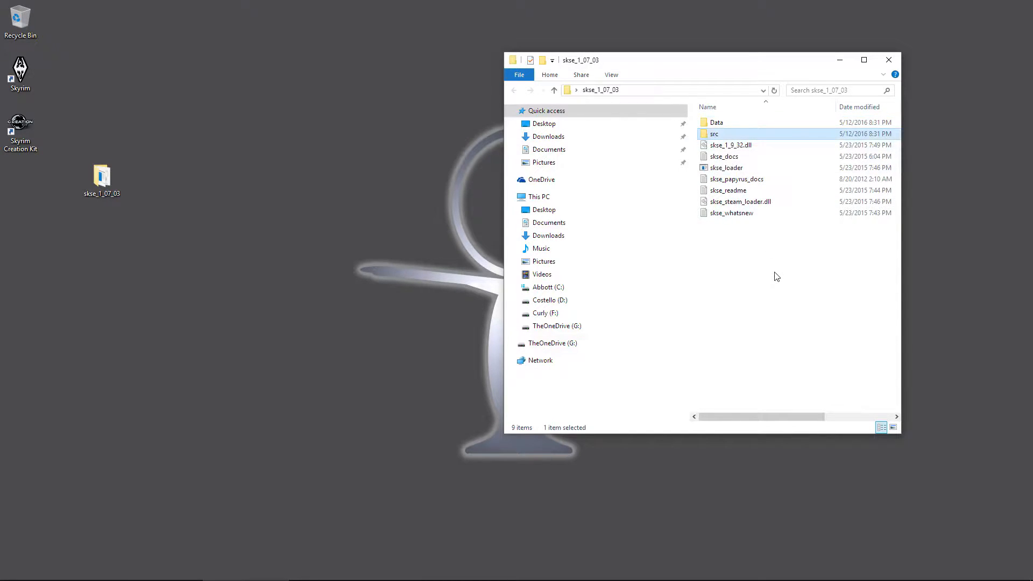
key("Delete")
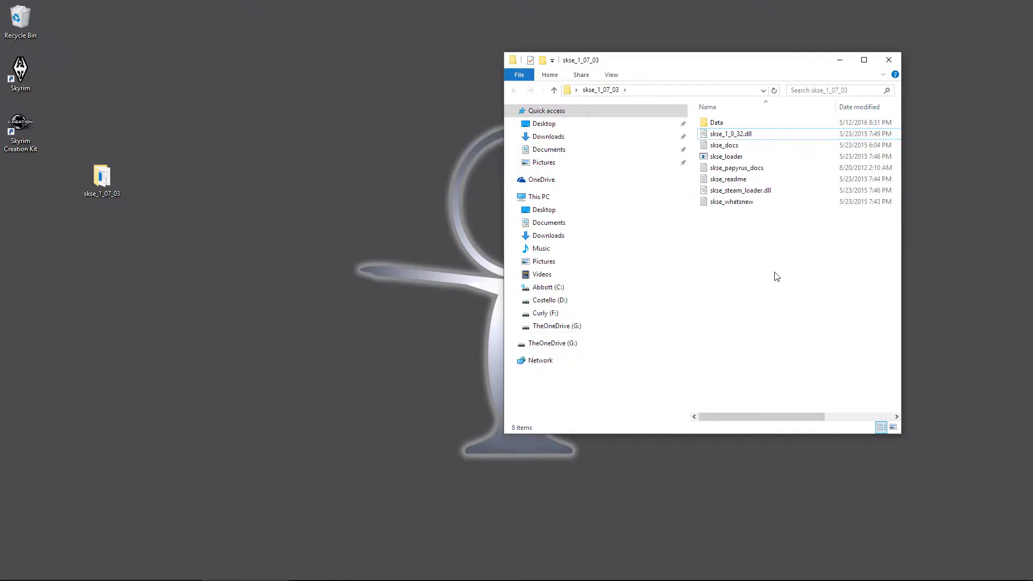
left_click(738, 146)
left_click(748, 169, "ctrl")
left_click(748, 180, "ctrl")
left_click(748, 202, "ctrl")
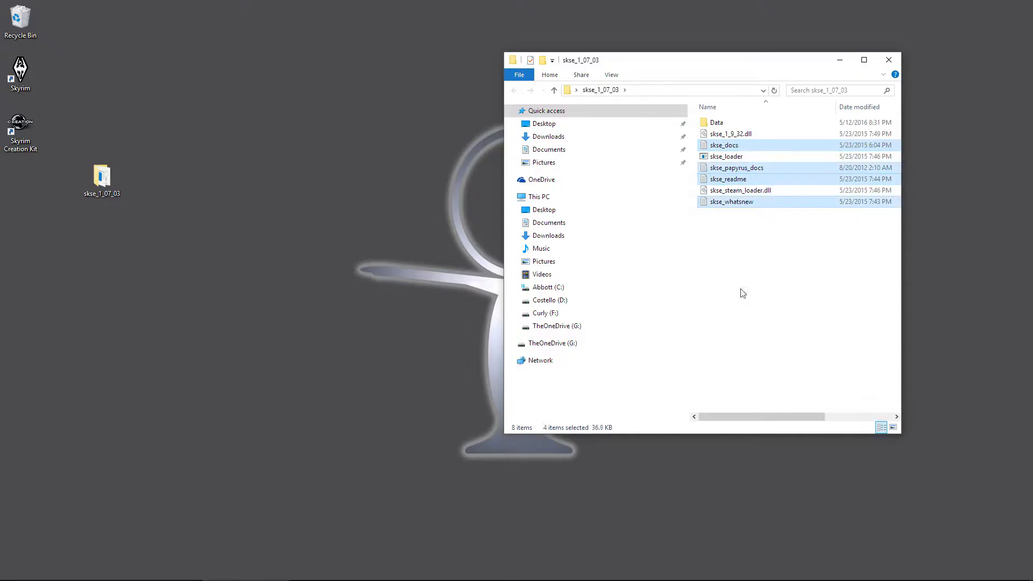
key("Delete")
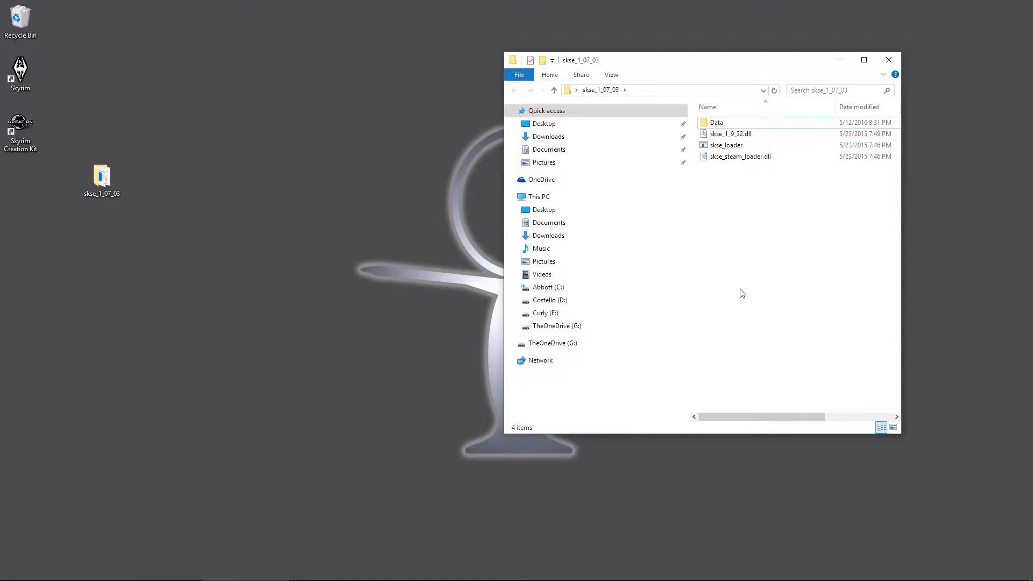
Step: Widen the folder window and select the three remaining SKSE loader files
left_click_drag(669, 62, 569, 53)
left_click_drag(802, 424, 938, 424)
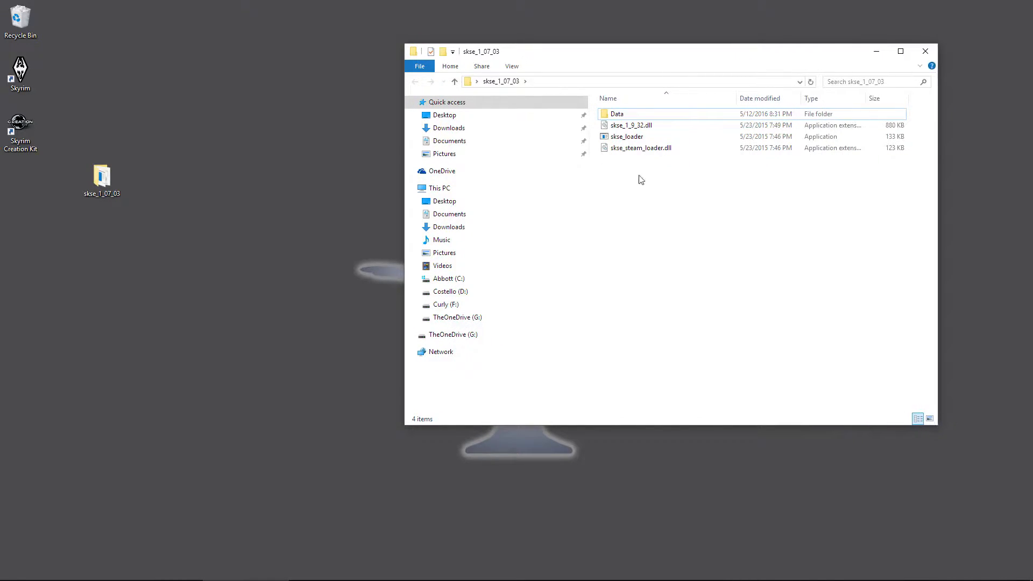
left_click_drag(638, 164, 620, 122)
Step: Copy the three SKSE loader files and browse to D:\Games\Steam Games\steamapps\common\Skyrim
right_click(630, 139)
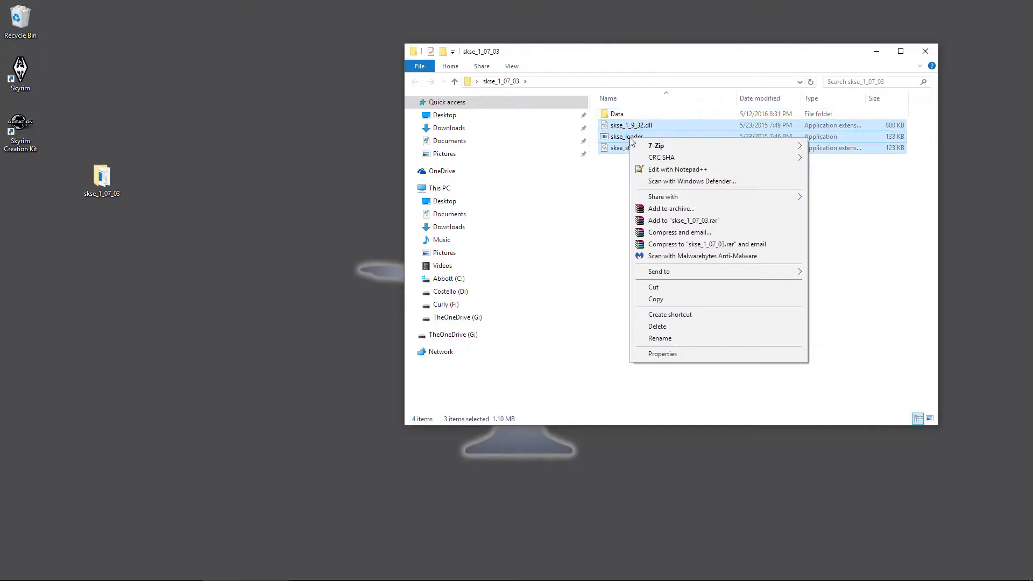
left_click(656, 299)
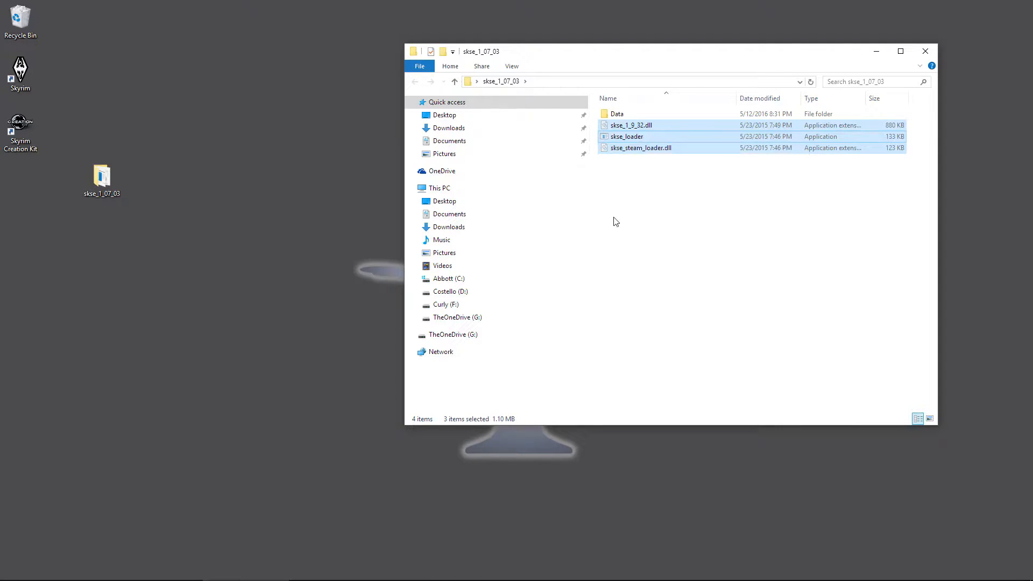
left_click(456, 293)
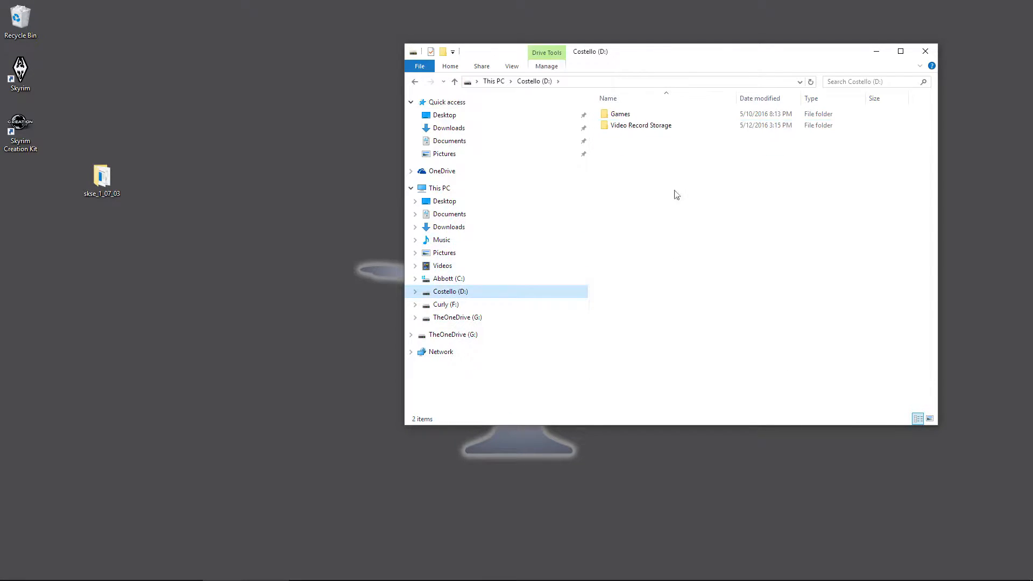
double_click(618, 114)
double_click(629, 238)
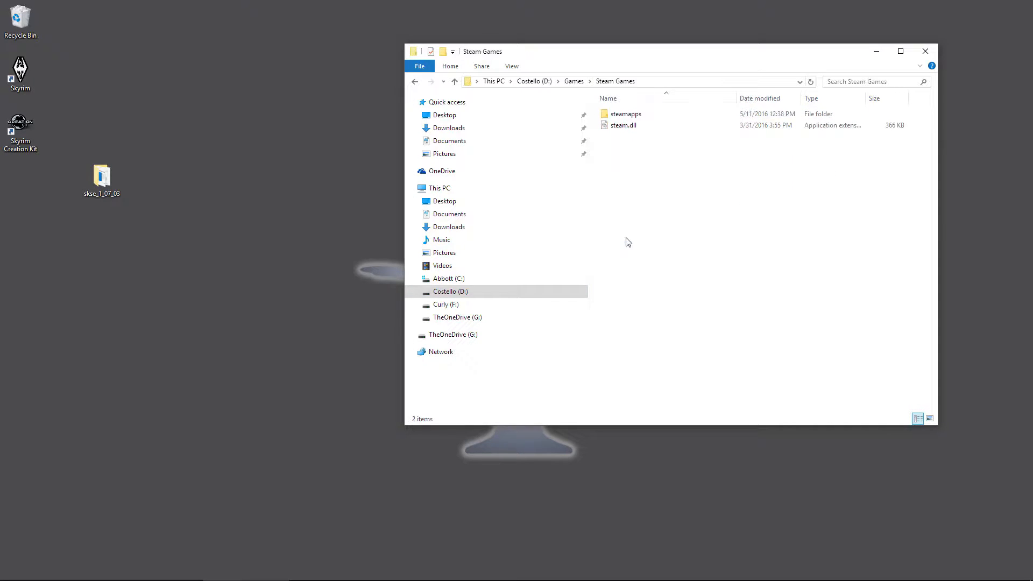
left_click(631, 120)
double_click(630, 116)
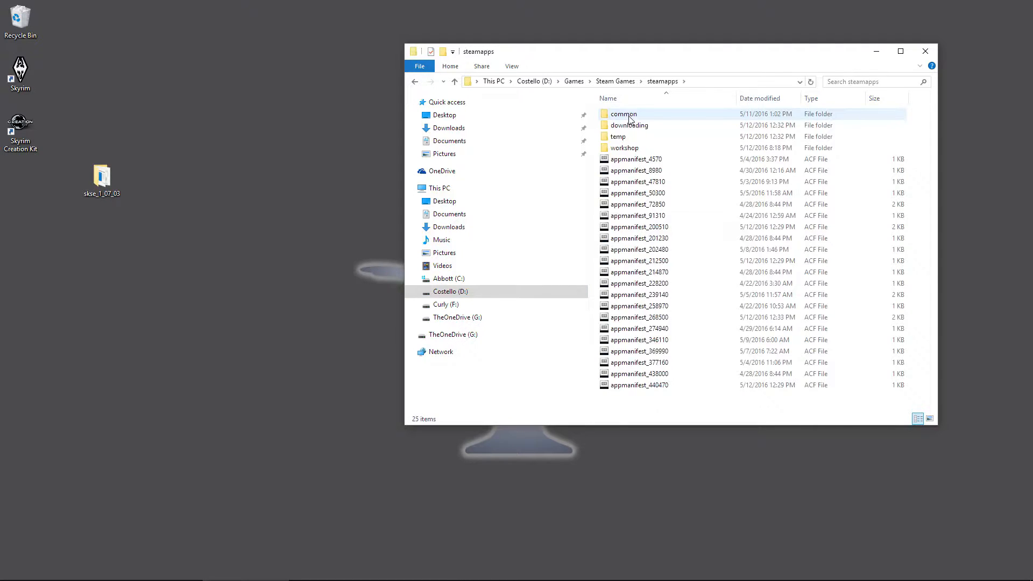
double_click(630, 118)
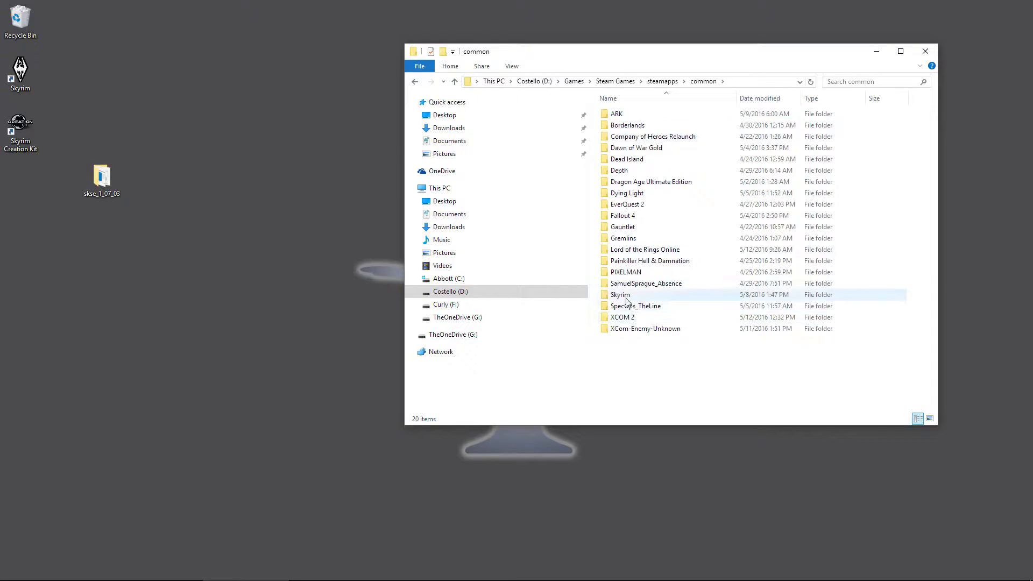
double_click(626, 297)
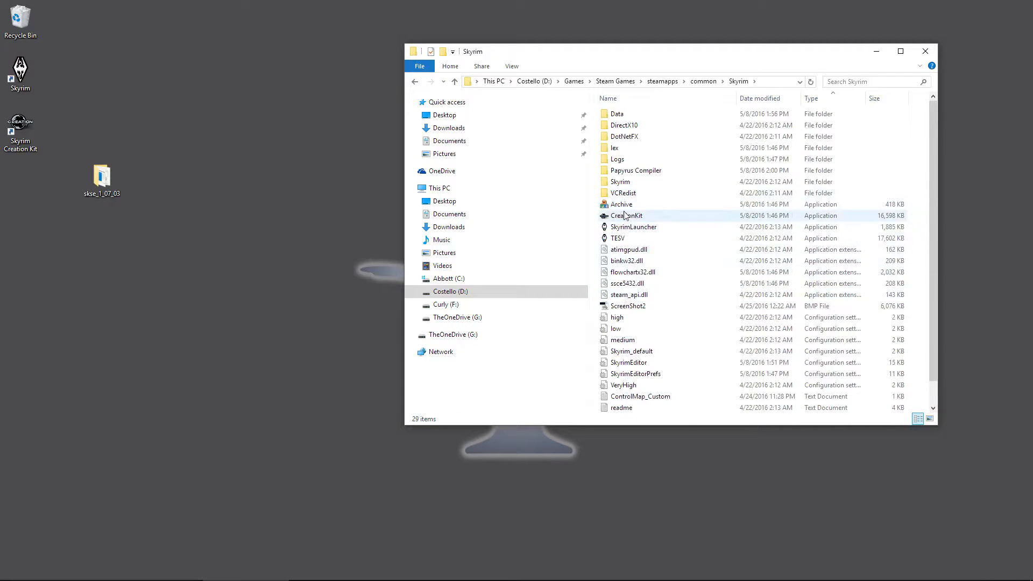
Step: Paste the SKSE files into the Skyrim folder, then reopen skse_1_07_03 from the desktop
left_click(619, 238)
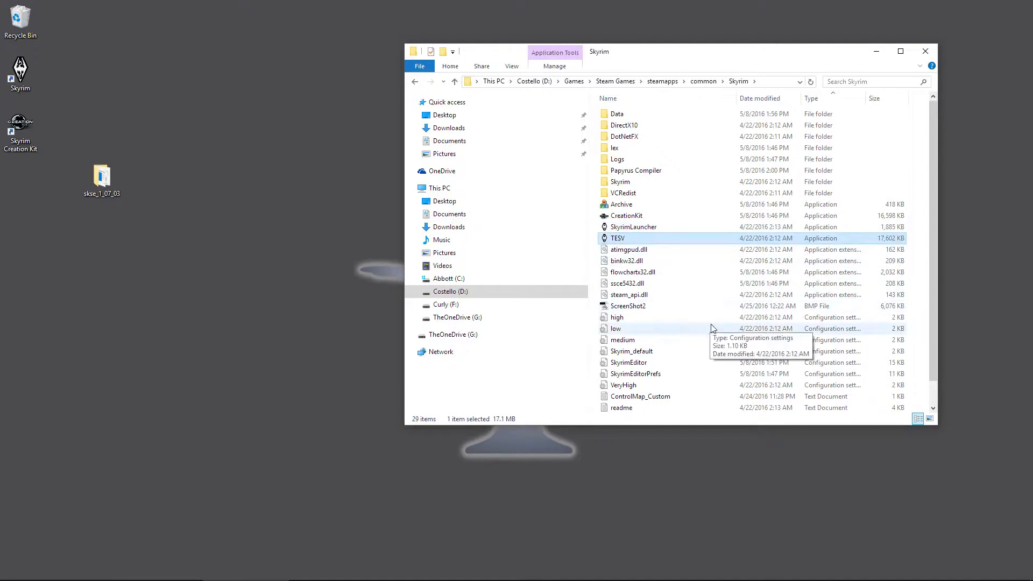
right_click(684, 312)
left_click(716, 399)
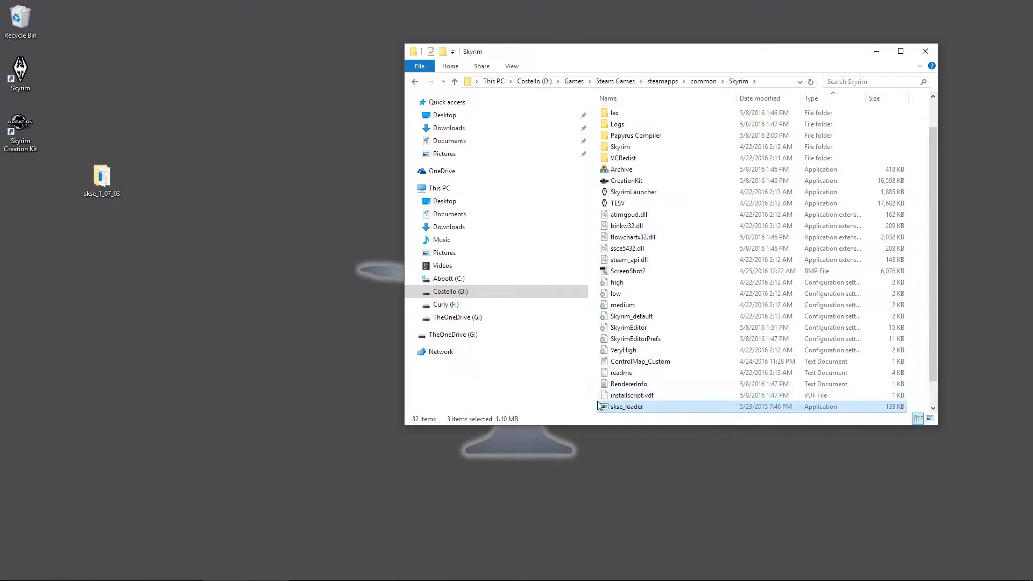
scroll(681, 354, "down", 1)
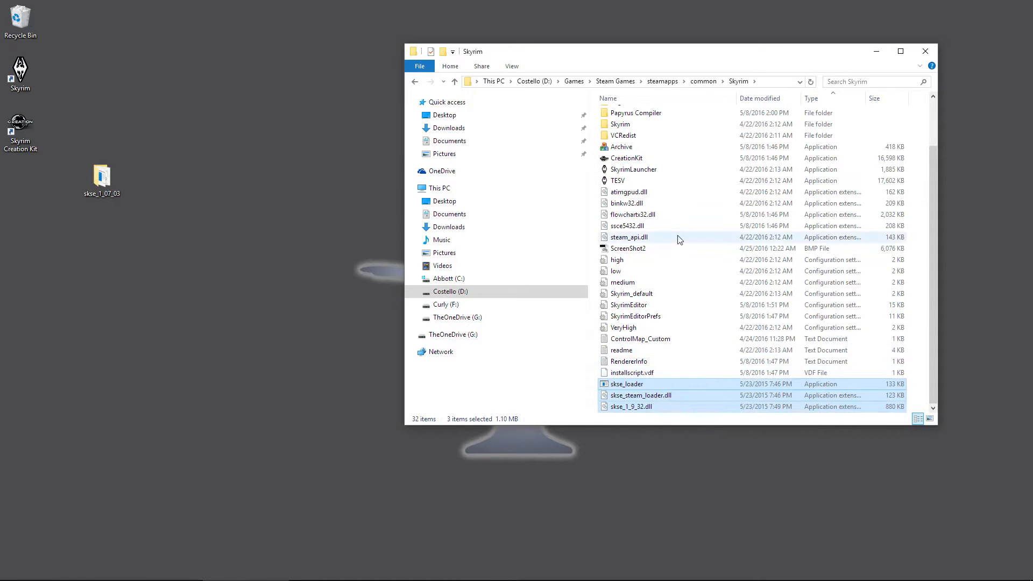
scroll(679, 240, "up", 2)
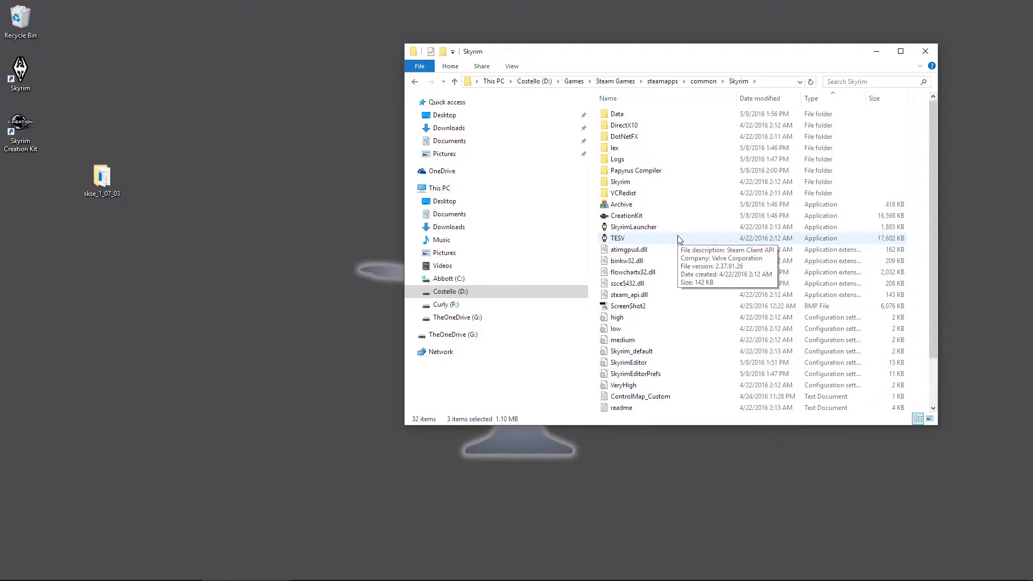
left_click(927, 52)
double_click(102, 178)
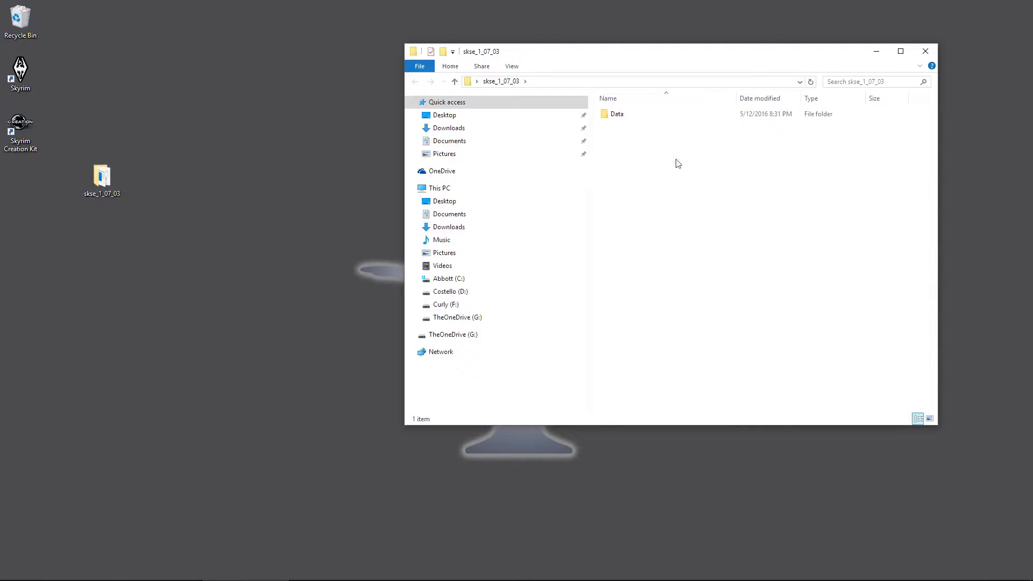
Step: Start a WinRAR 'Add to archive' on the Data folder
double_click(620, 116)
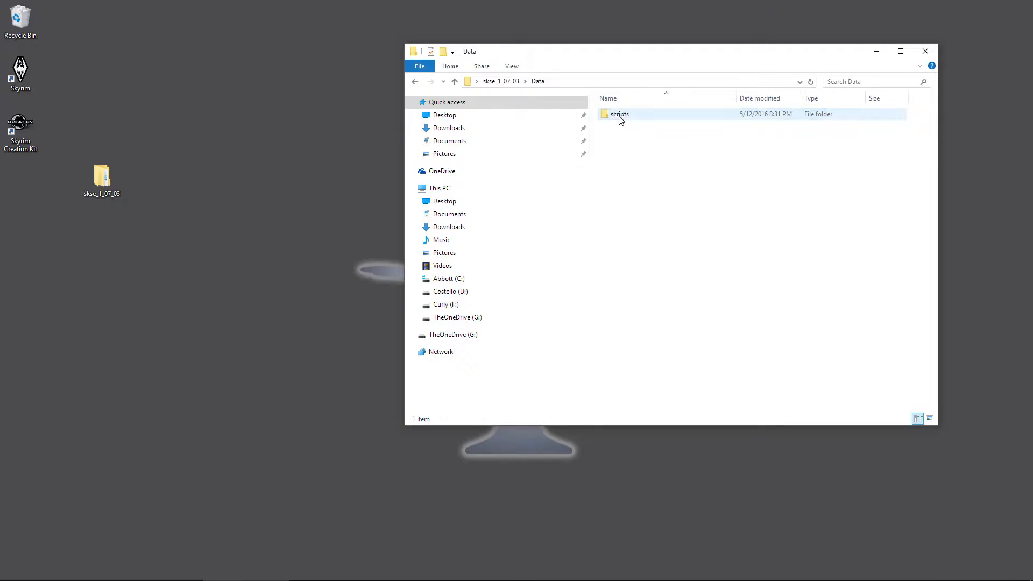
left_click(415, 85)
right_click(619, 118)
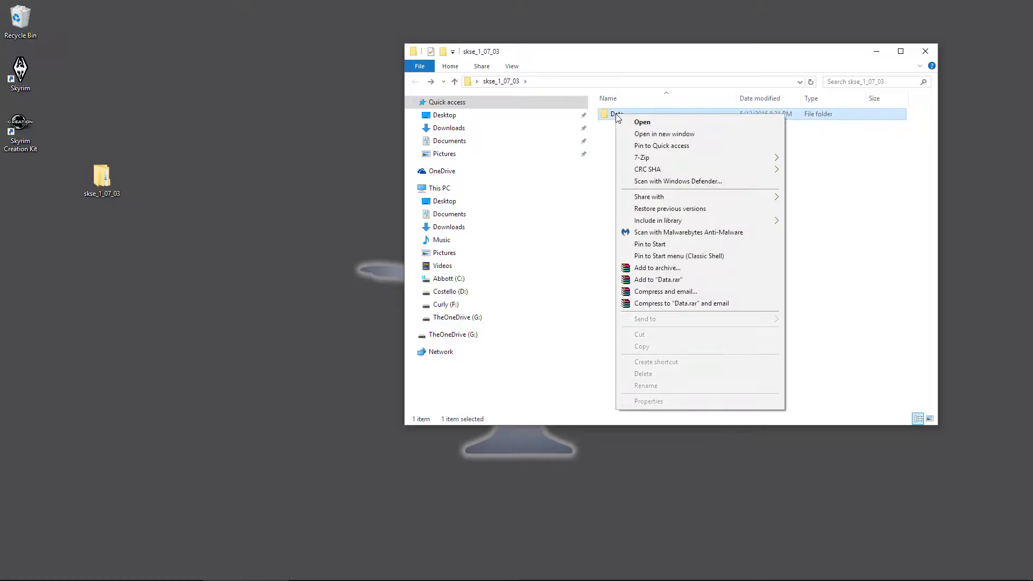
left_click(659, 268)
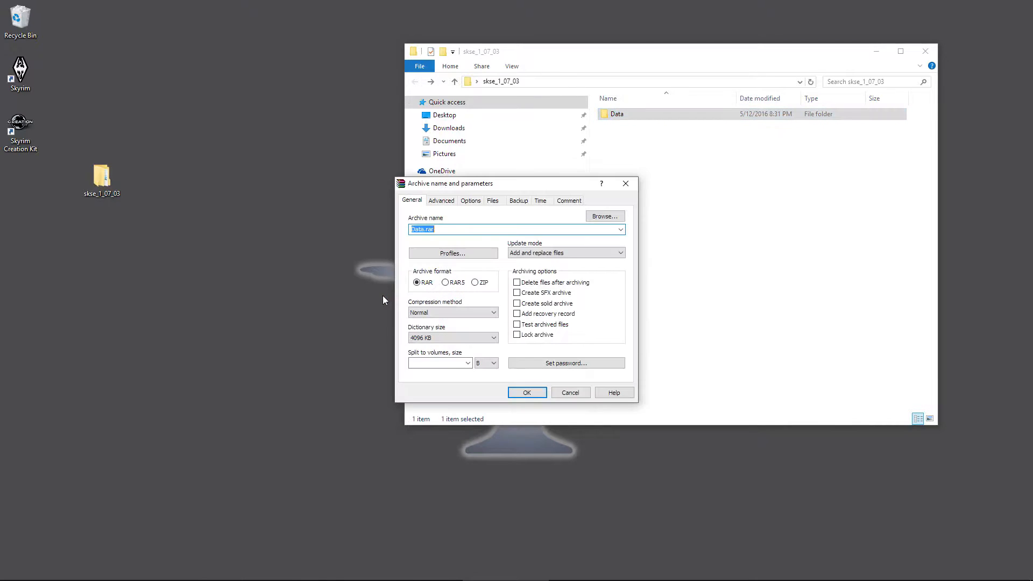
left_click_drag(530, 187, 461, 155)
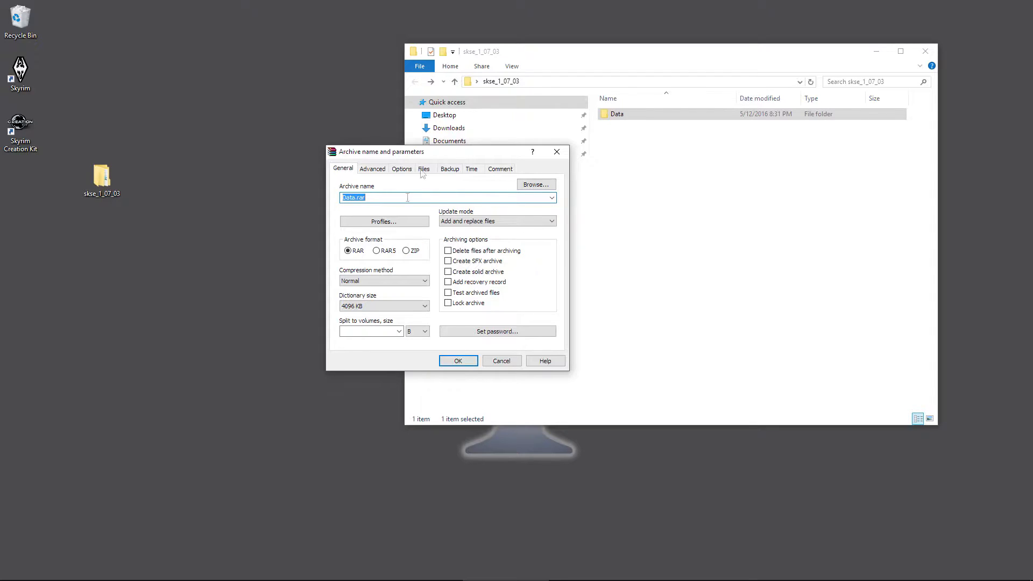
Step: Create a Store-compression ZIP archive named 'SKSE 1_07_3 Scripts.zip'
left_click(386, 284)
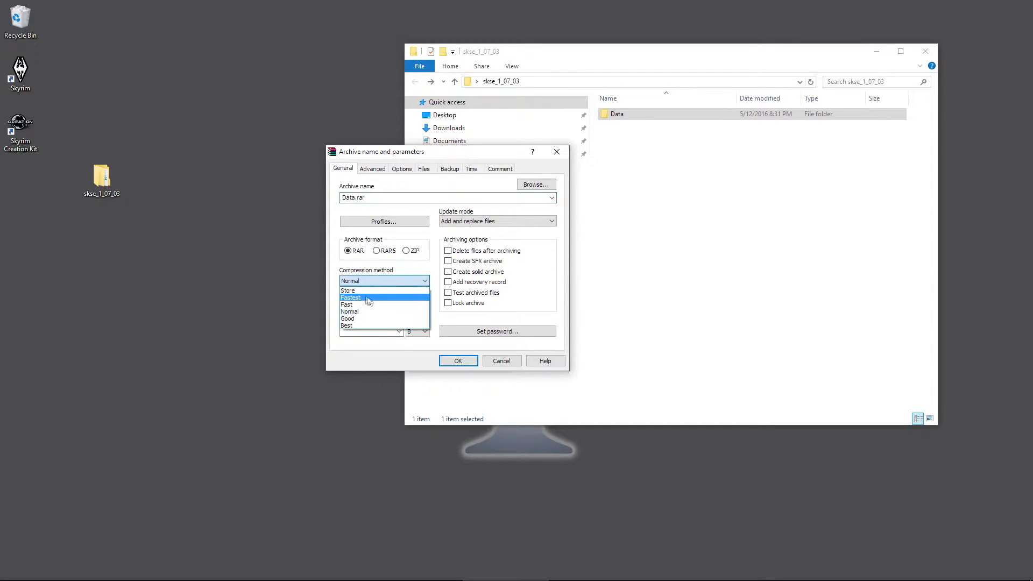
left_click(360, 290)
left_click(383, 282)
left_click(360, 290)
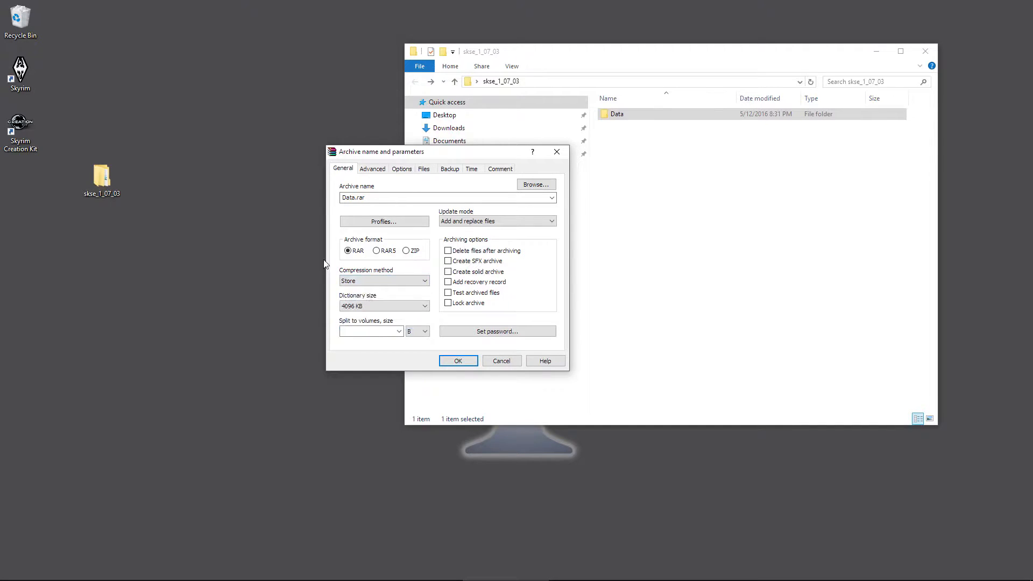
left_click(406, 252)
left_click_drag(371, 198, 295, 200)
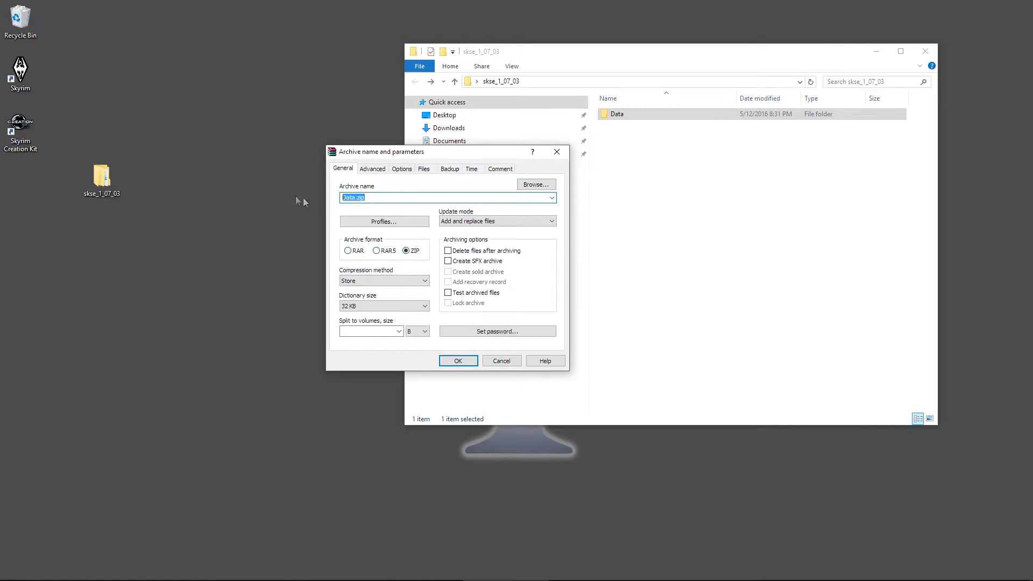
type("SKSE 1_07_3 Scripts.zi")
left_click(465, 363)
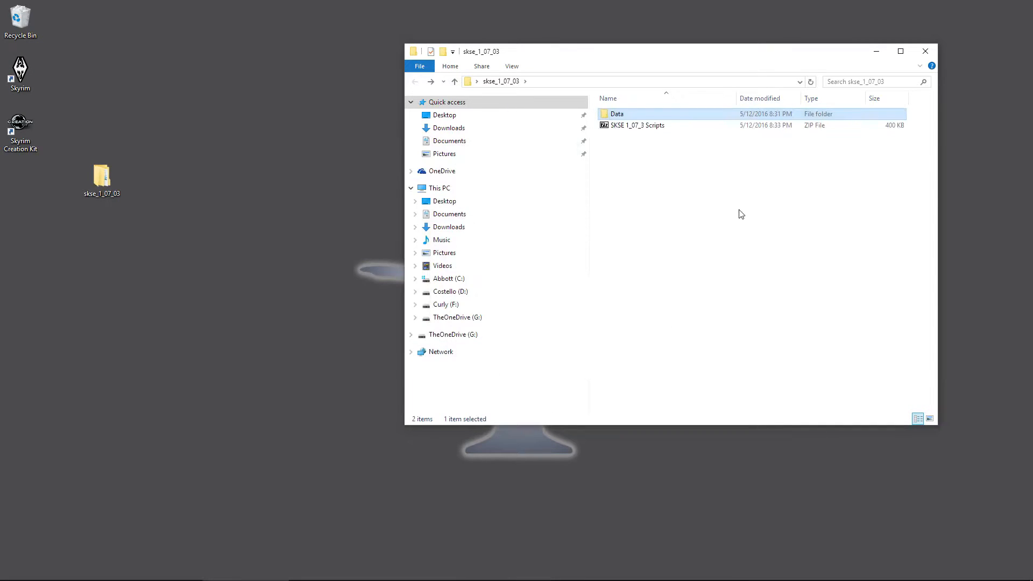
Step: Copy the SKSE 1_07_3 Scripts ZIP into Downloads, then close the Downloads window
left_click_drag(657, 130, 462, 130)
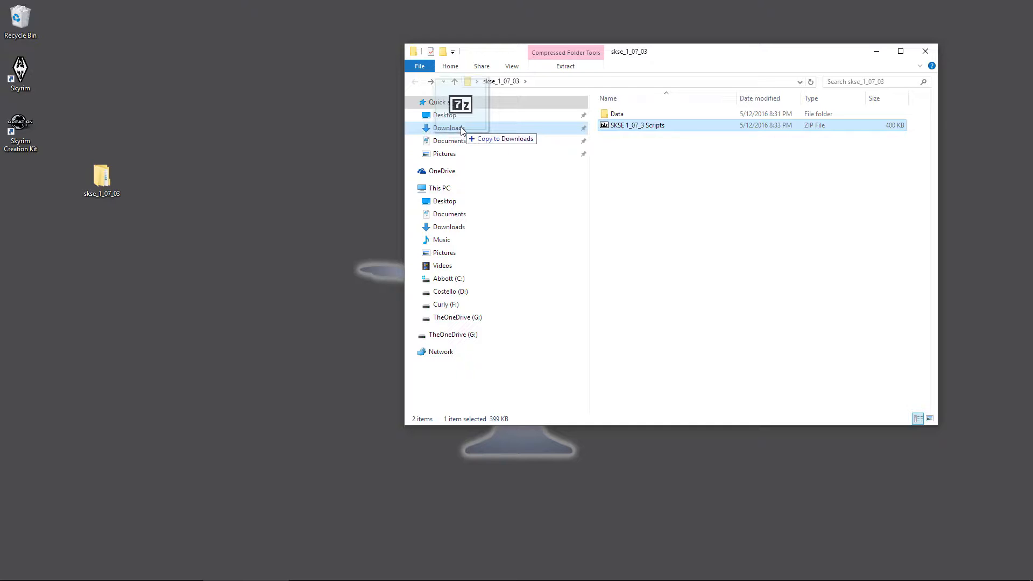
left_click_drag(462, 130, 461, 131)
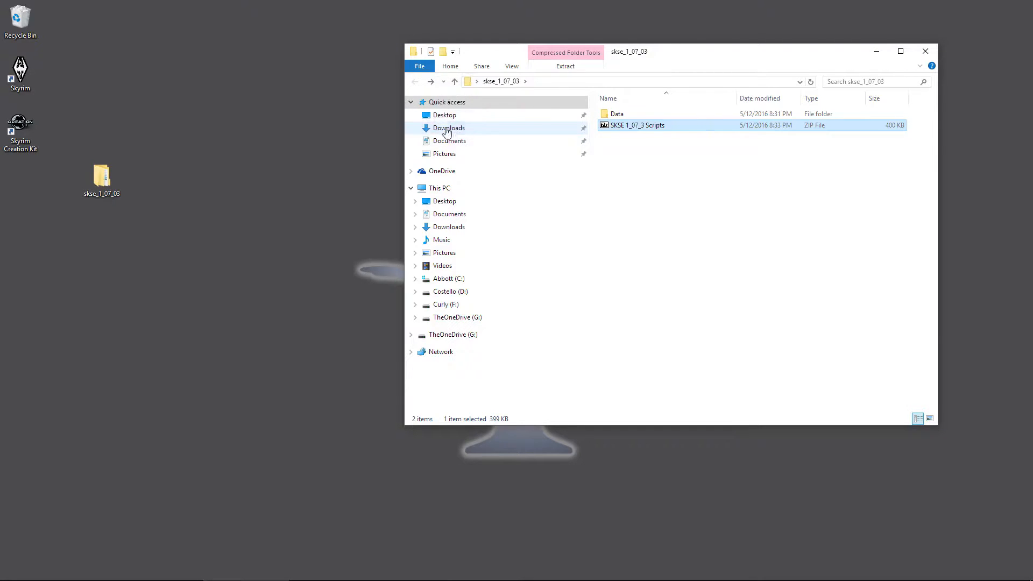
left_click(447, 129)
left_click(630, 161)
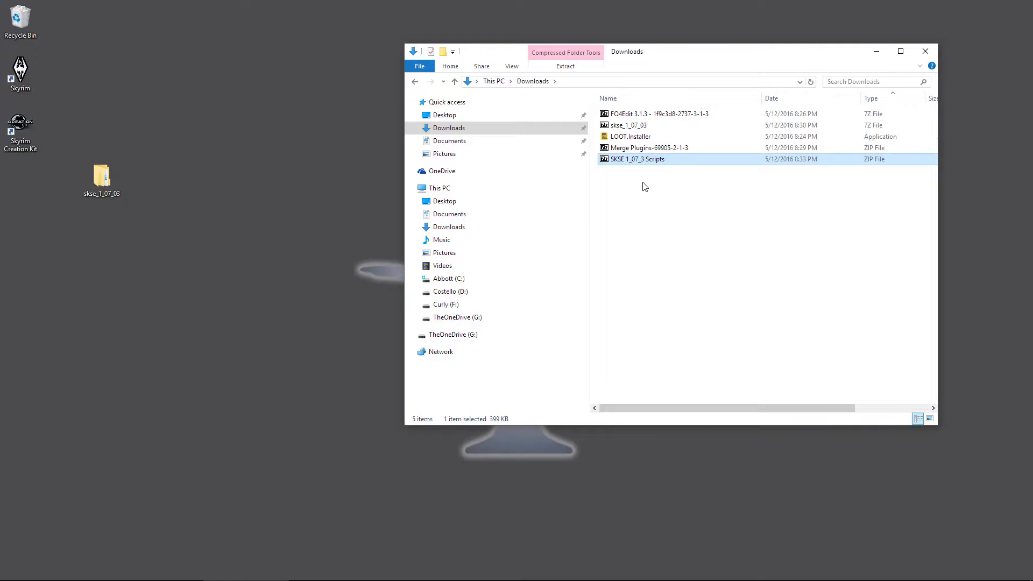
left_click(644, 199)
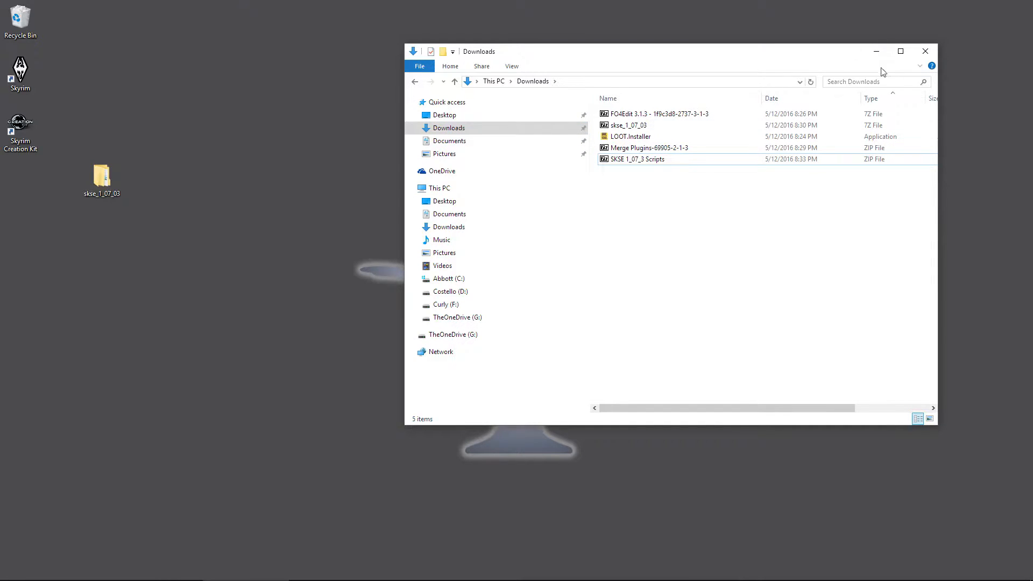
left_click(925, 51)
Step: Open SKSE 1_07_3 Scripts.zip from Downloads in 7-Zip to confirm it holds only Data
double_click(102, 184)
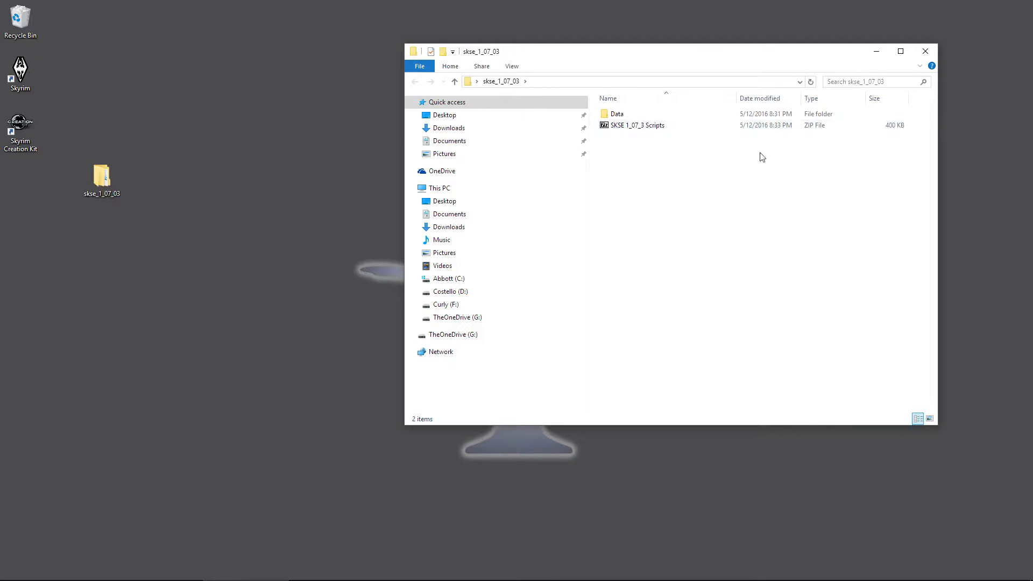
left_click(637, 126)
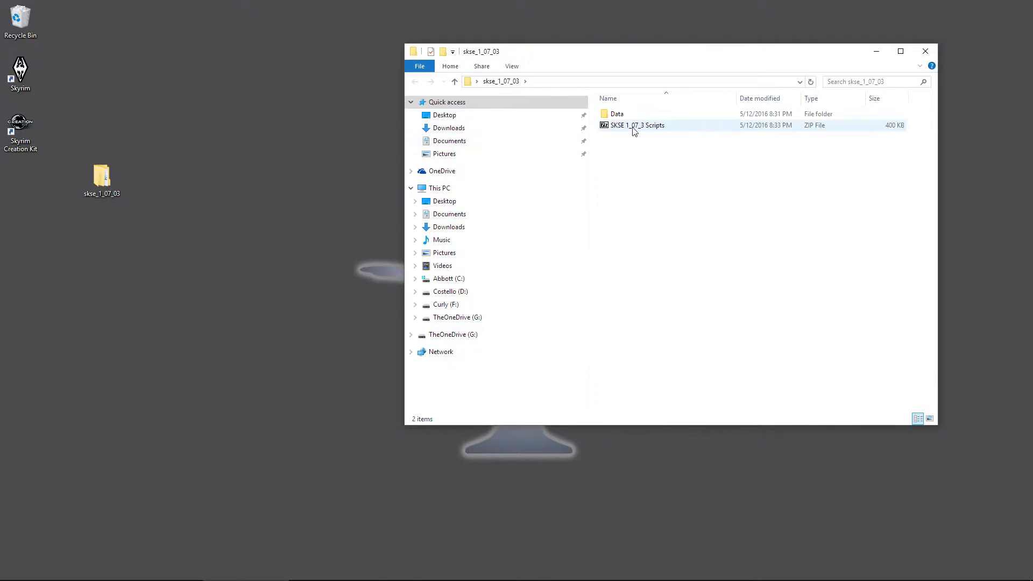
left_click(449, 128)
left_click(646, 160)
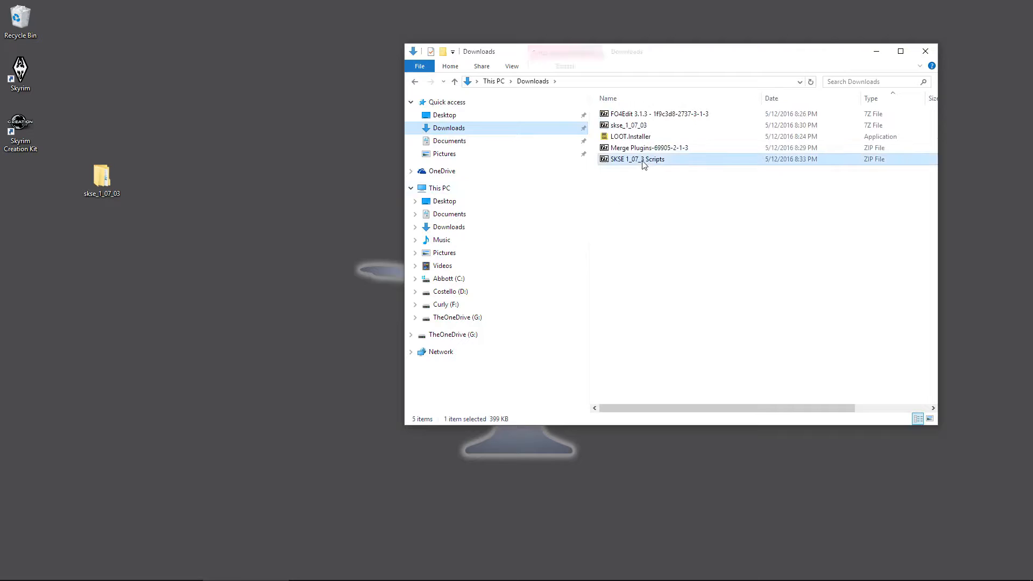
double_click(646, 162)
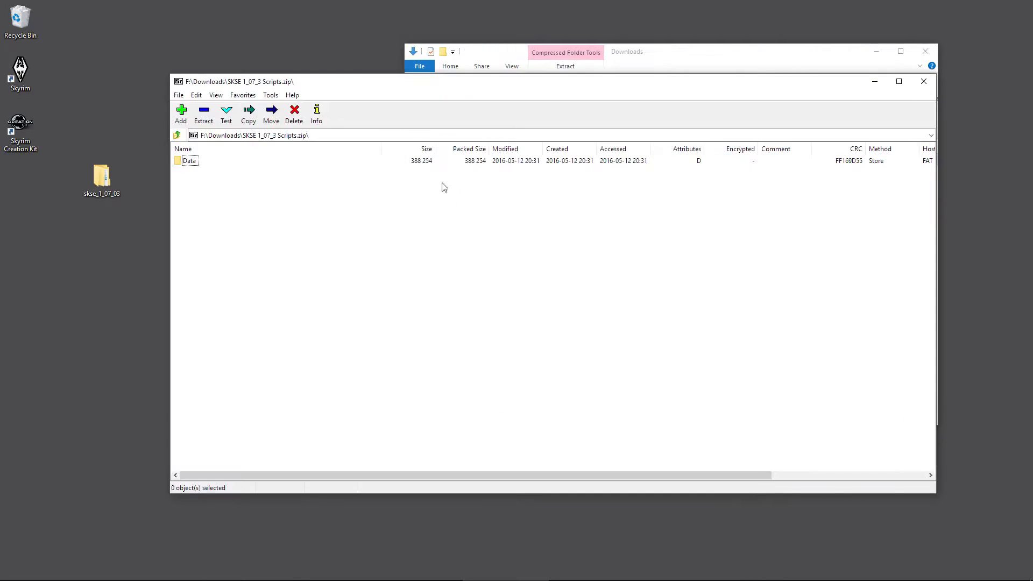
left_click(925, 81)
Step: Delete the skse_1_07_03 folder from the desktop
left_click(677, 225)
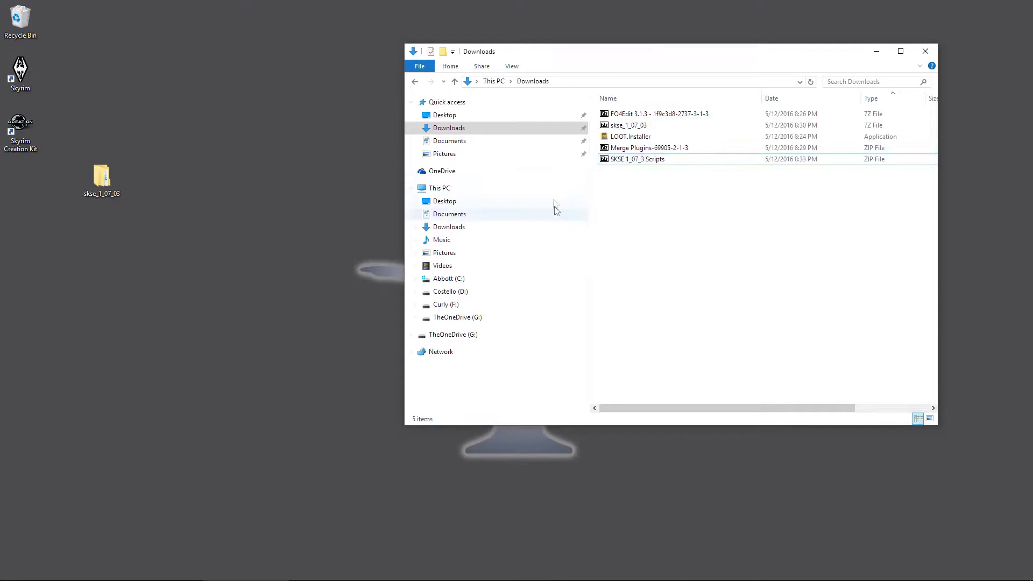
left_click(114, 186)
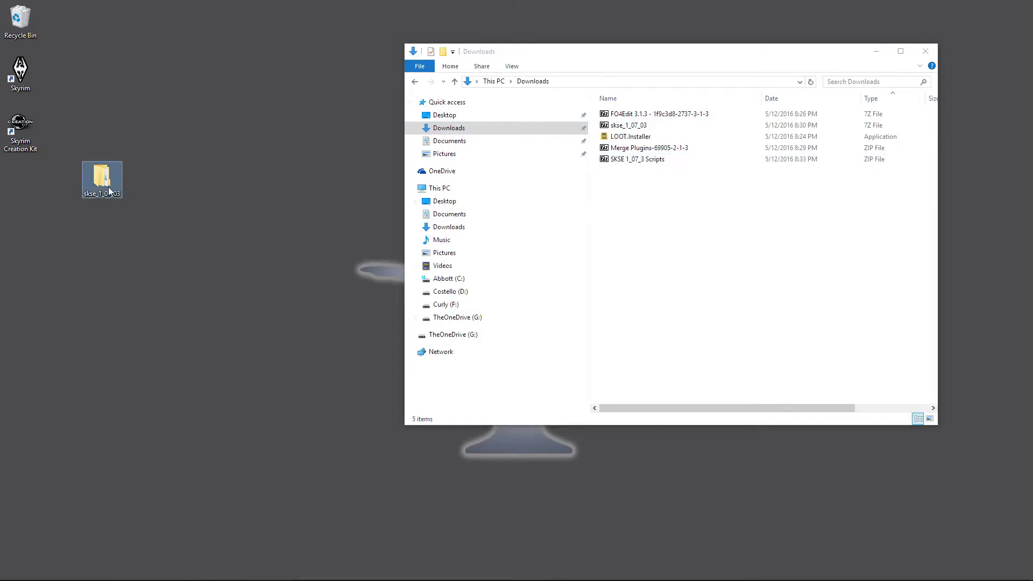
key("Delete")
Step: Close the Explorer window and maximize Chrome showing the Wrye Bash Nexus page
left_click(925, 52)
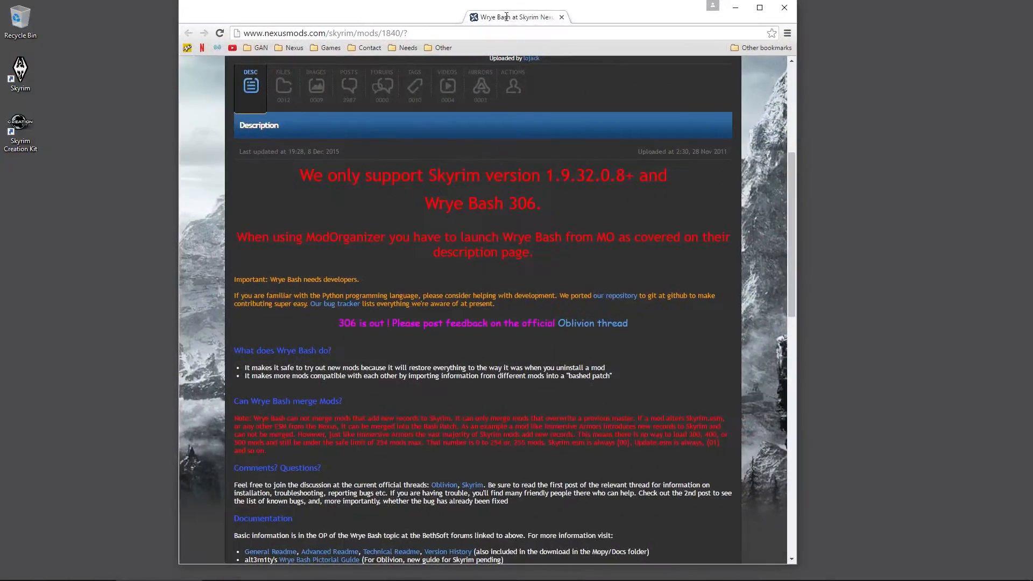
double_click(507, 17)
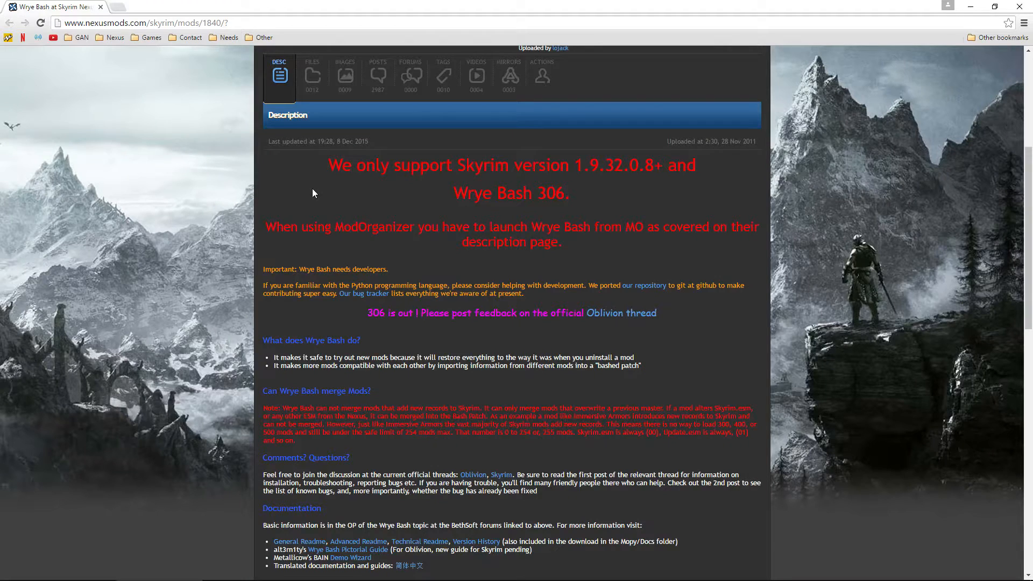
Step: Download the Wrye Bash 306 Installer from the Nexus FILES tab and run it
left_click(312, 78)
scroll(216, 323, "down", 3)
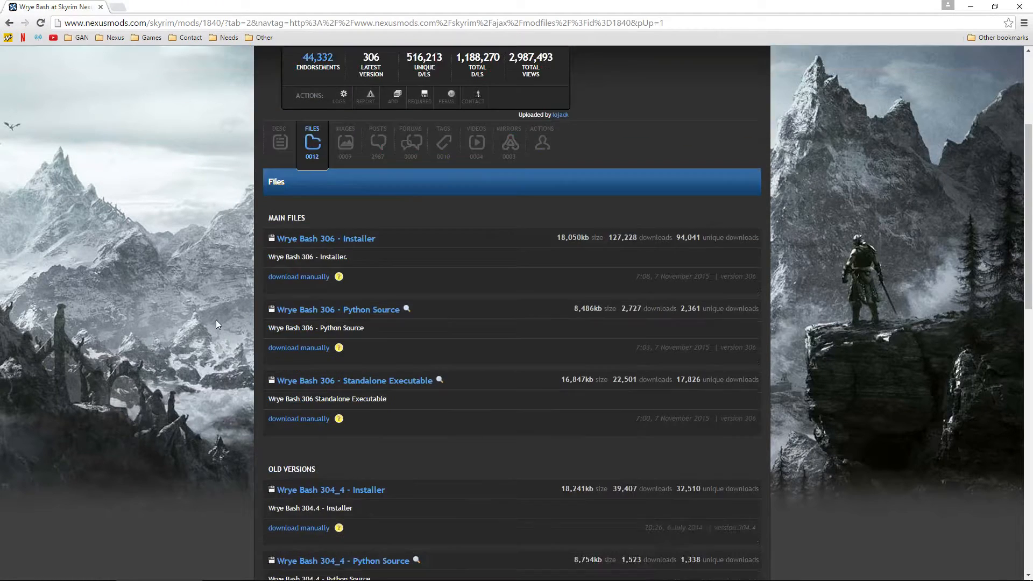
left_click(315, 278)
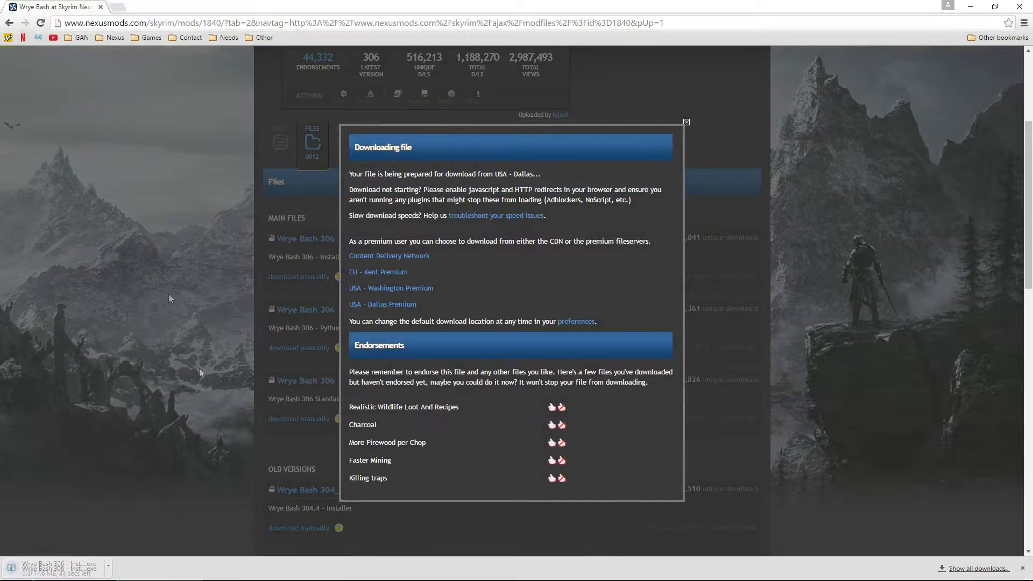
left_click(80, 571)
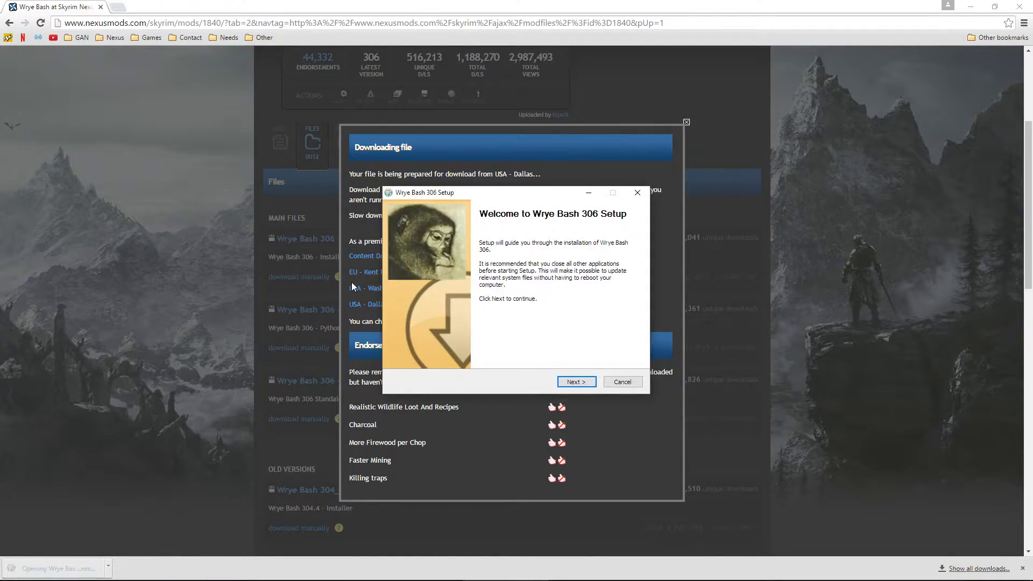
Step: Install Wrye Bash 306 into the Skyrim folder without viewing the readme
left_click(574, 382)
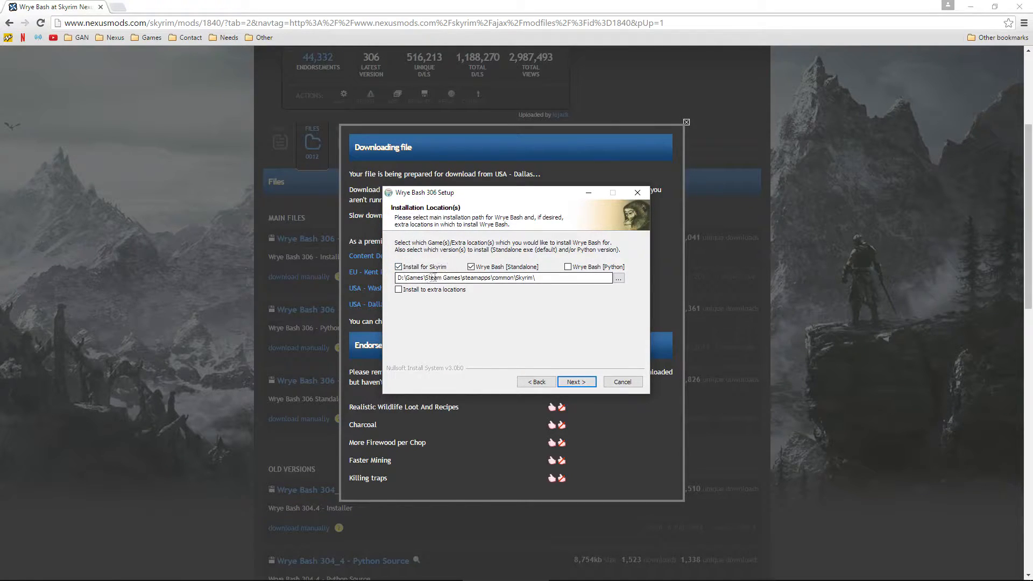
left_click(533, 278)
left_click_drag(532, 279, 391, 280)
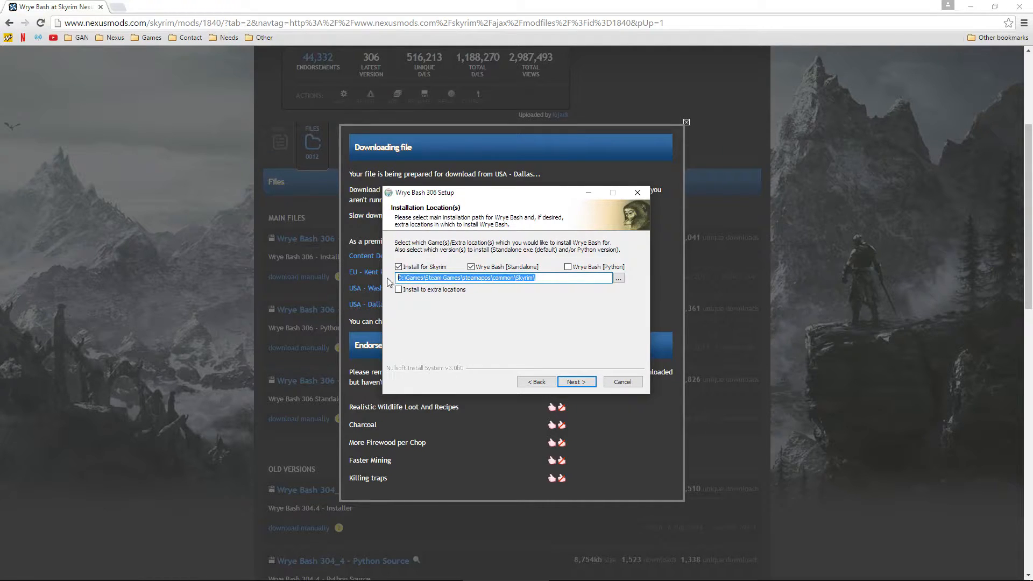
left_click_drag(545, 278, 392, 277)
left_click(576, 383)
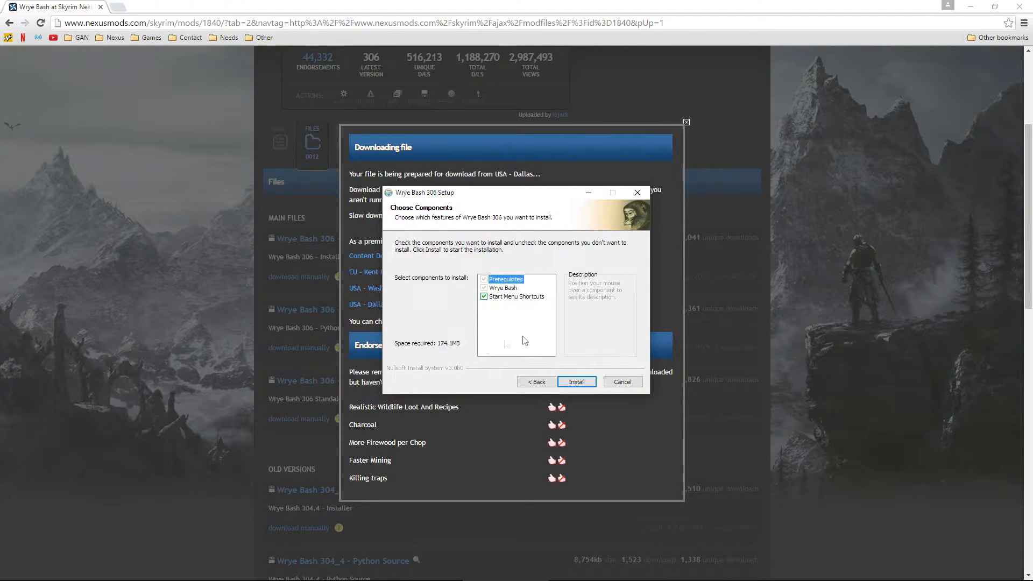
left_click(579, 383)
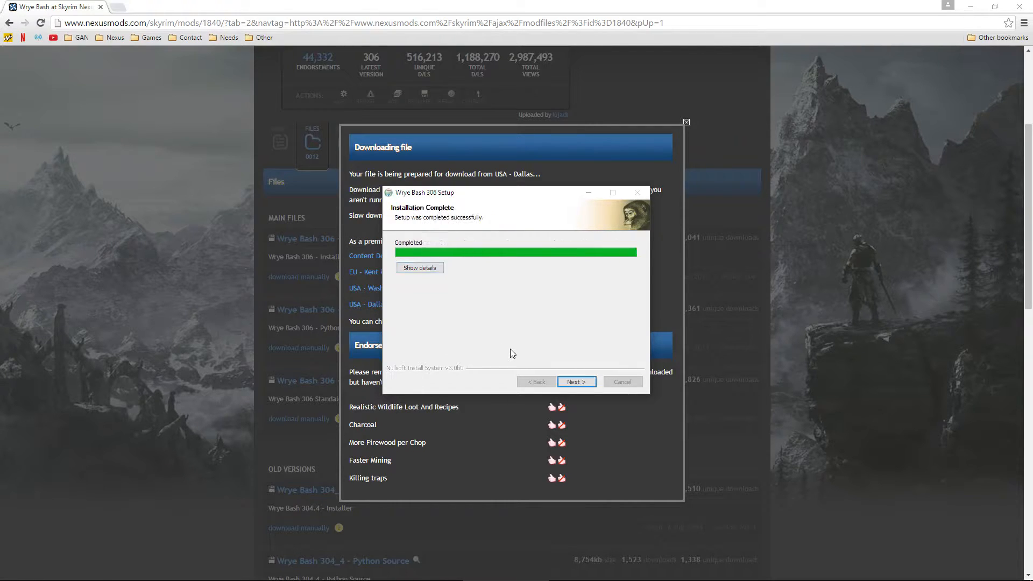
left_click(575, 382)
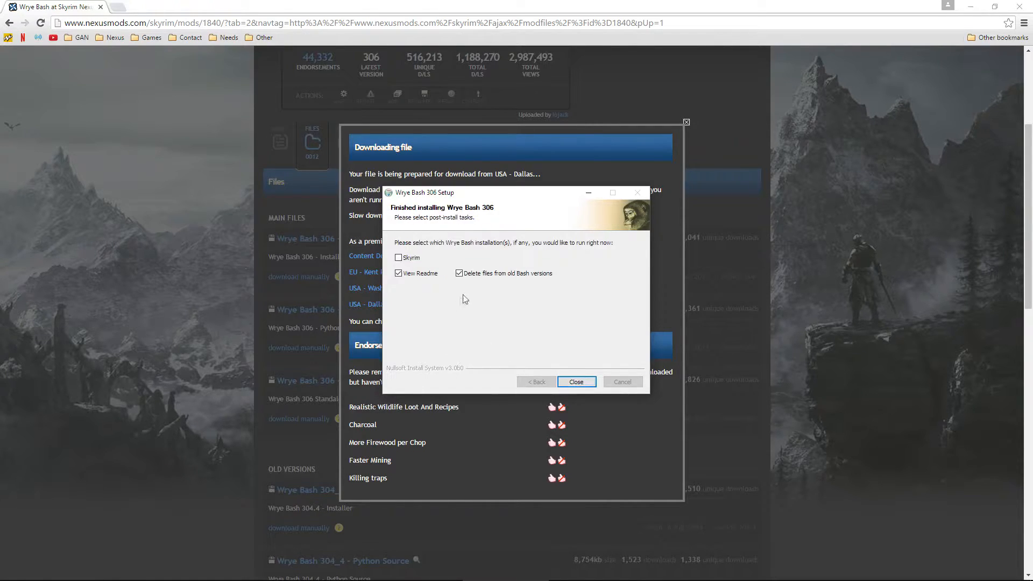
left_click(426, 276)
left_click(577, 382)
left_click(211, 327)
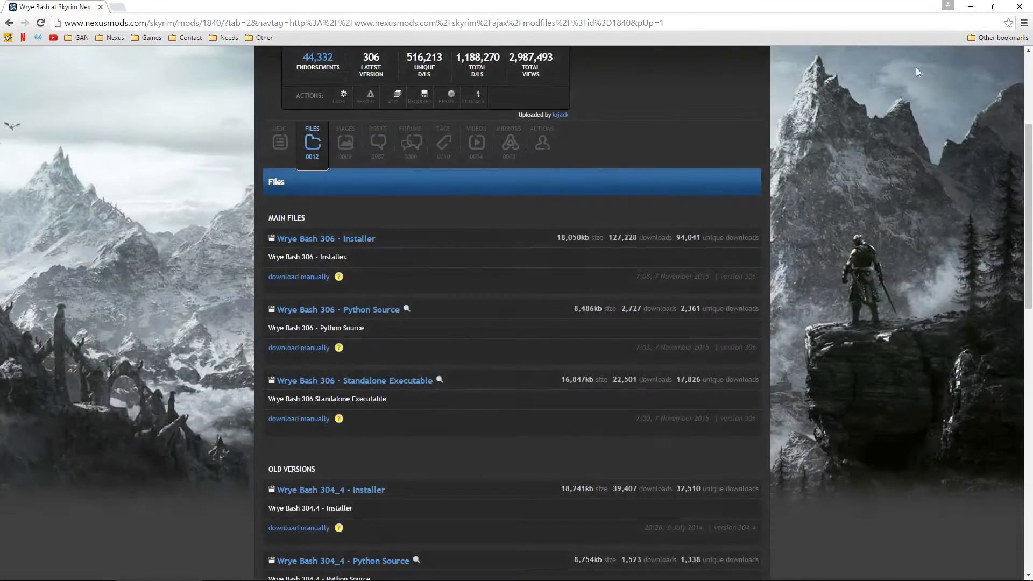
left_click(1021, 7)
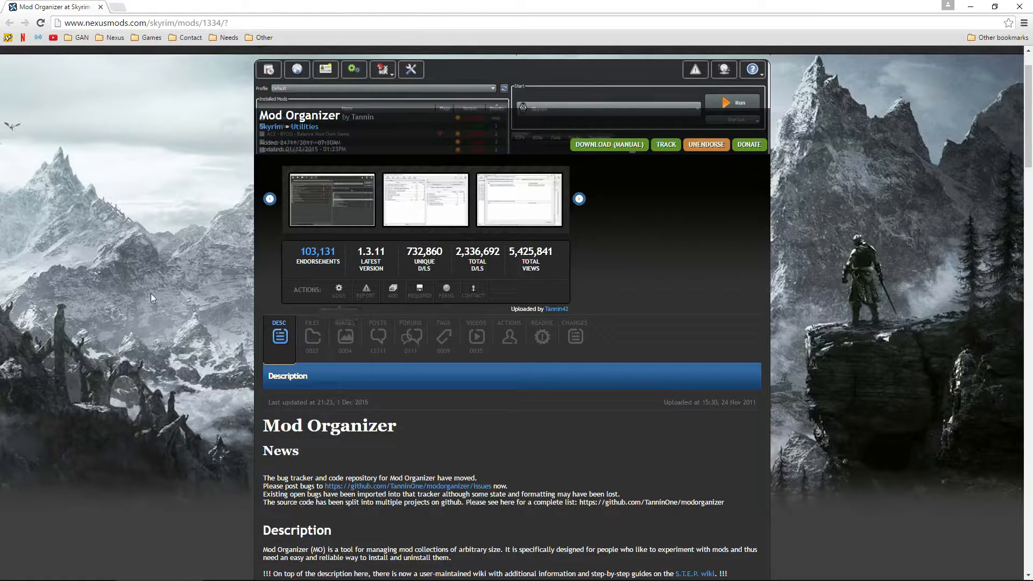
Step: Manually download the Mod Organizer v1_3_11 installer from the FILES tab
left_click(312, 336)
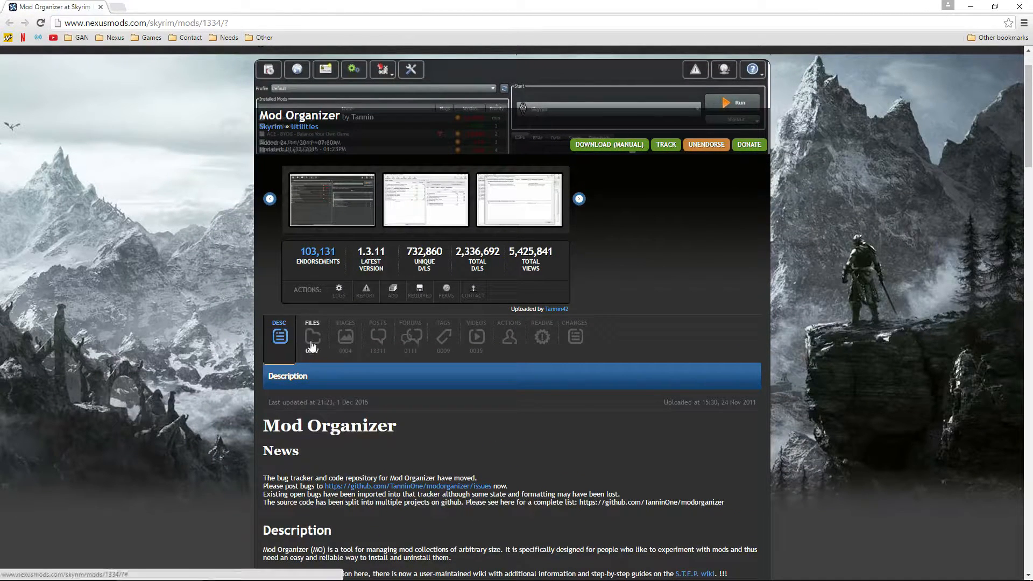
scroll(136, 322, "down", 2)
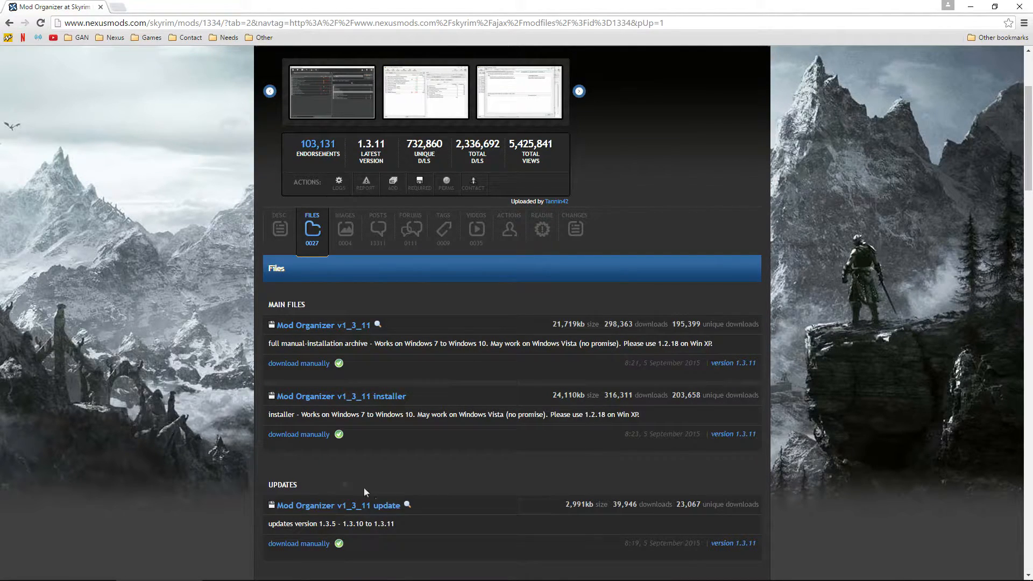
left_click(300, 435)
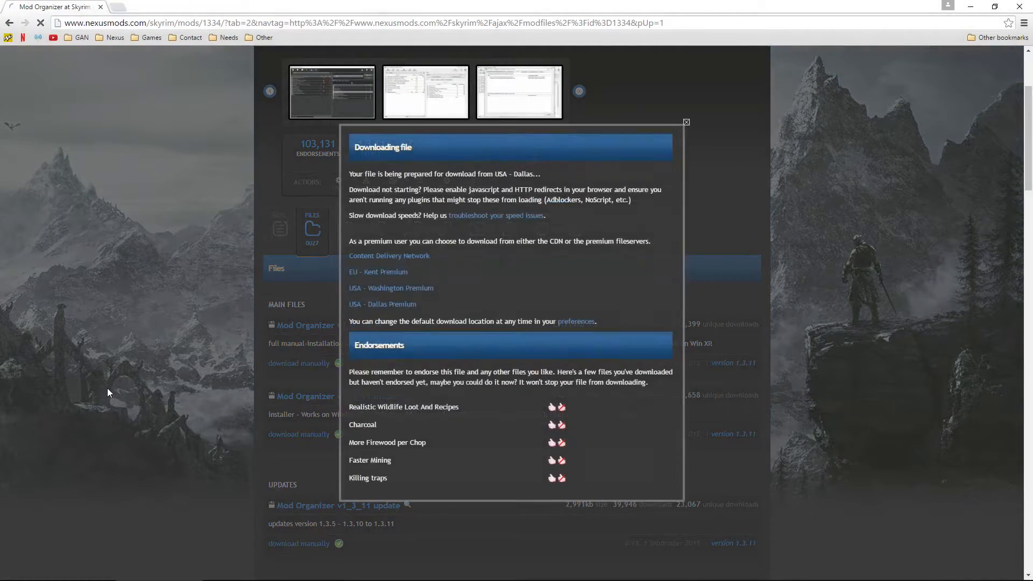
left_click(160, 359)
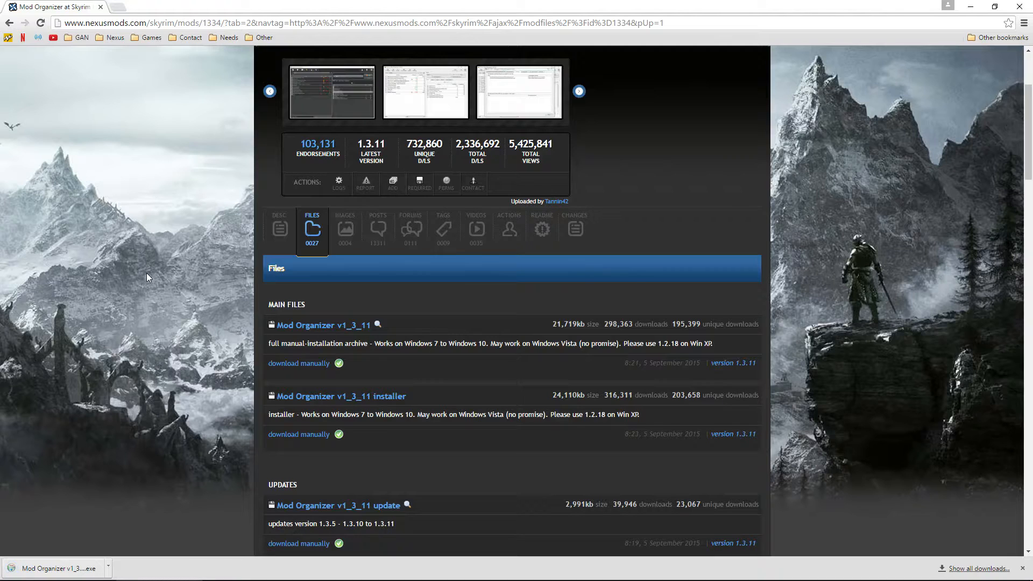
Step: Run the Mod Organizer installer, accept the licence, and tick Handle Nexus Links and Startmenu Shortcut
left_click(54, 568)
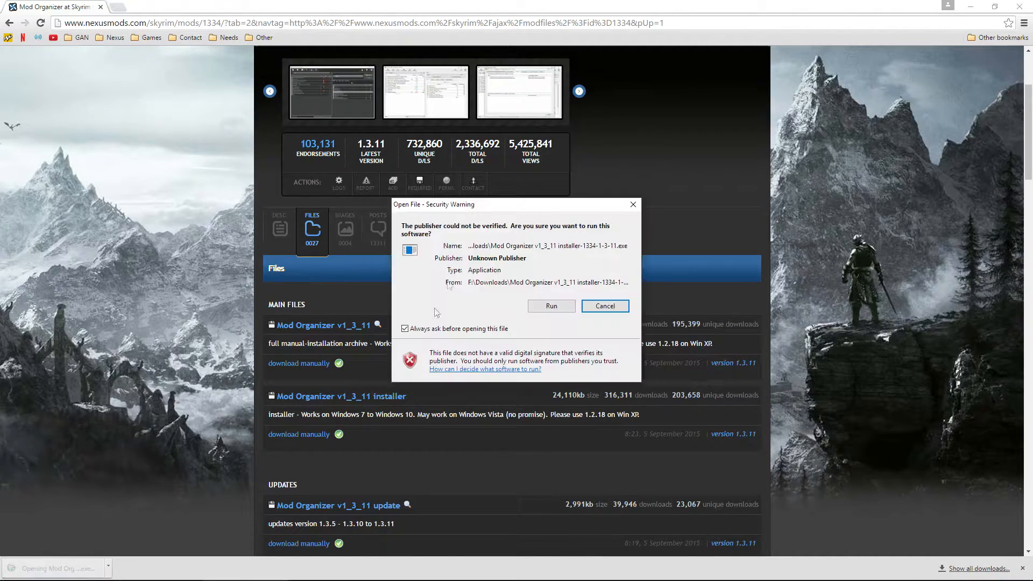
left_click(551, 308)
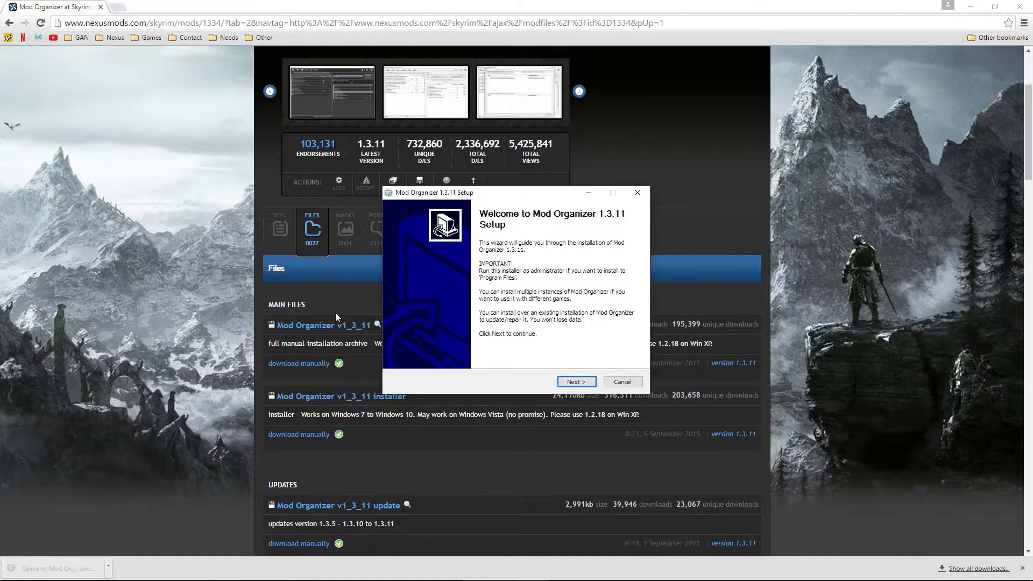
left_click(575, 382)
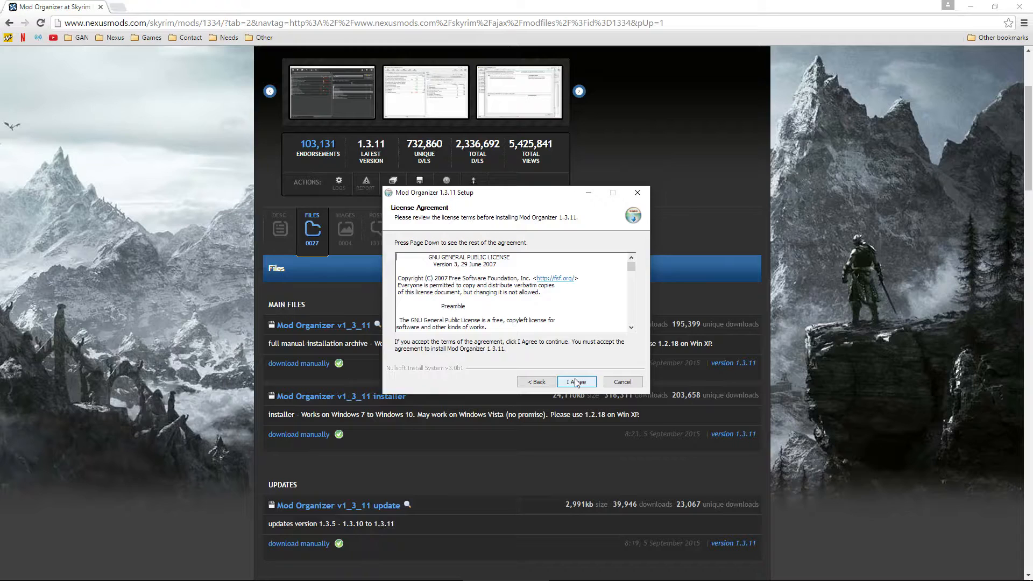
left_click(576, 383)
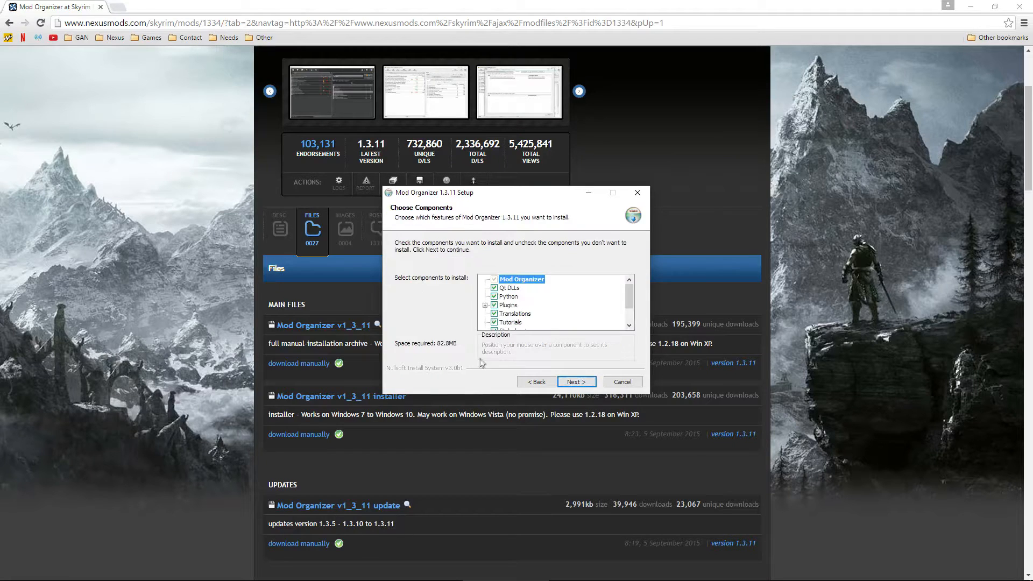
scroll(560, 315, "down", 1)
left_click(494, 314)
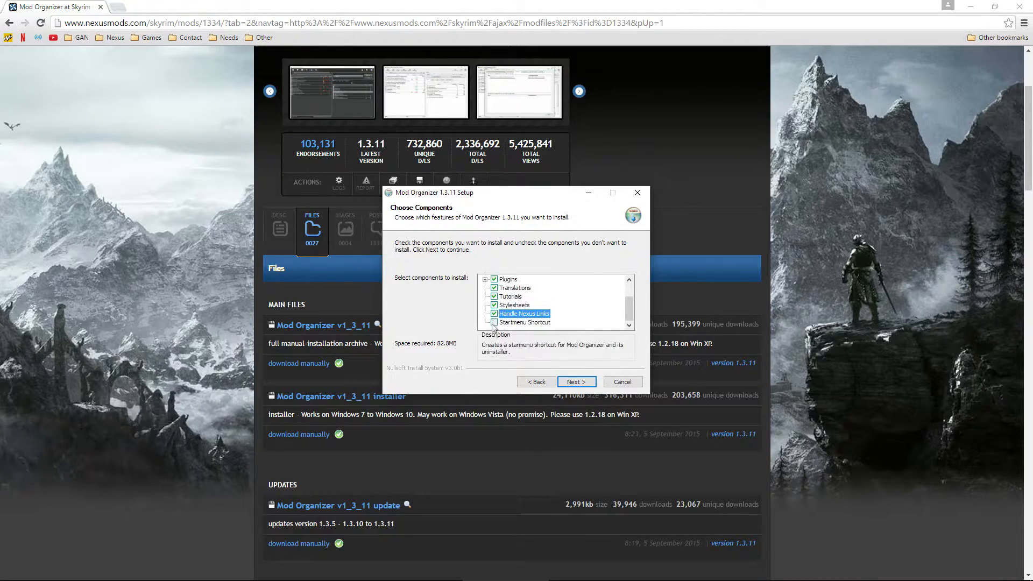
left_click(494, 323)
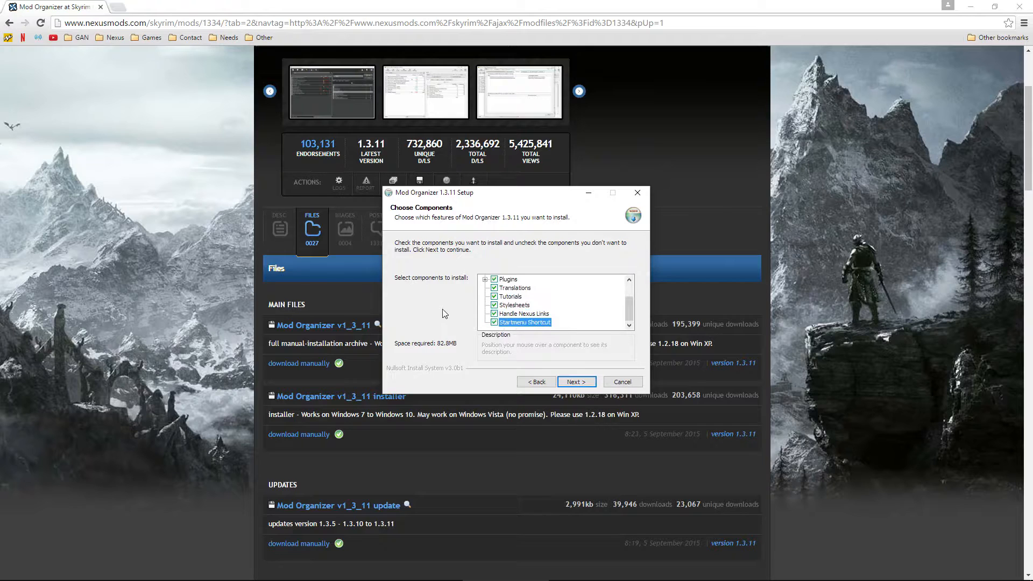
left_click(568, 381)
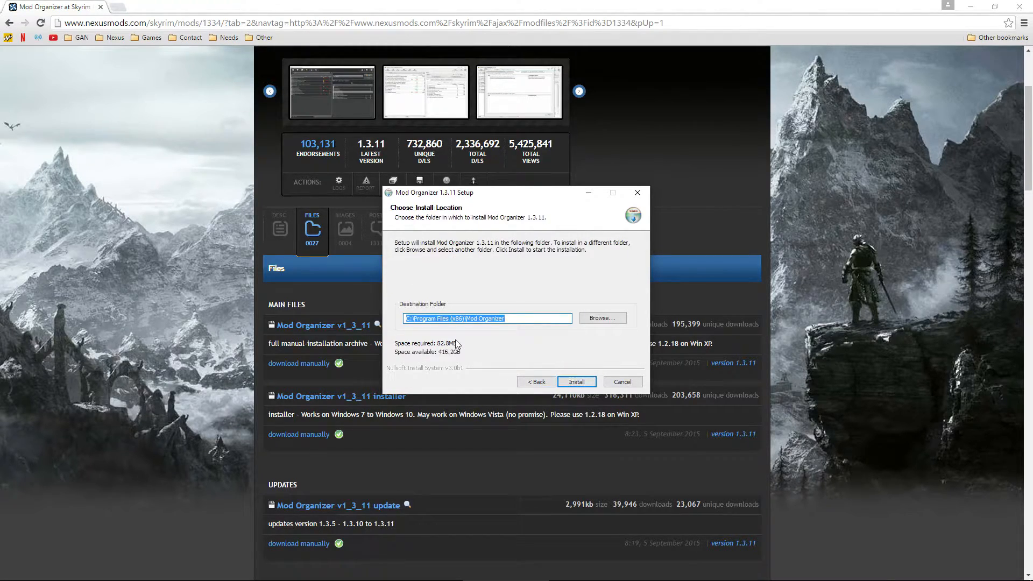
Step: Choose D:\Games\Steam Games\steamapps\common\Skyrim as the Mod Organizer install folder
left_click(584, 321)
double_click(471, 287)
double_click(489, 341)
scroll(507, 330, "down", 2)
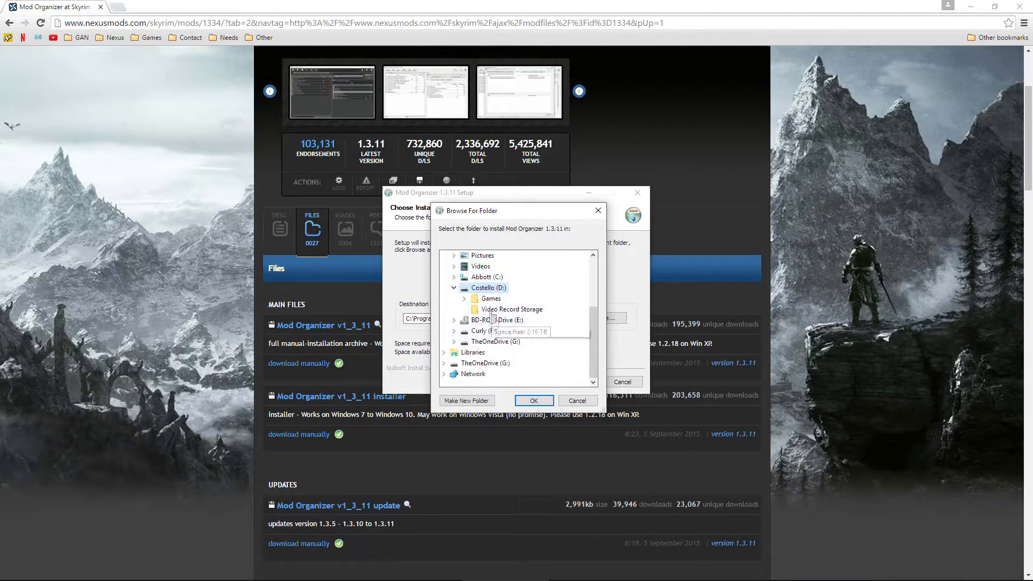
double_click(494, 299)
scroll(541, 326, "down", 2)
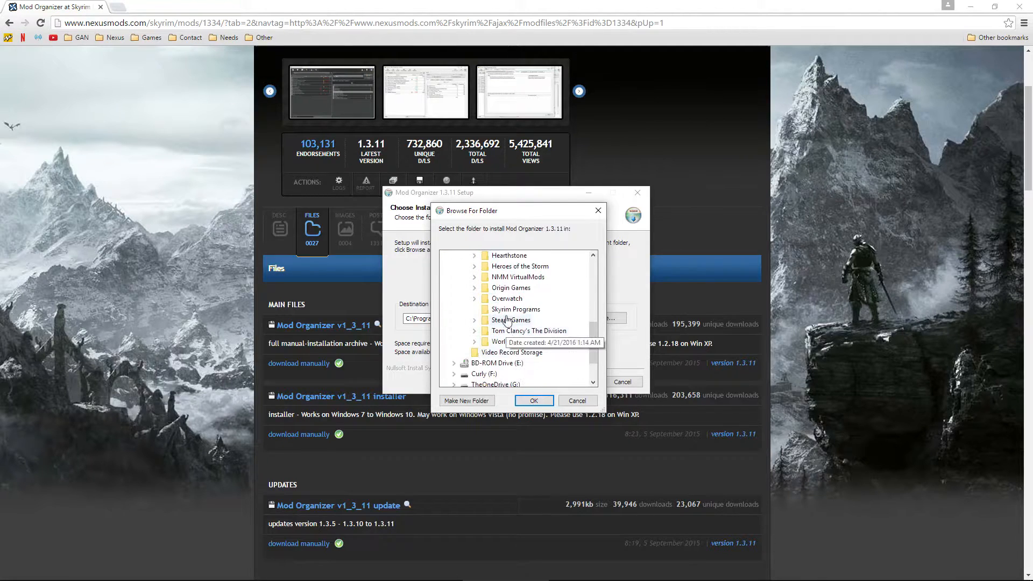
double_click(513, 322)
scroll(541, 366, "down", 2)
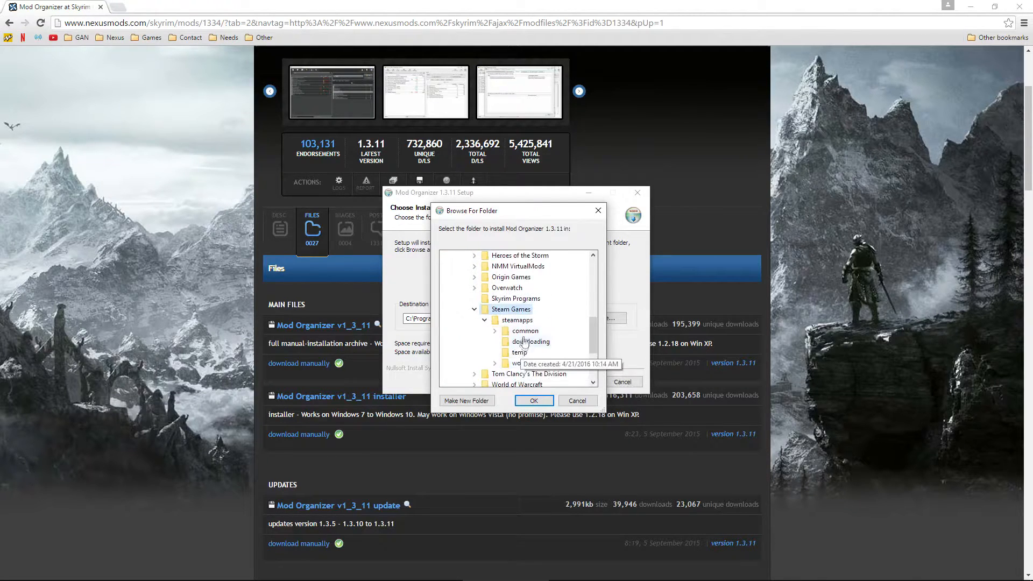
double_click(522, 343)
scroll(541, 366, "down", 3)
double_click(532, 342)
left_click(534, 401)
Step: Install Mod Organizer, close Chrome, and finish setup without launching Mod Organizer
left_click(560, 319)
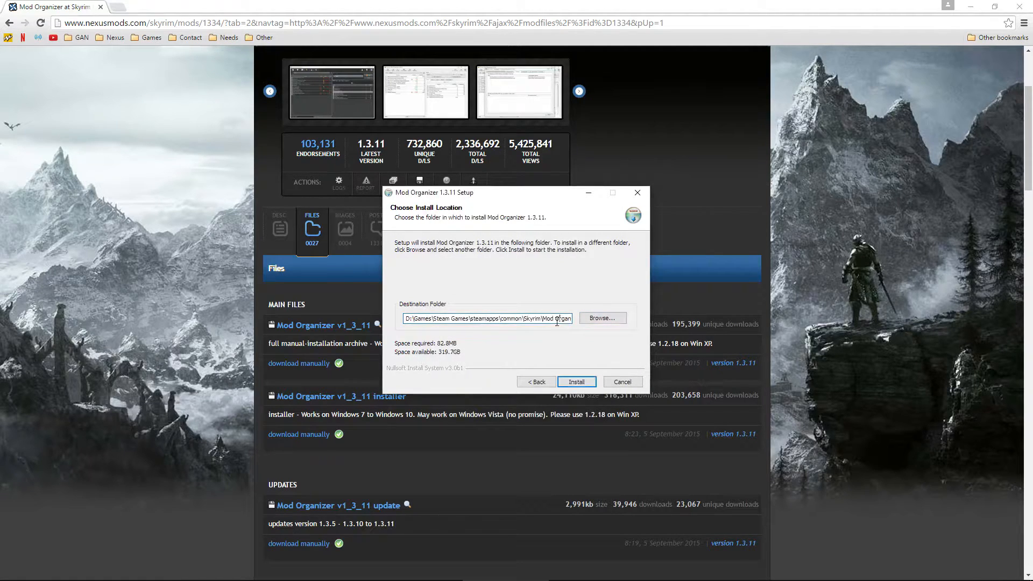
key("End")
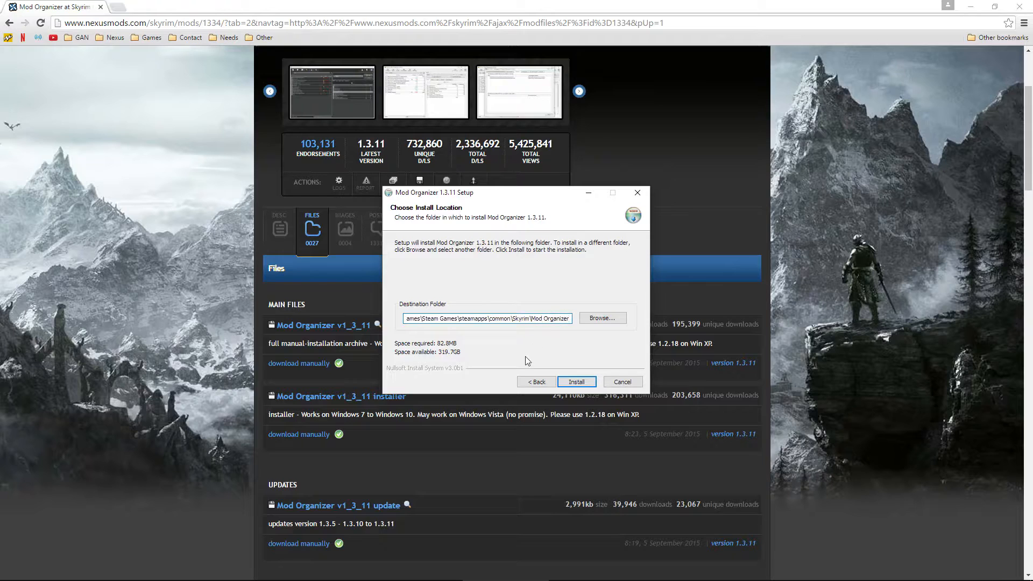
left_click(581, 383)
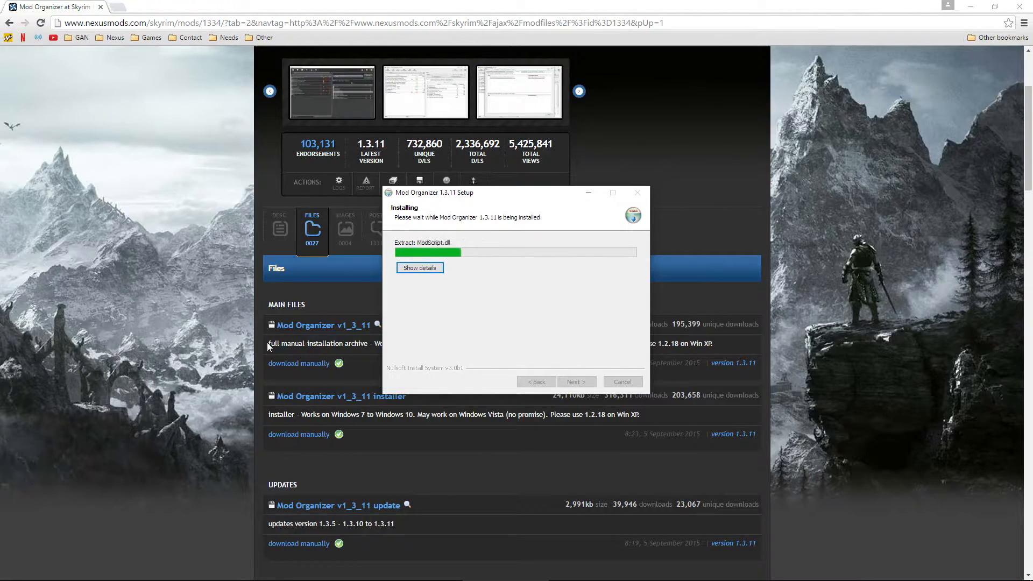
left_click(1018, 9)
left_click(483, 282)
left_click(576, 381)
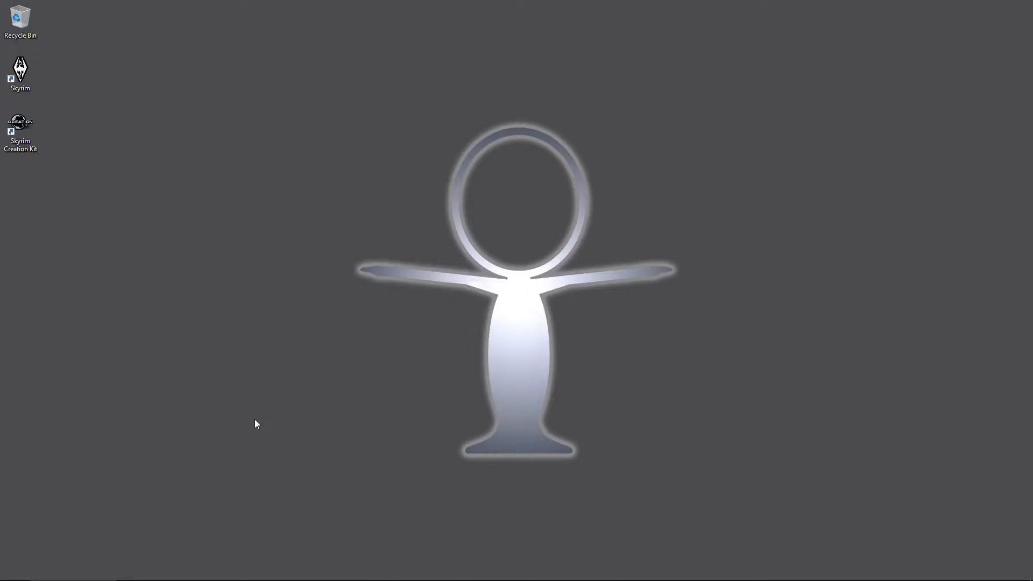
Step: Send the Mod Organizer Start menu entry to the desktop as a shortcut
mouse_move(63, 567)
left_click(15, 573)
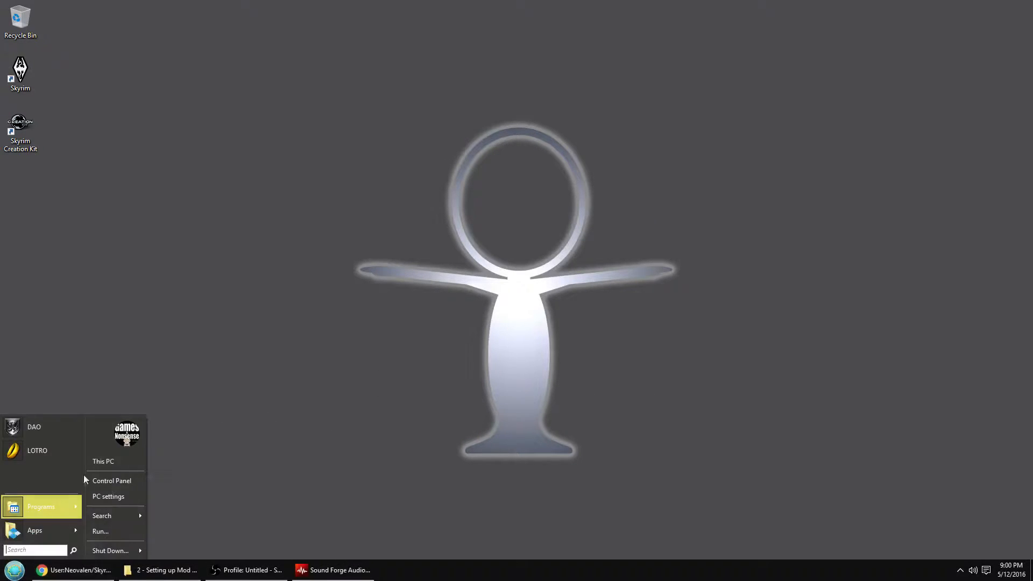
mouse_move(43, 506)
mouse_move(138, 515)
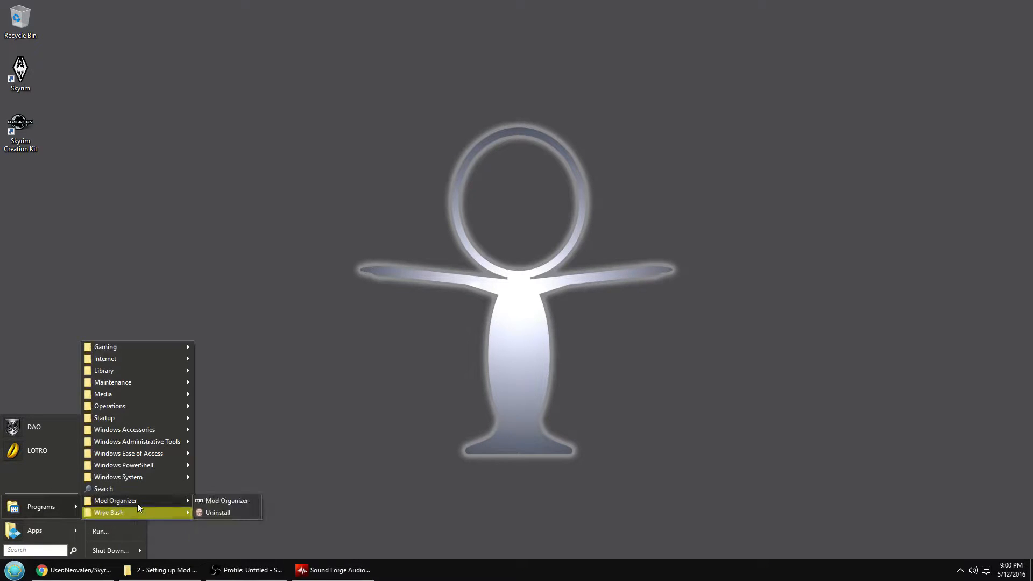
right_click(226, 502)
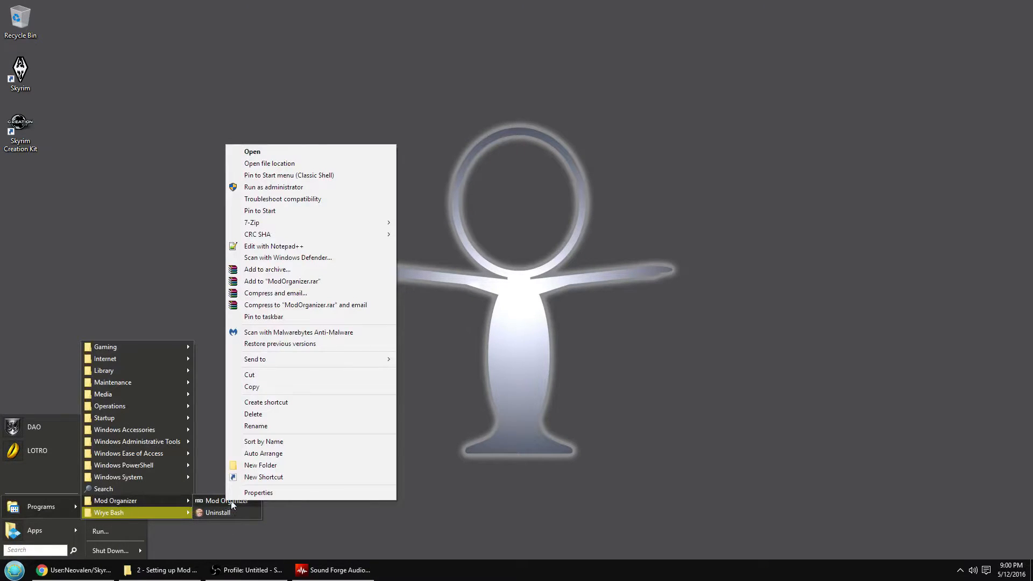
mouse_move(311, 357)
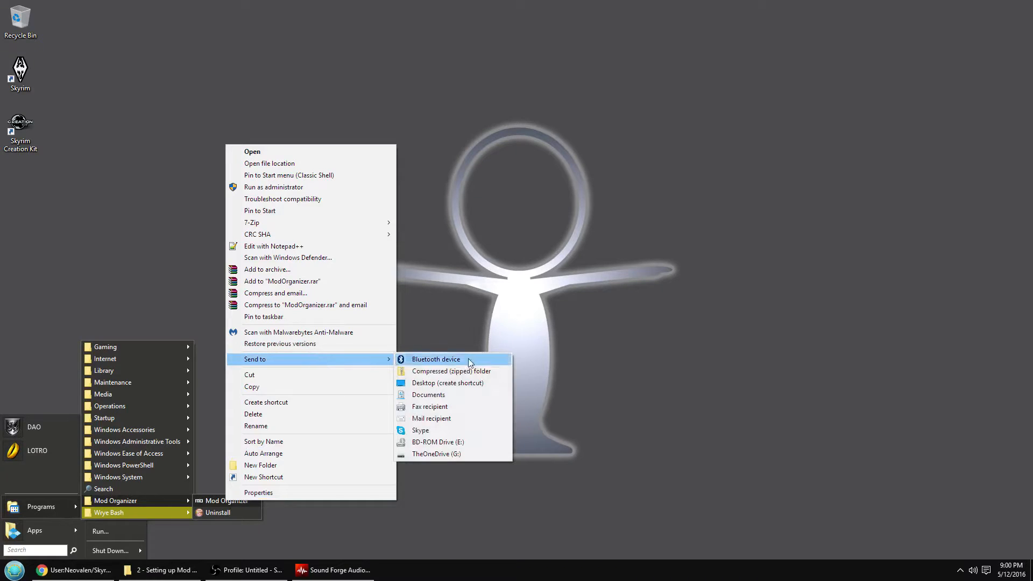
left_click(463, 382)
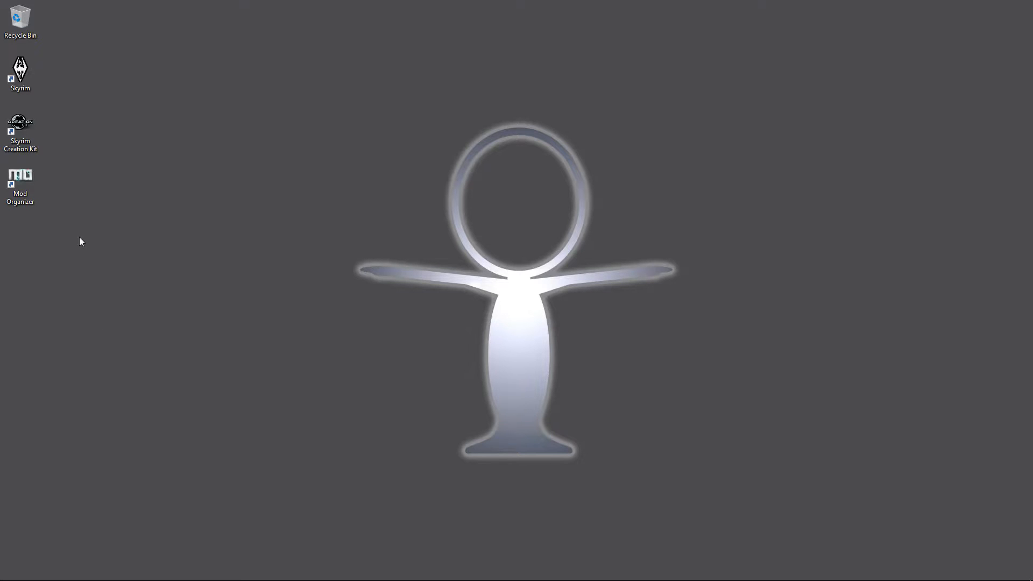
Step: Launch Mod Organizer from its desktop shortcut and dismiss the Message of the Day
left_click(24, 192)
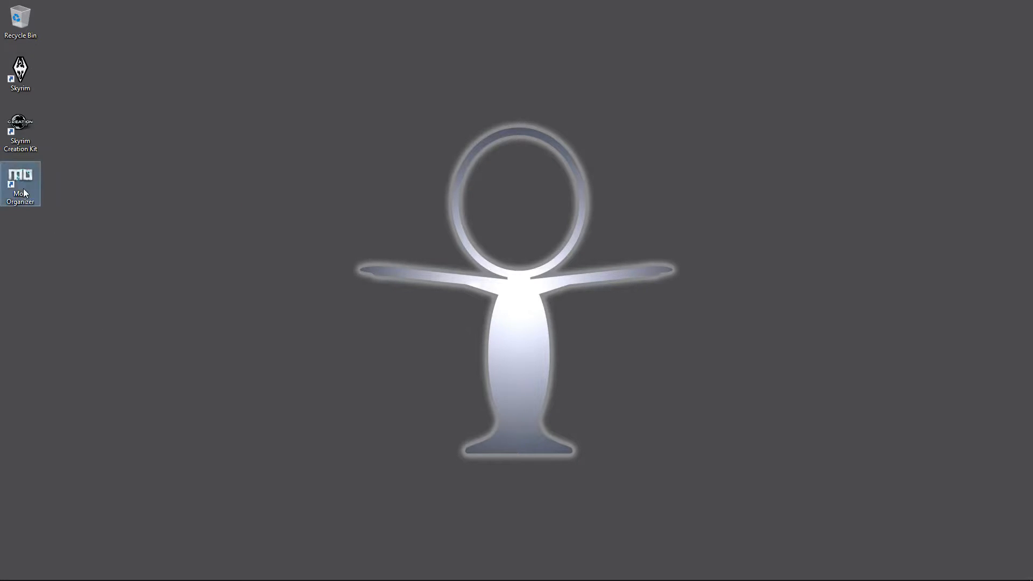
double_click(23, 193)
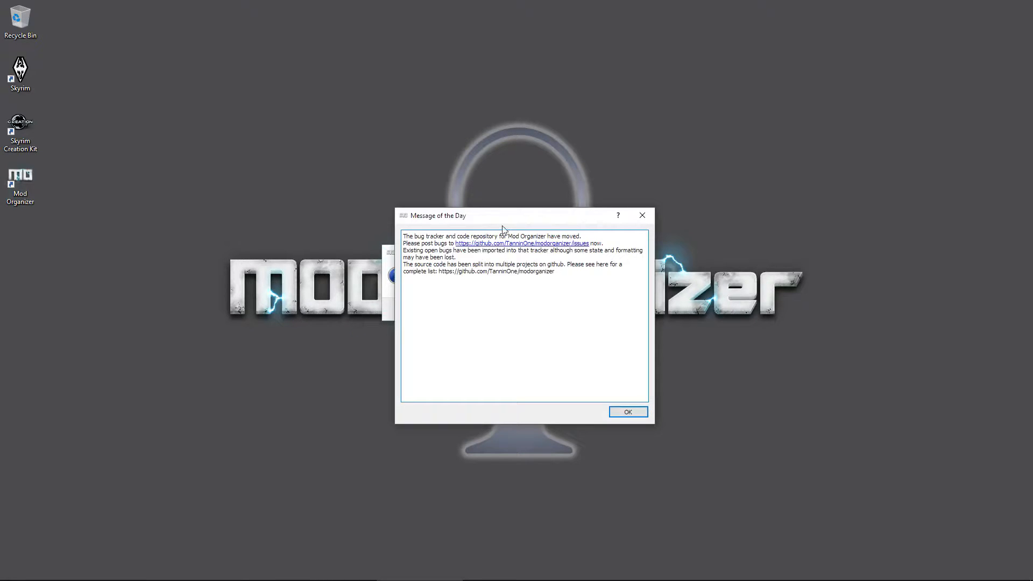
left_click_drag(518, 218, 240, 197)
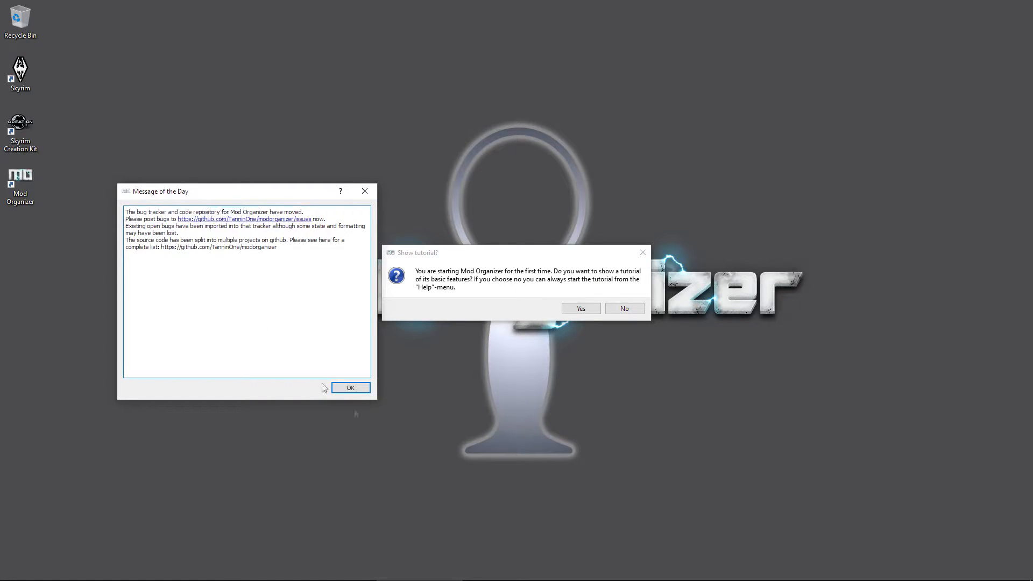
left_click(350, 389)
left_click_drag(526, 250, 521, 179)
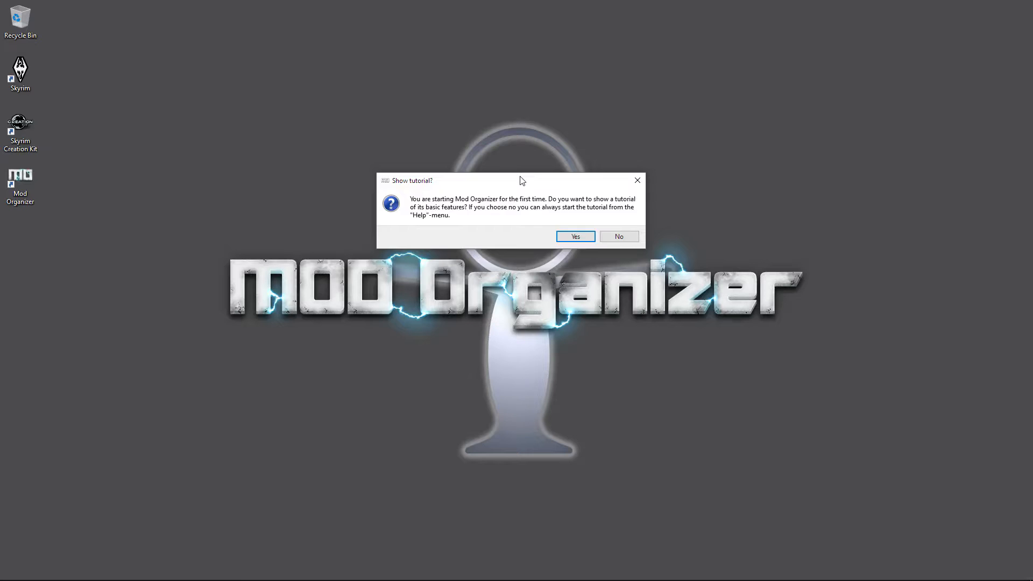
Step: Decline the basic-features tutorial and maximize the Mod Organizer window
left_click(623, 237)
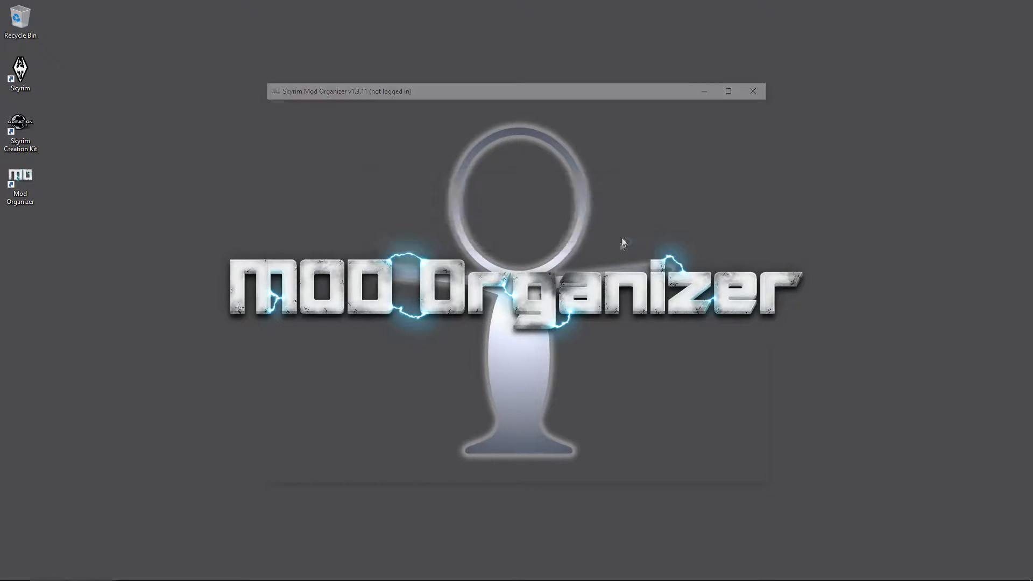
left_click(729, 95)
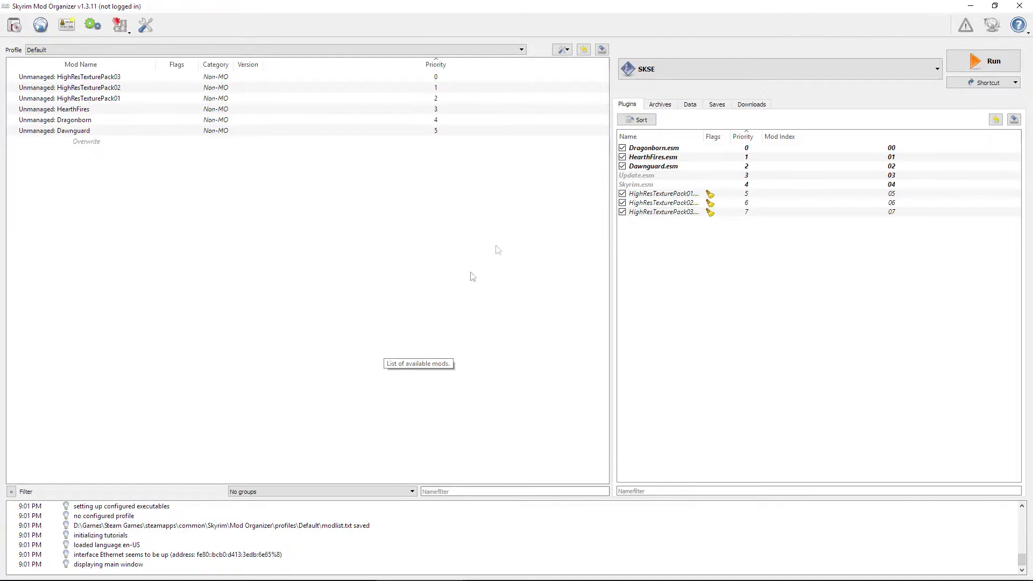
left_click(924, 72)
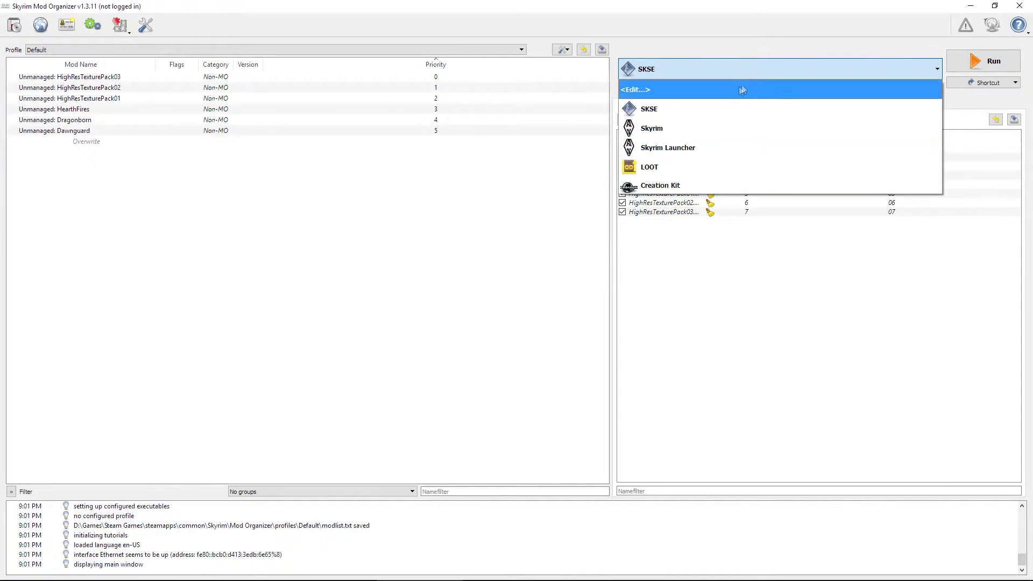
left_click(508, 245)
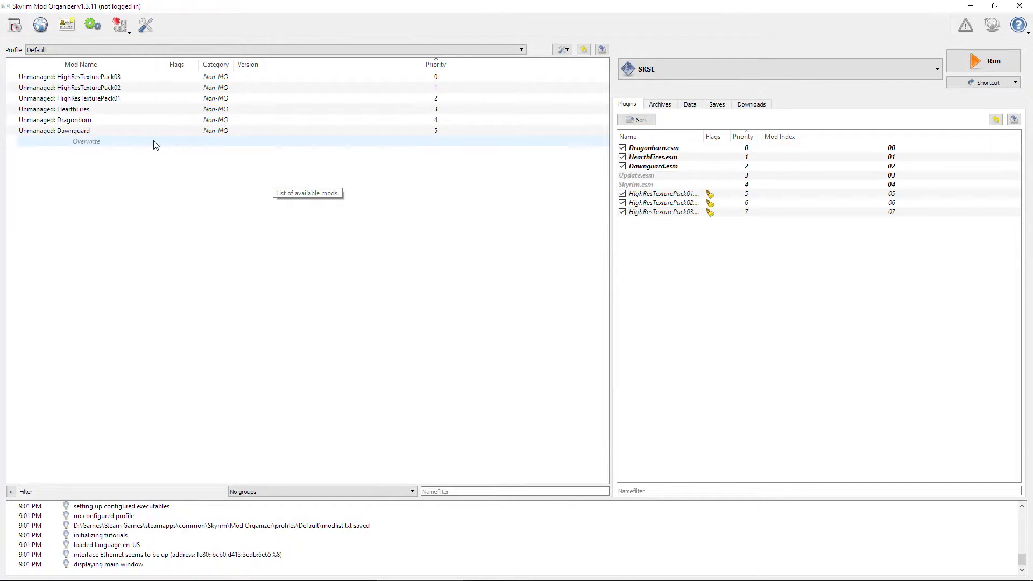
left_click(146, 28)
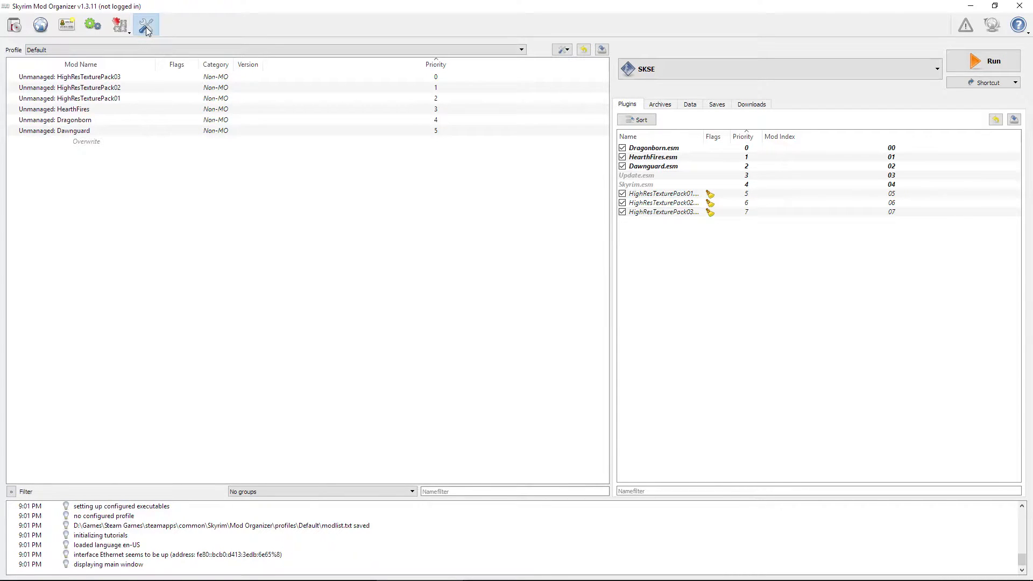
left_click_drag(506, 202, 435, 185)
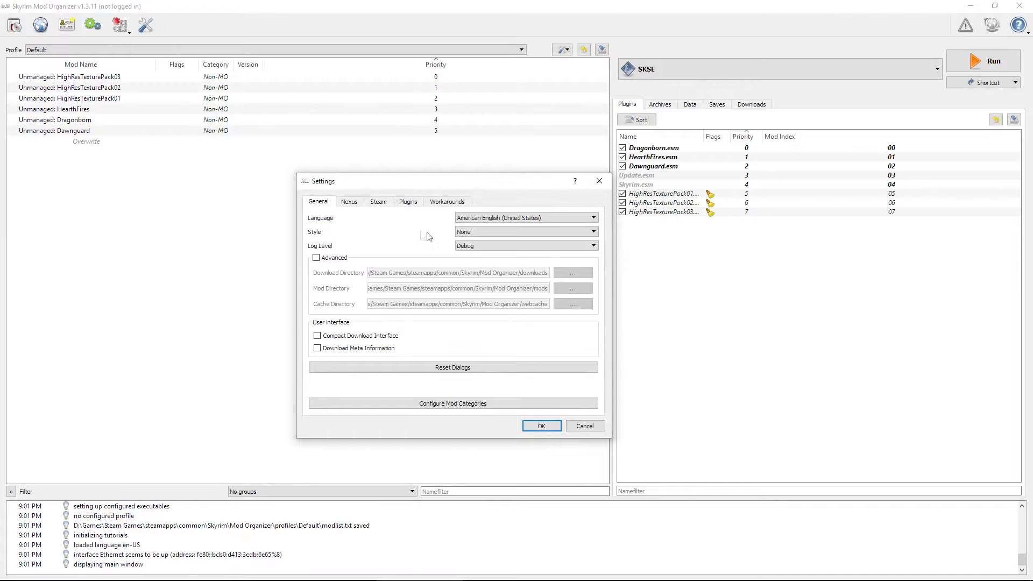
left_click(506, 232)
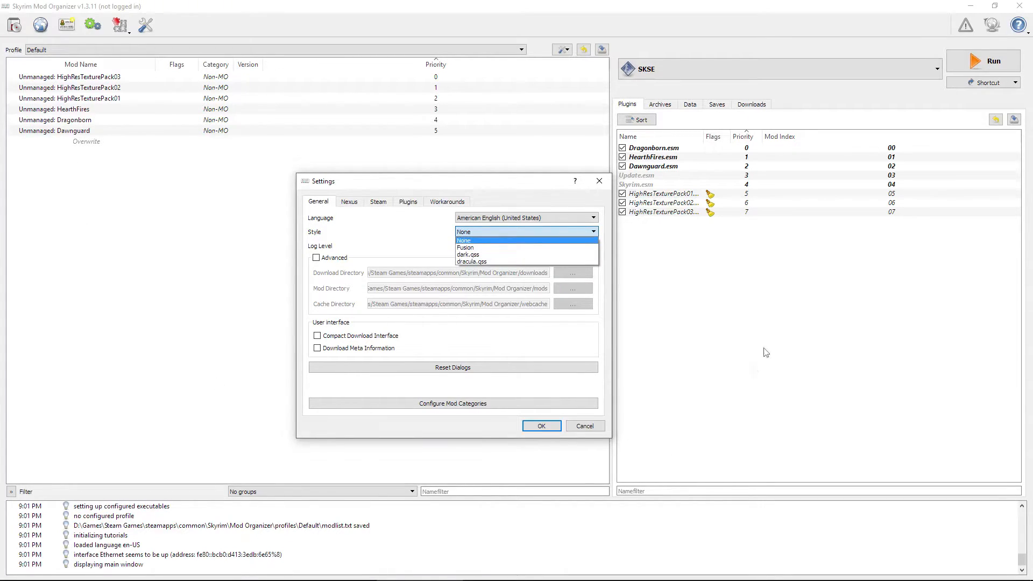
left_click(487, 248)
left_click(540, 426)
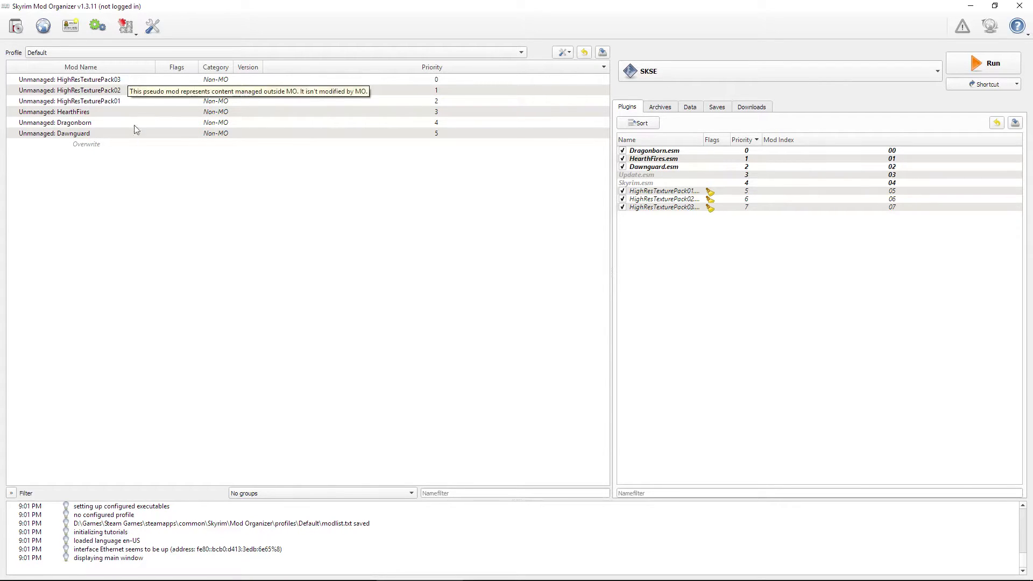
left_click(150, 31)
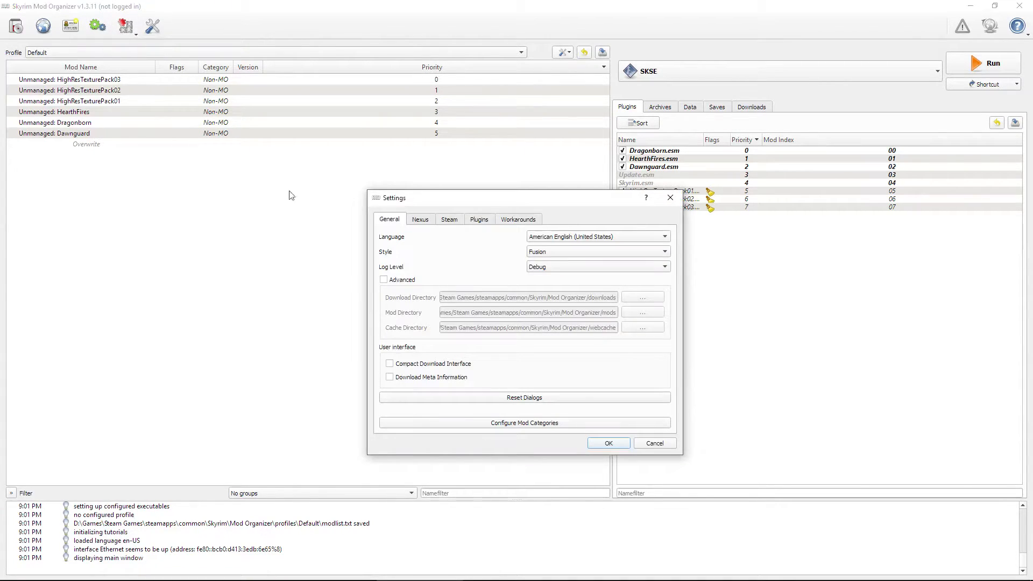
left_click(582, 250)
left_click(577, 264)
left_click(608, 443)
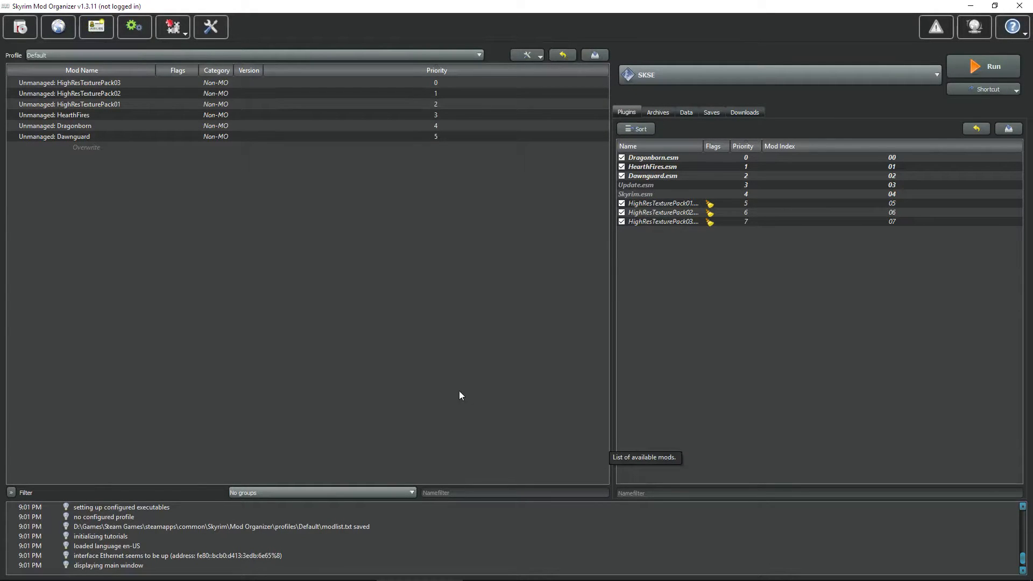
left_click(211, 34)
left_click(563, 254)
left_click(562, 283)
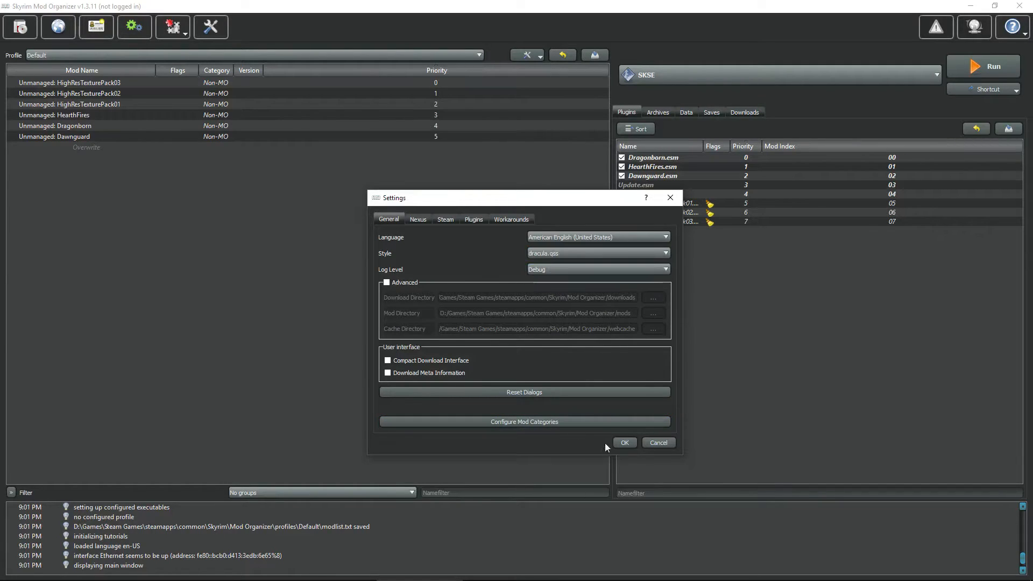
left_click(627, 443)
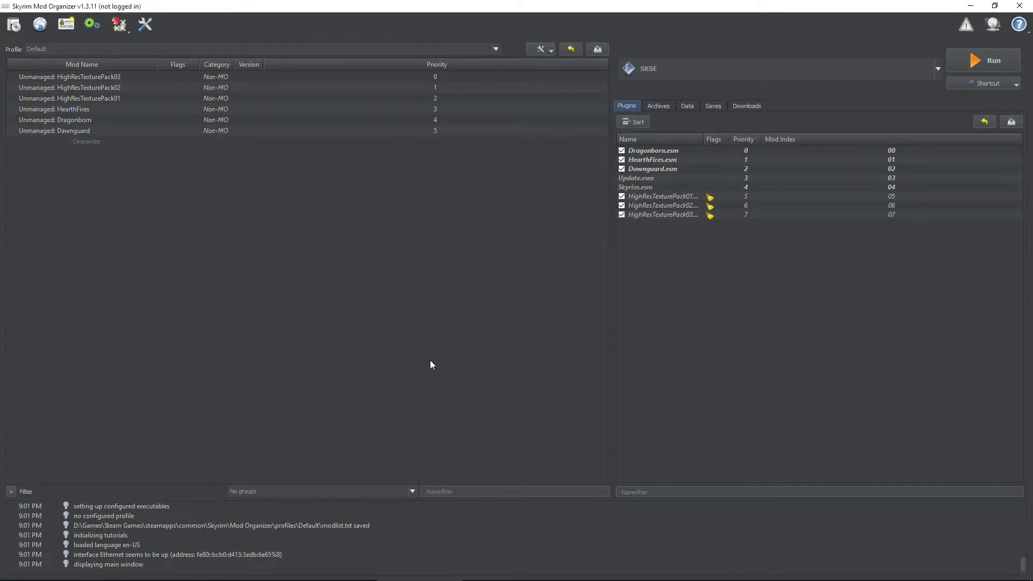
left_click(145, 24)
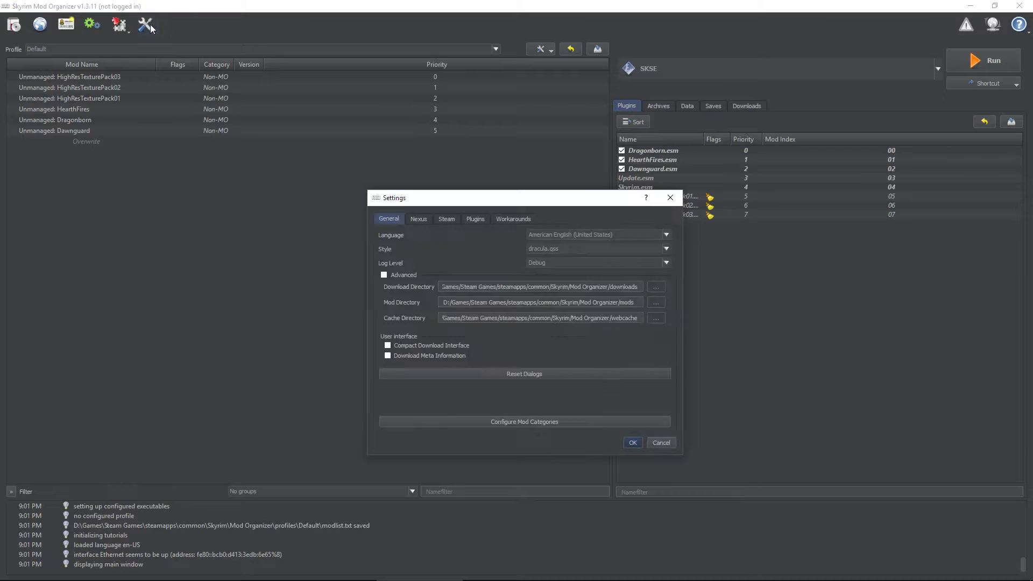
left_click(552, 250)
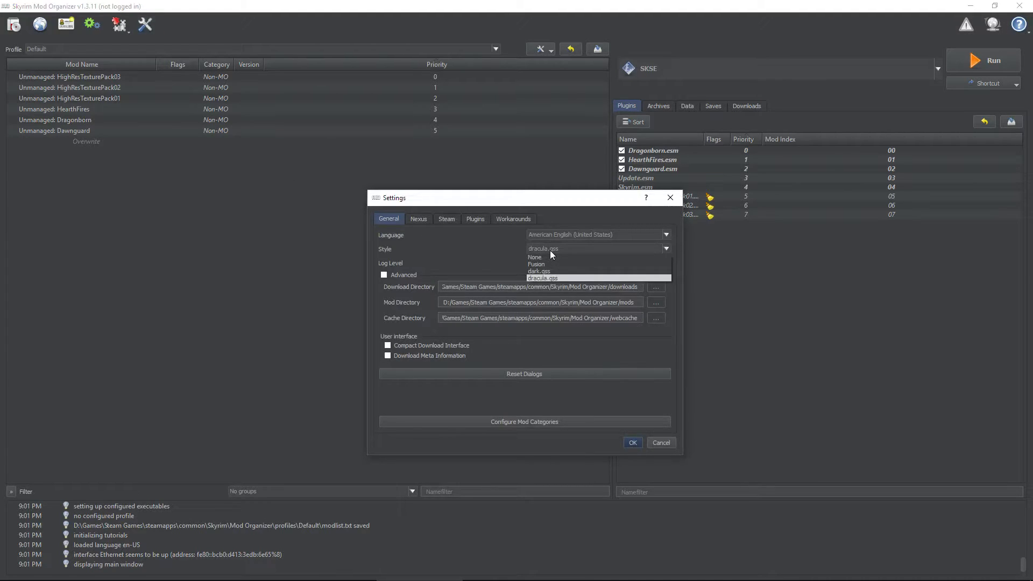
left_click(543, 273)
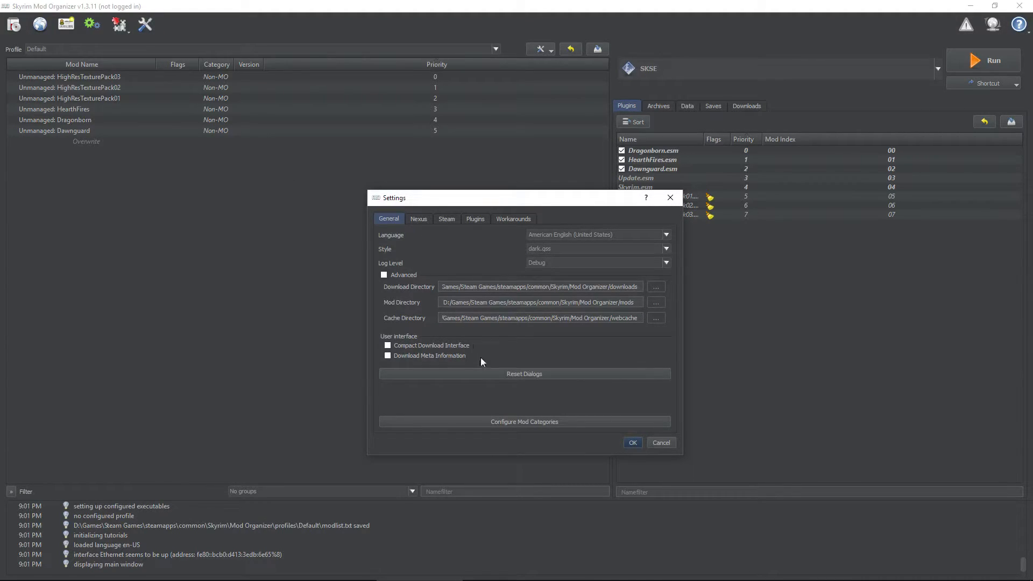
left_click_drag(552, 202, 464, 161)
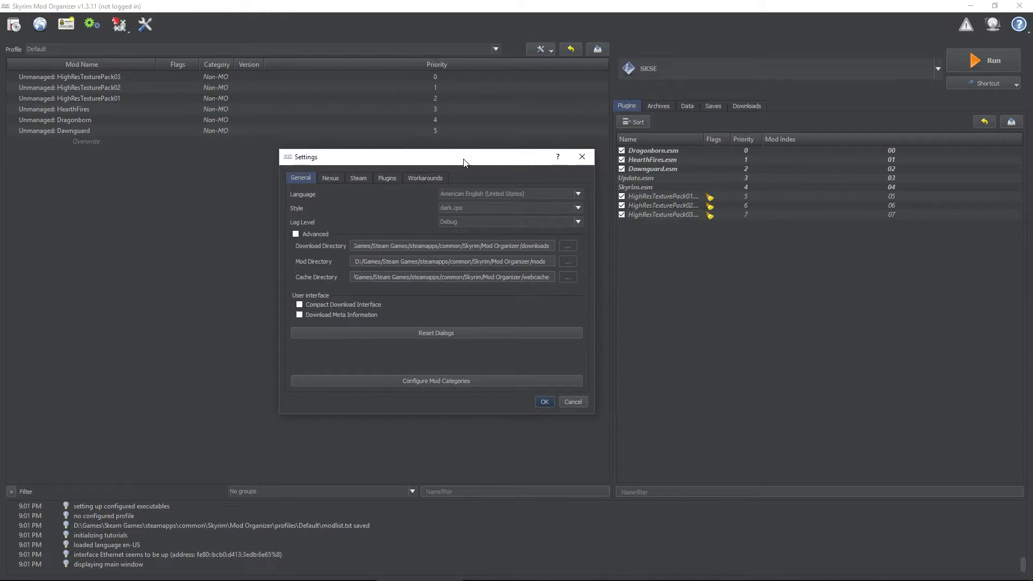
left_click(544, 401)
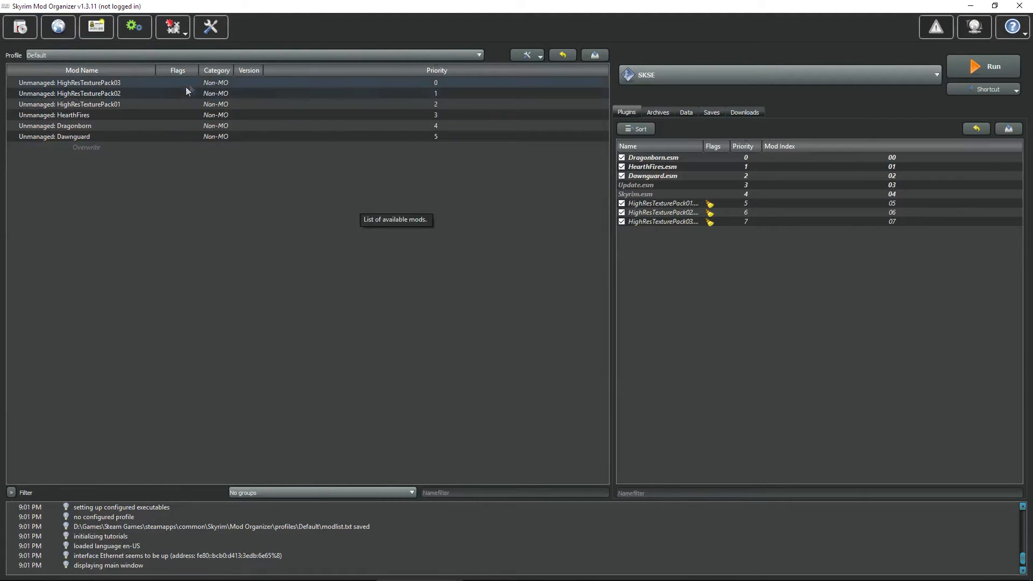
Step: Open Mod Organizer Settings and enable the Advanced directory options
left_click(216, 30)
left_click_drag(547, 194, 501, 149)
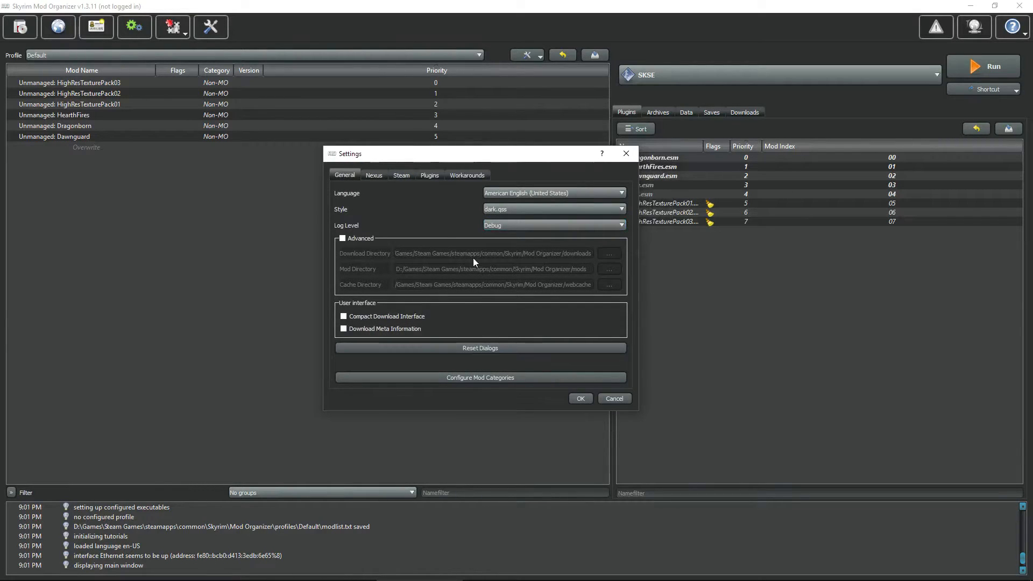
left_click(343, 240)
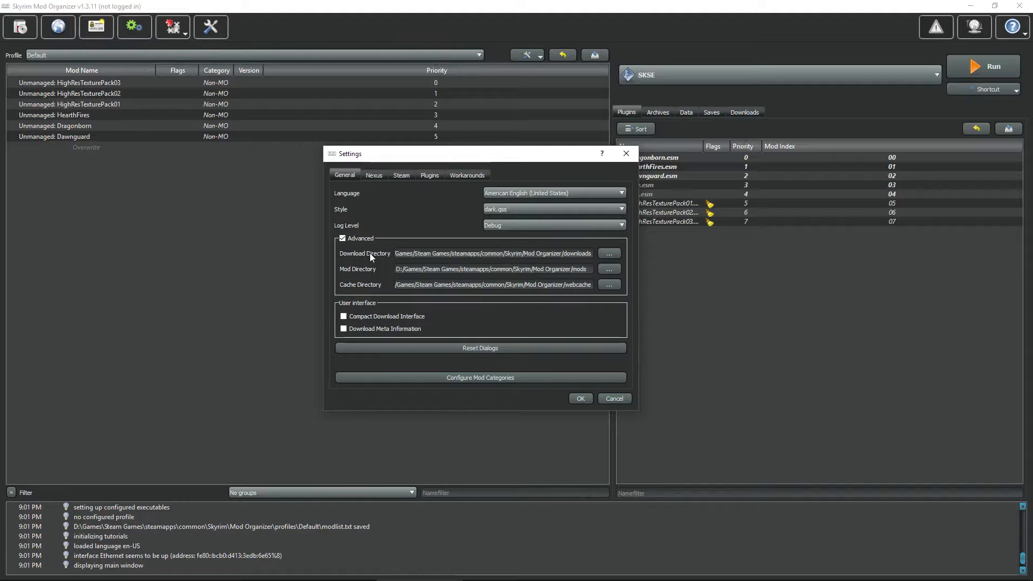
Step: Set the download directory to F:\Games\Game Utilities\Skyrim Programs\Mod Organizer\downloads
left_click(609, 253)
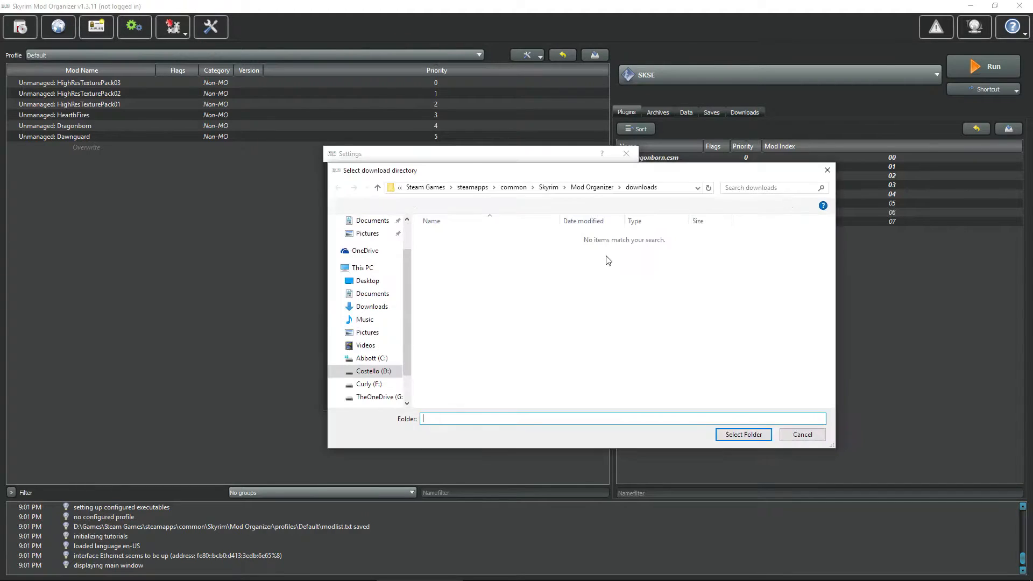
left_click_drag(592, 175, 582, 154)
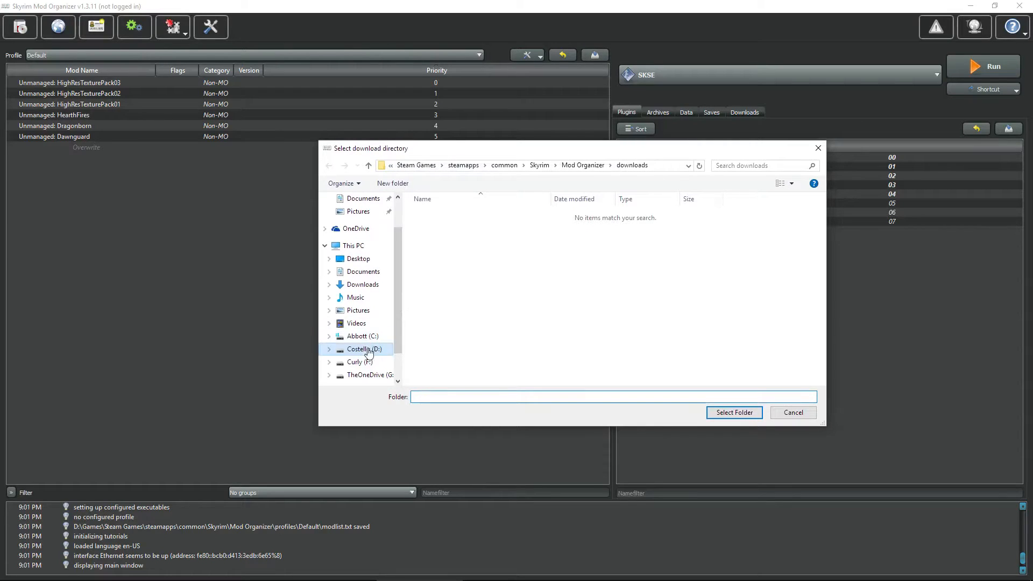
left_click(358, 362)
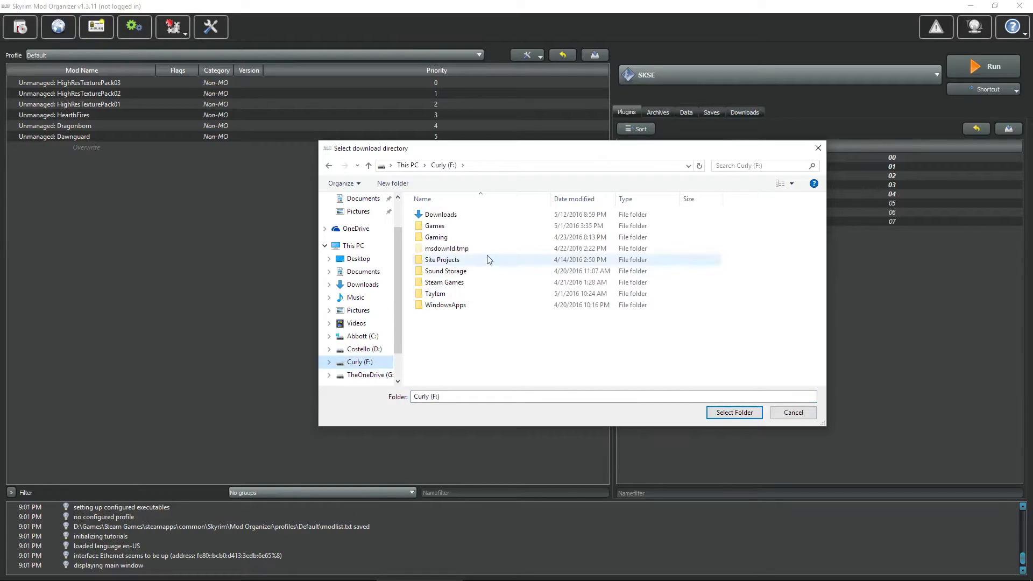
double_click(433, 226)
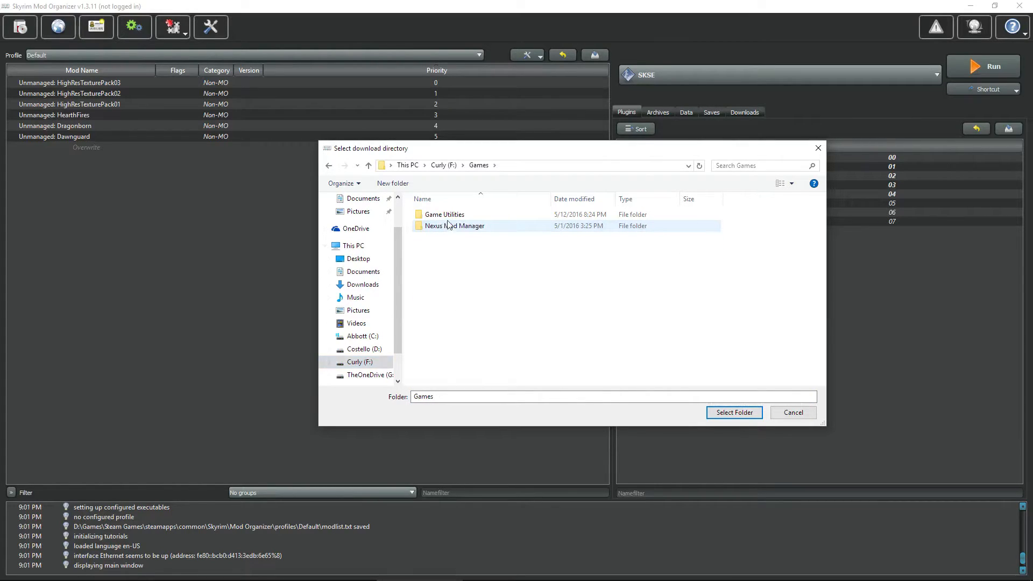
double_click(450, 218)
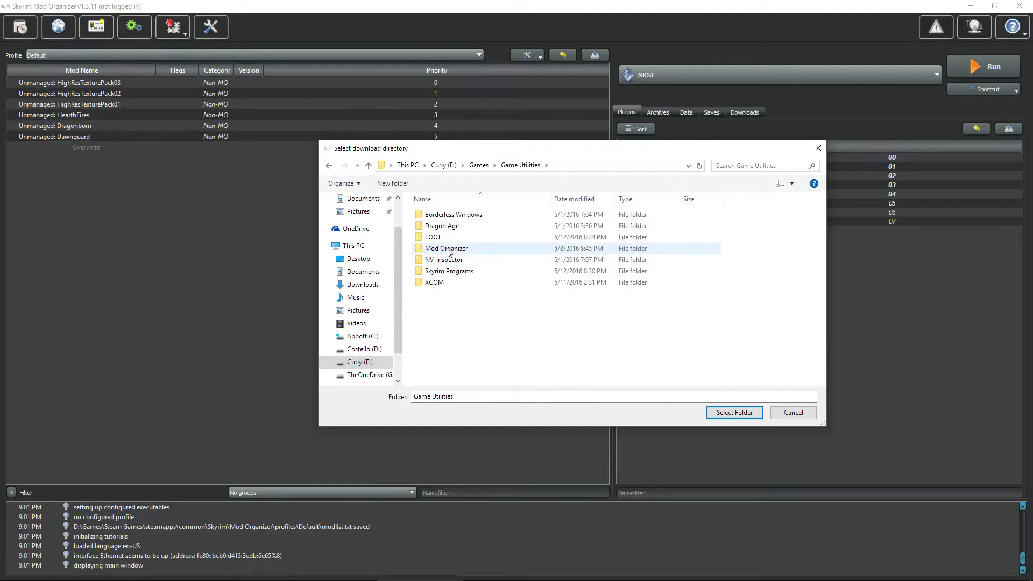
left_click_drag(451, 250, 455, 262)
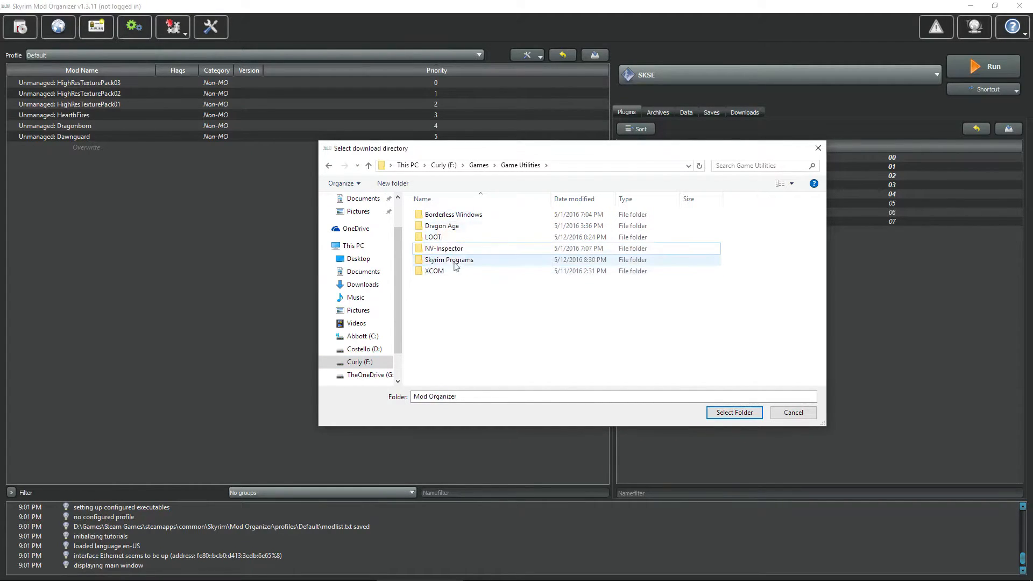
double_click(449, 260)
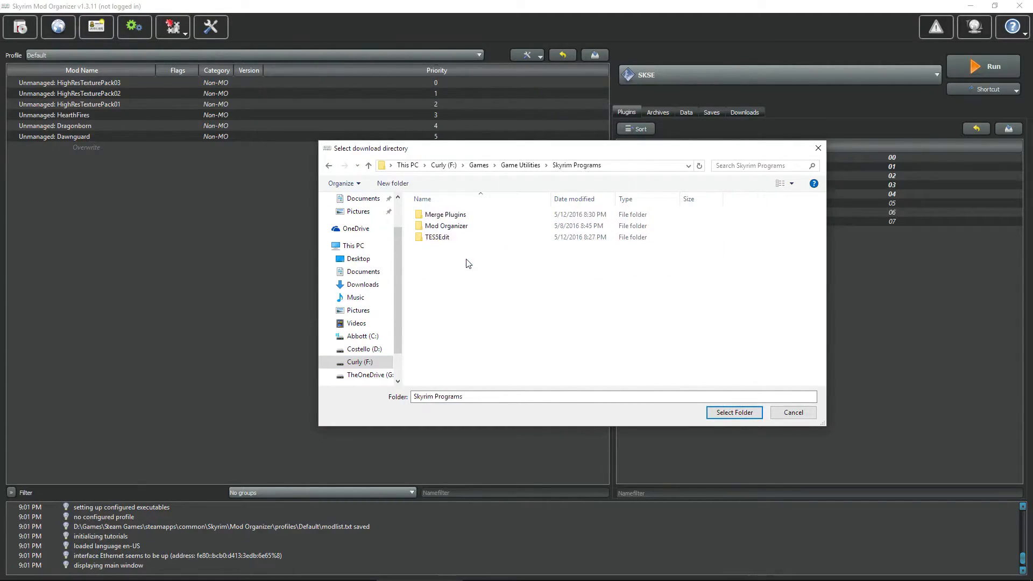
double_click(457, 226)
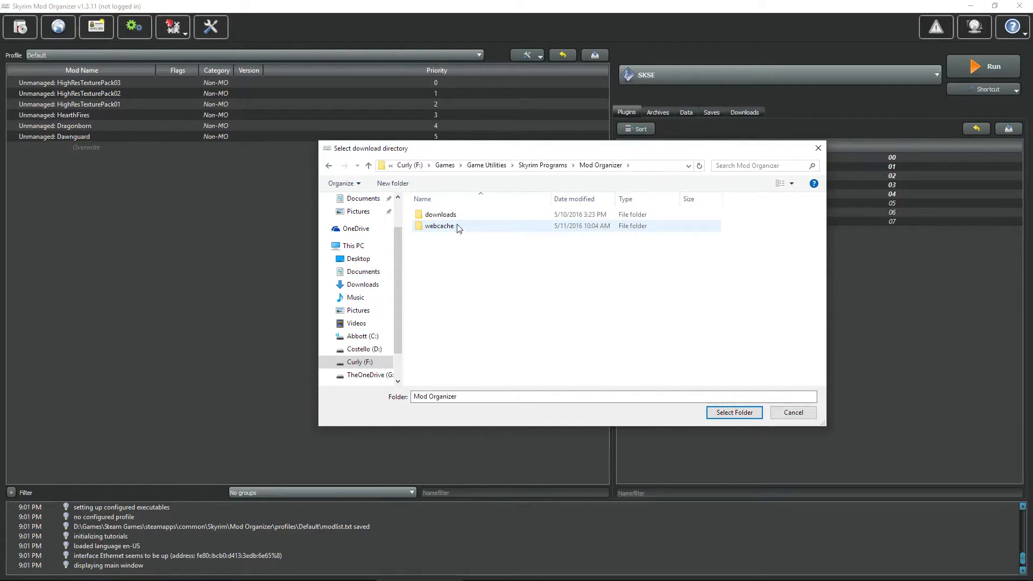
left_click(444, 214)
left_click(733, 414)
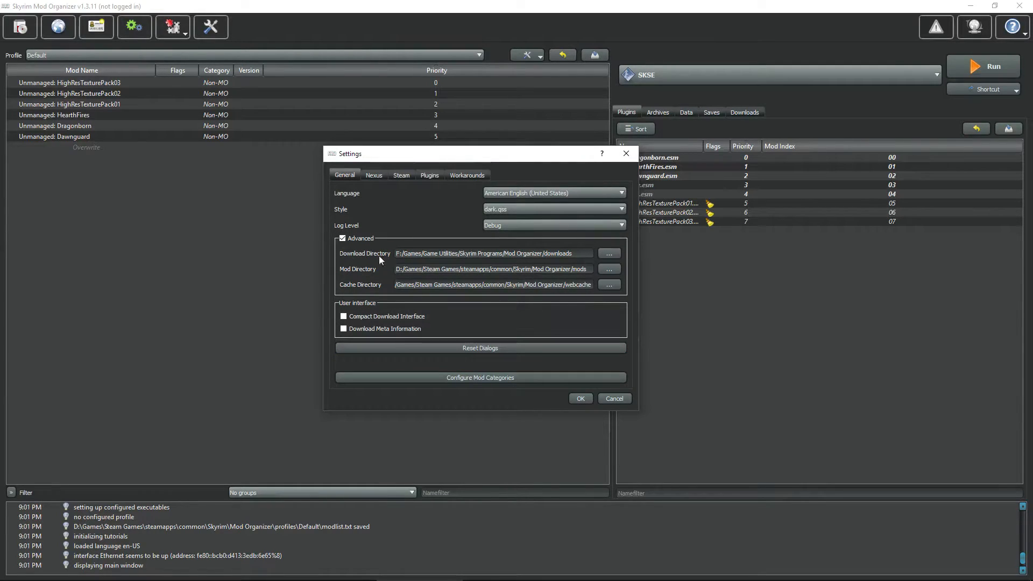
left_click_drag(396, 253, 579, 258)
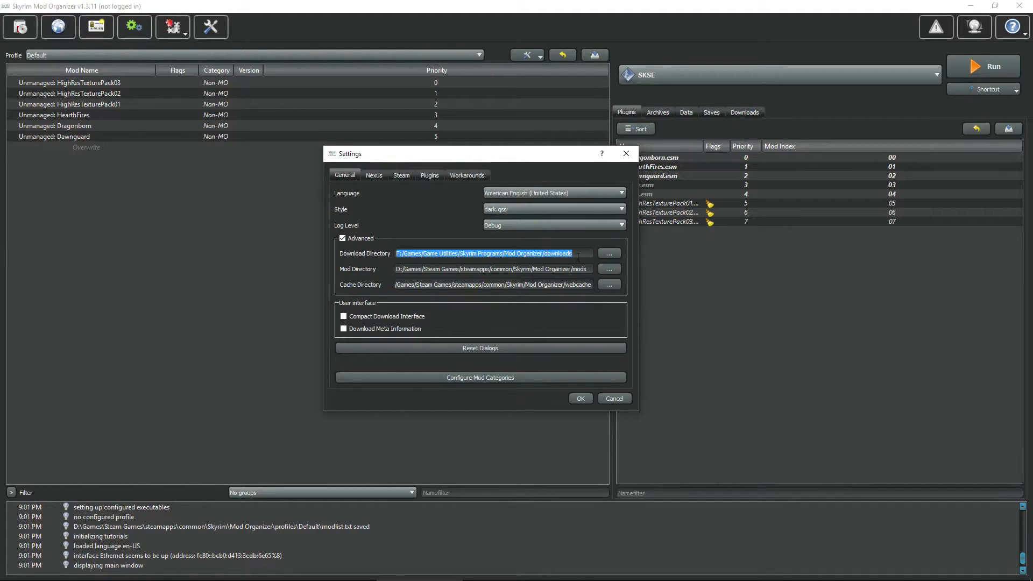
left_click(356, 272)
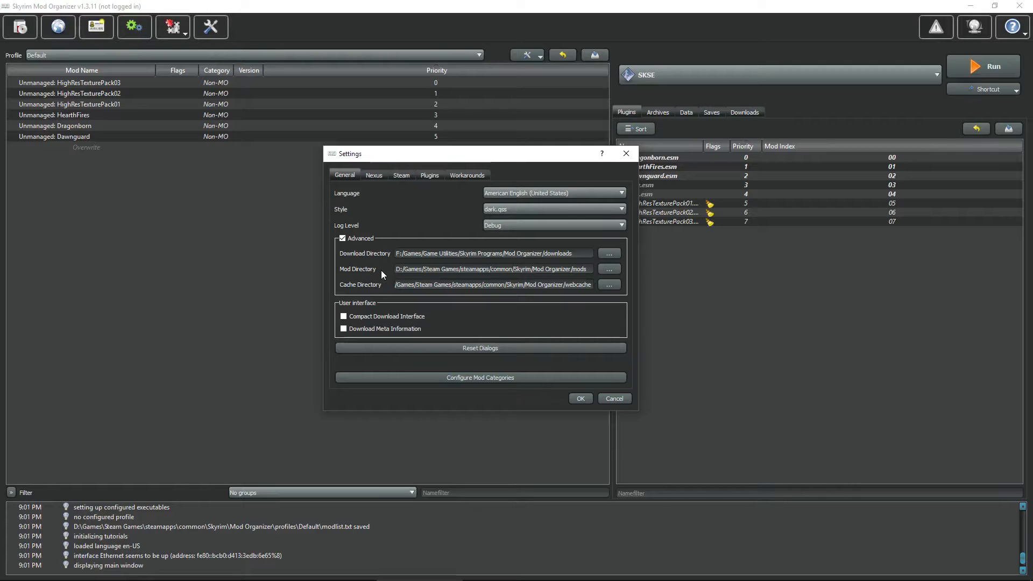
left_click_drag(396, 269, 590, 274)
Step: Point the cache directory at F:/Games/Game Utilities/Skyrim Programs/Mod Organizer/webcache
left_click(590, 273)
left_click(609, 286)
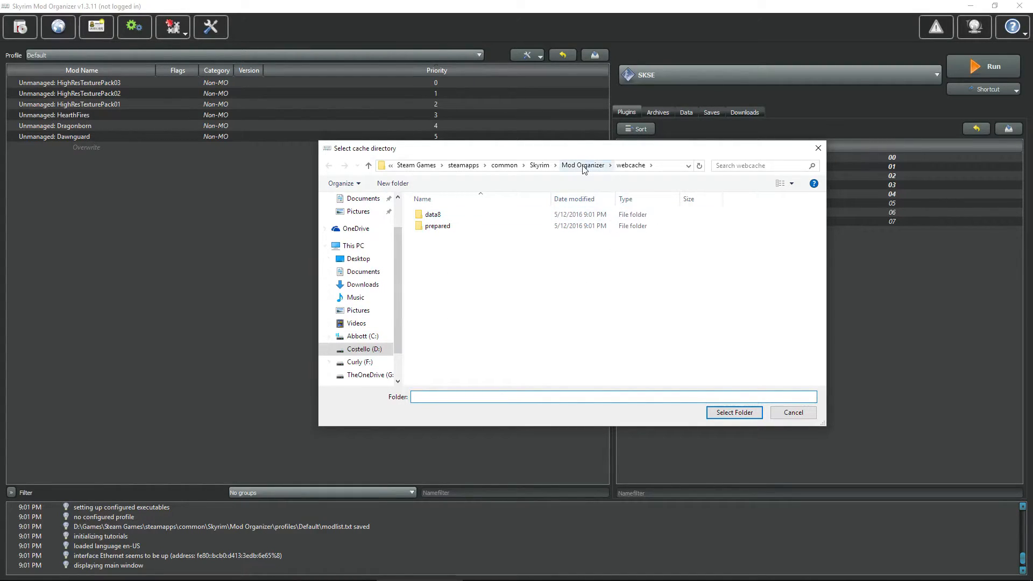
scroll(400, 337, "down", 1)
scroll(399, 336, "down", 1)
left_click(366, 336)
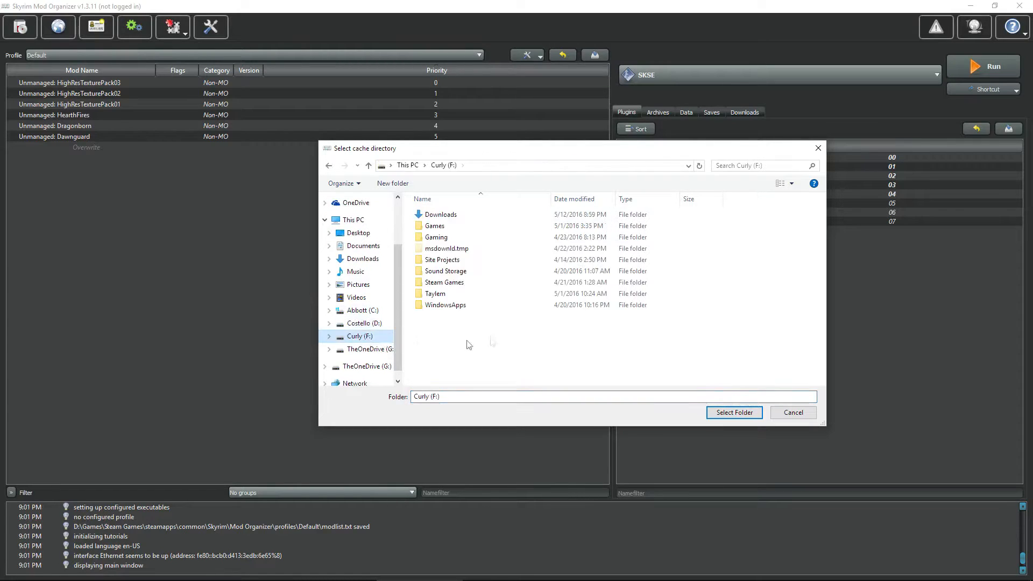
left_click(439, 228)
double_click(439, 228)
left_click(447, 215)
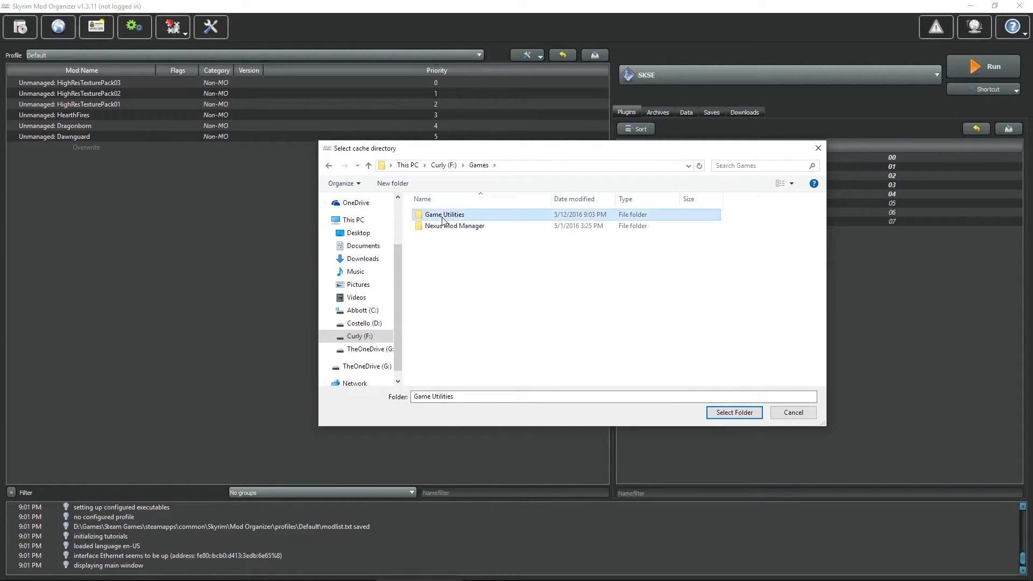
double_click(447, 215)
double_click(448, 261)
double_click(445, 226)
left_click(445, 226)
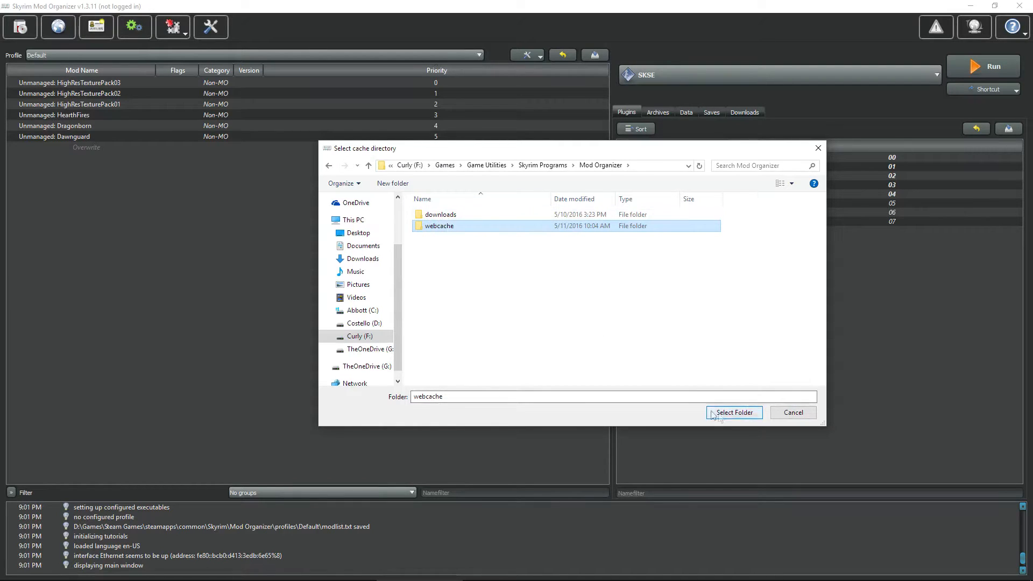
left_click(729, 414)
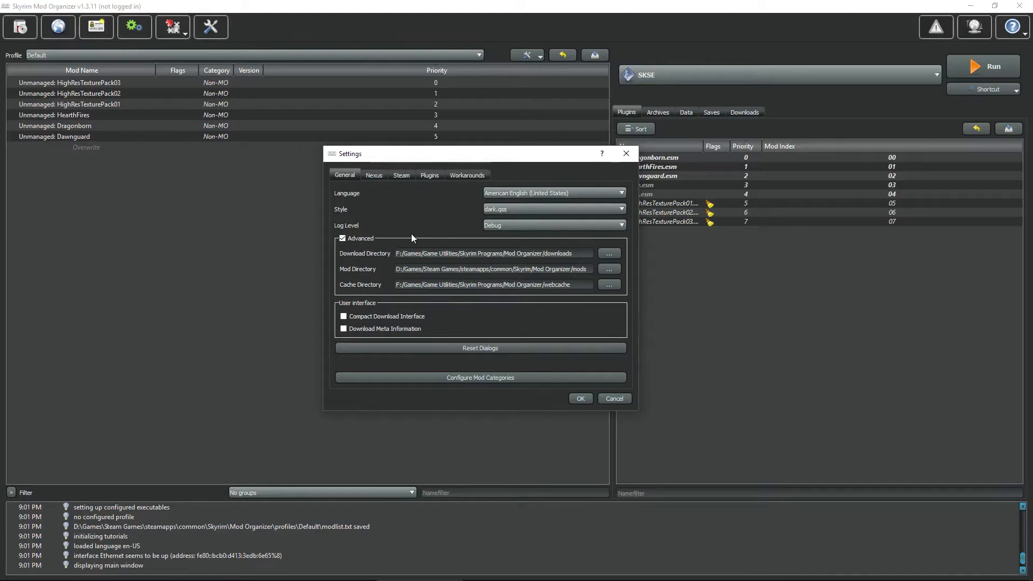
Step: Turn on automatic Nexus log-in, associate Nexus download links, then view the Plugins page
left_click(384, 178)
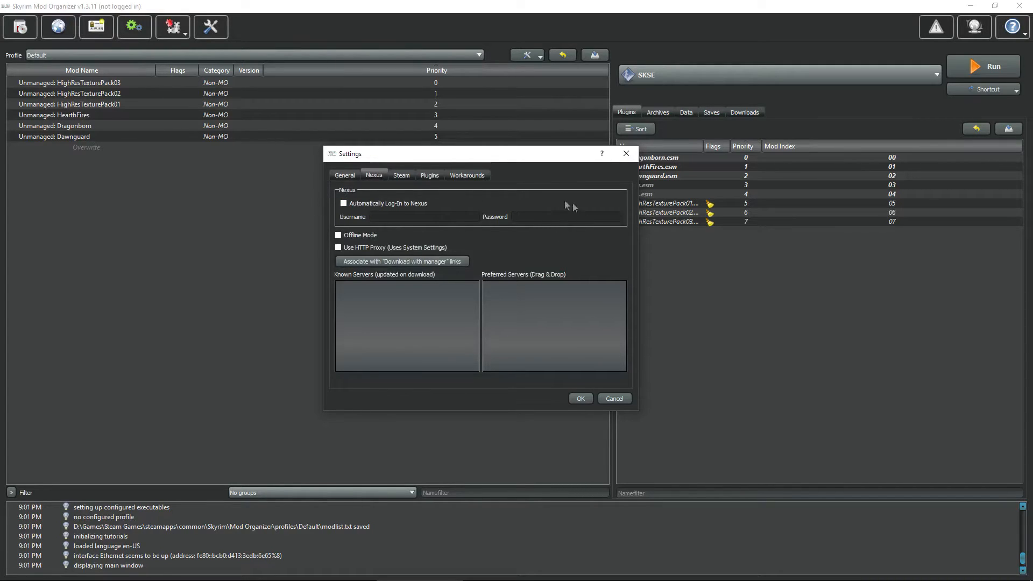
left_click(344, 204)
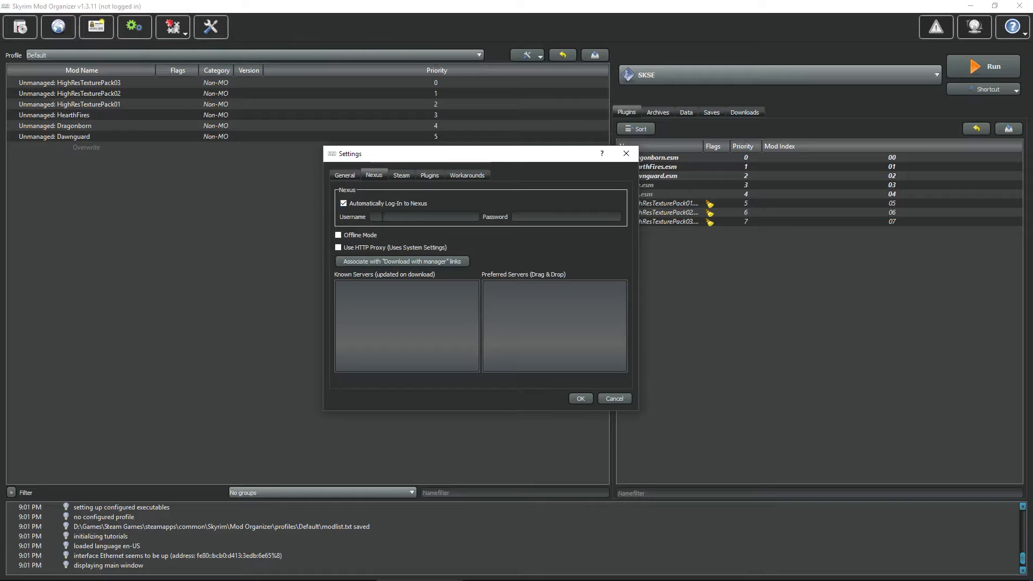
left_click(516, 217)
left_click(413, 262)
left_click(405, 175)
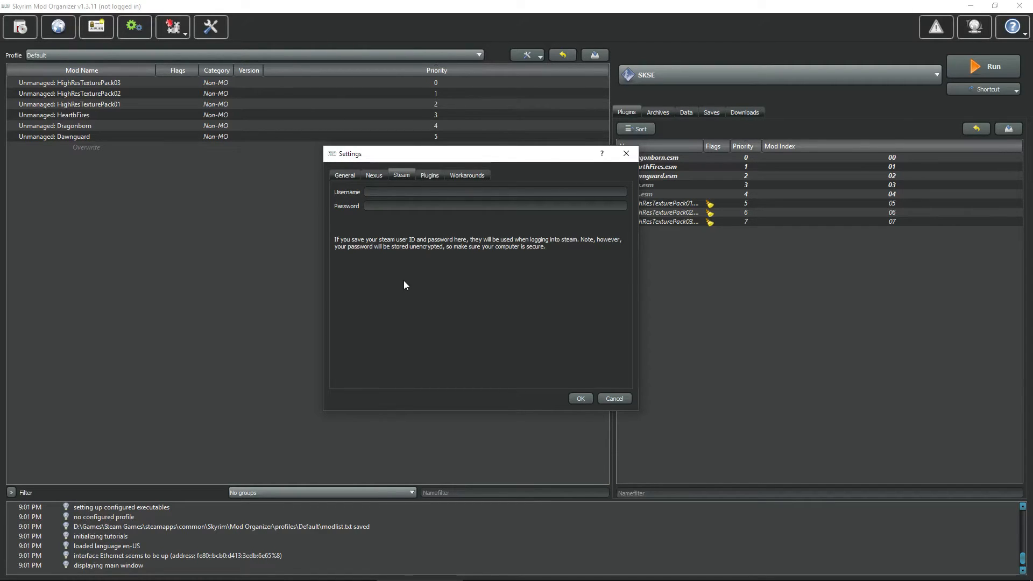
left_click(428, 176)
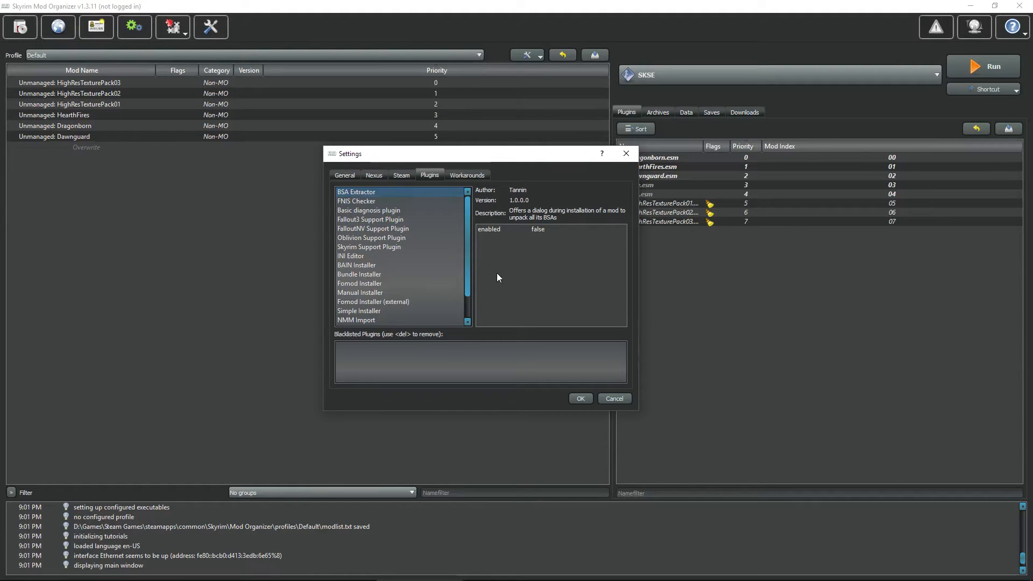
Step: Set the BSA Extractor plugin's enabled value to True
double_click(545, 229)
left_click(566, 229)
left_click(564, 244)
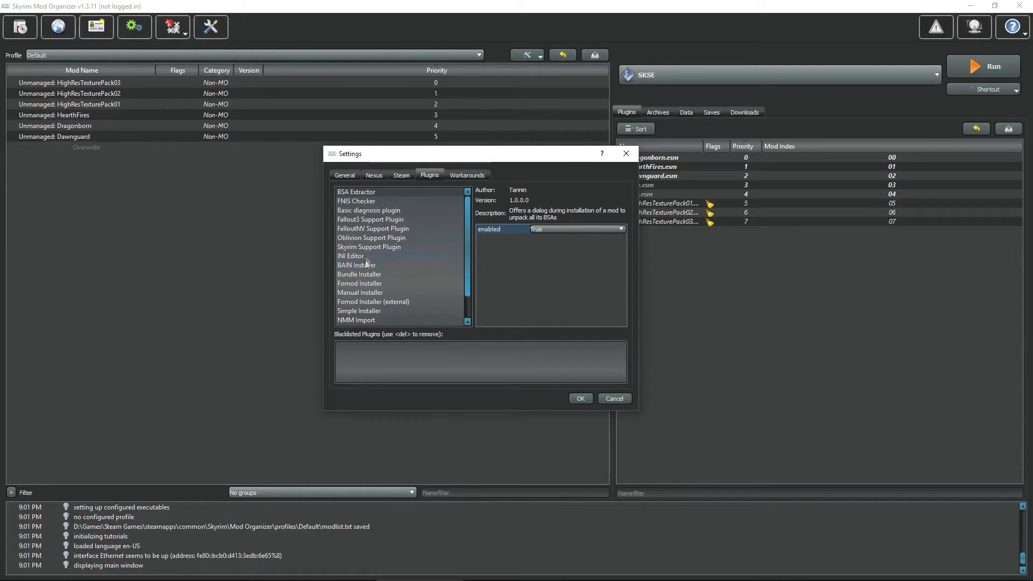
Step: Set the Basic diagnosis plugin's check_modorder to False, then view the Workarounds settings
left_click(366, 210)
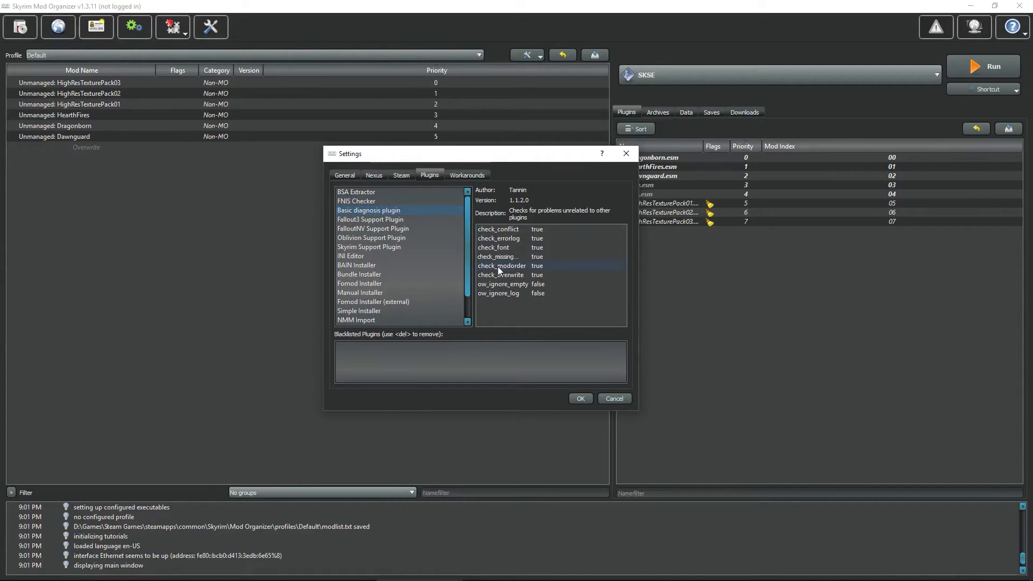
double_click(538, 266)
left_click(622, 265)
left_click(581, 274)
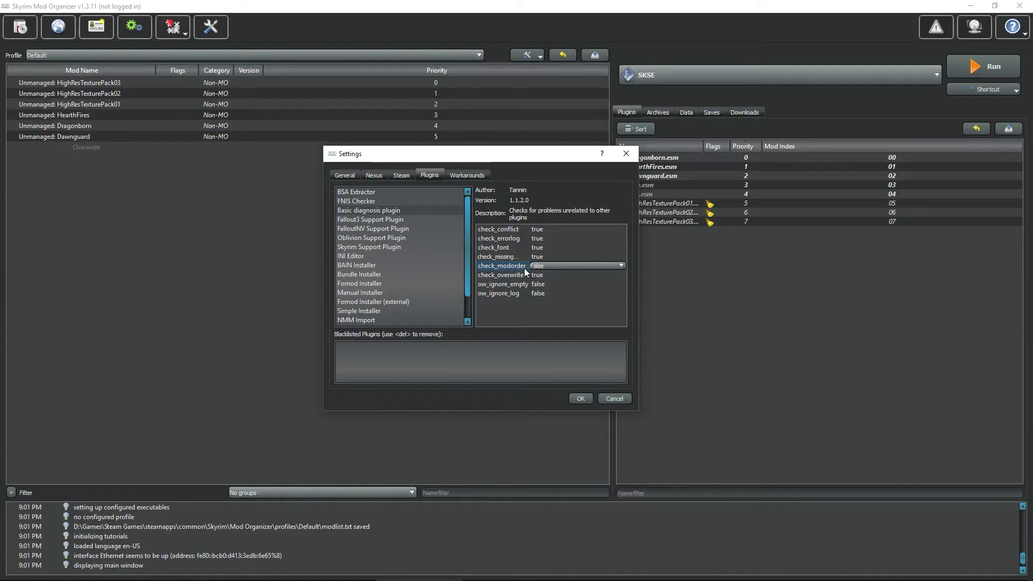
left_click(462, 174)
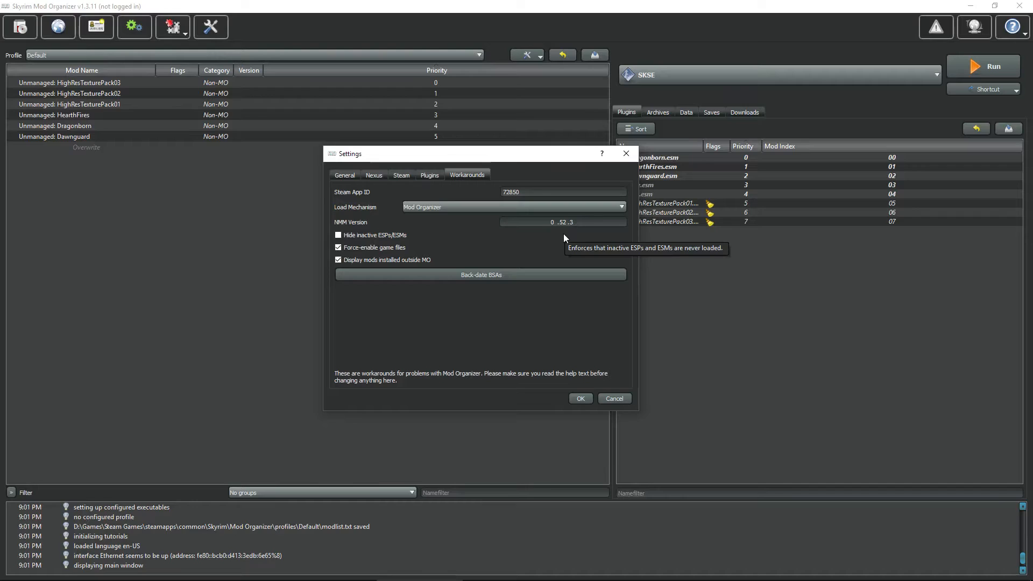
Step: Save the Settings with OK, then open and close the Modify Executables dialog unchanged
left_click(579, 399)
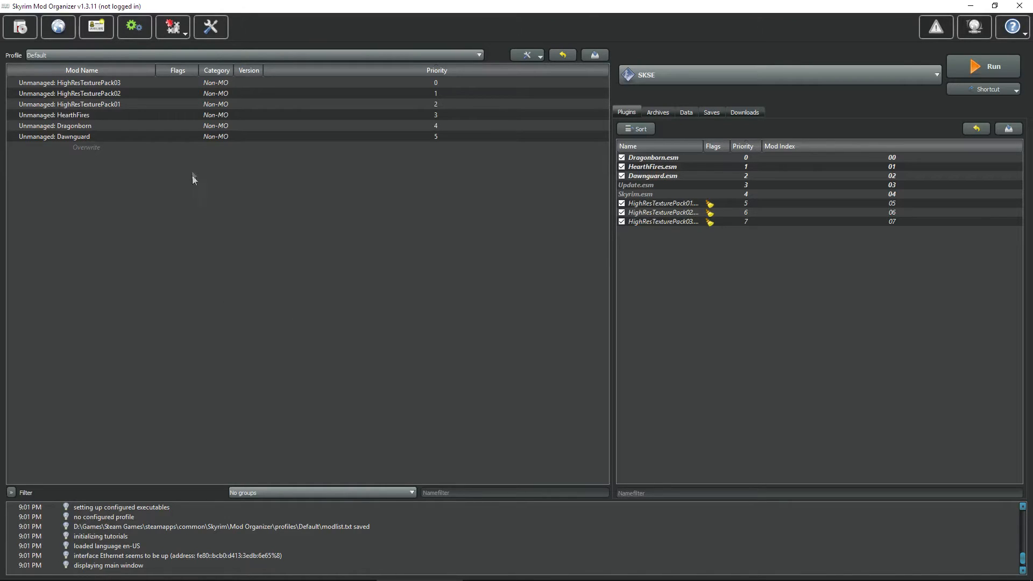
left_click(131, 32)
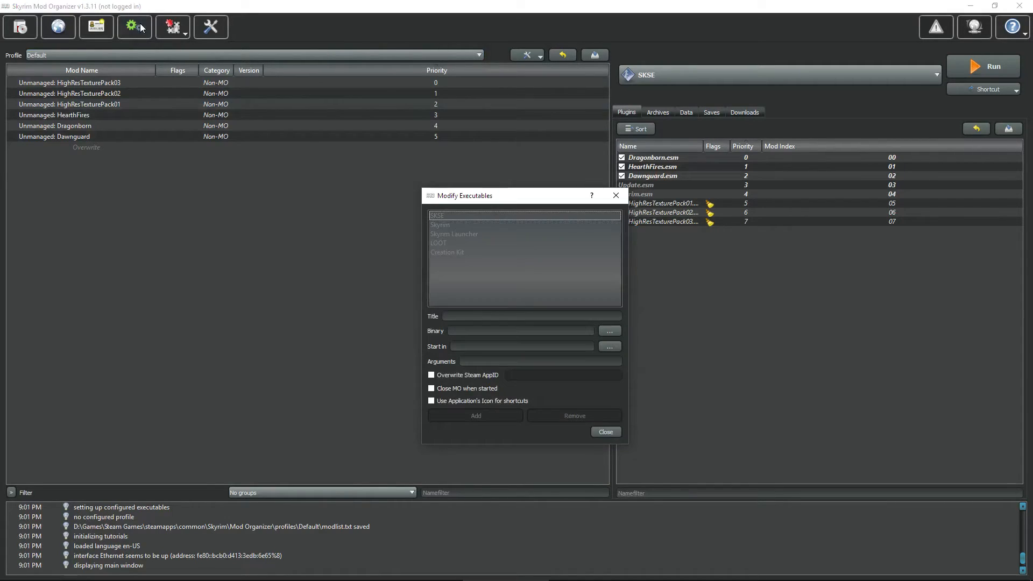
left_click(617, 196)
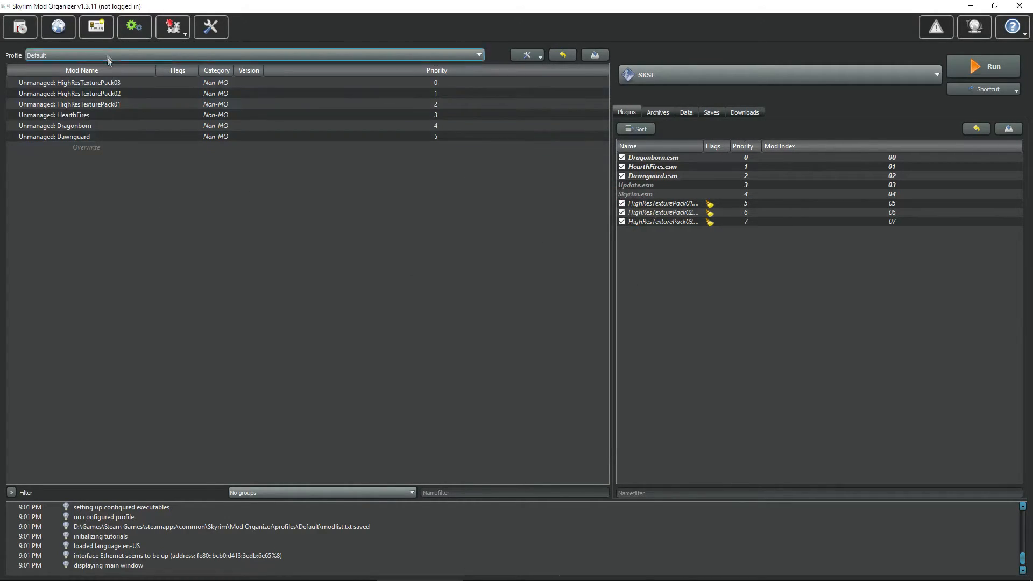
Step: Open the Profiles dialog showing the Default profile and move it aside
left_click(97, 28)
left_click_drag(516, 238, 382, 200)
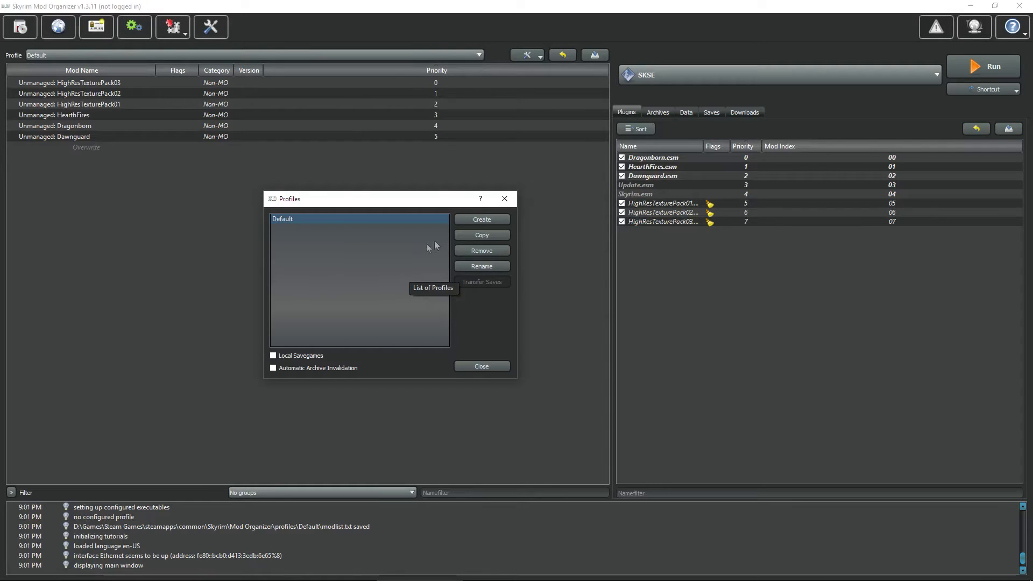
Step: Create a profile named 'Classic Skyrim' and switch to it in the Profile dropdown
left_click(468, 218)
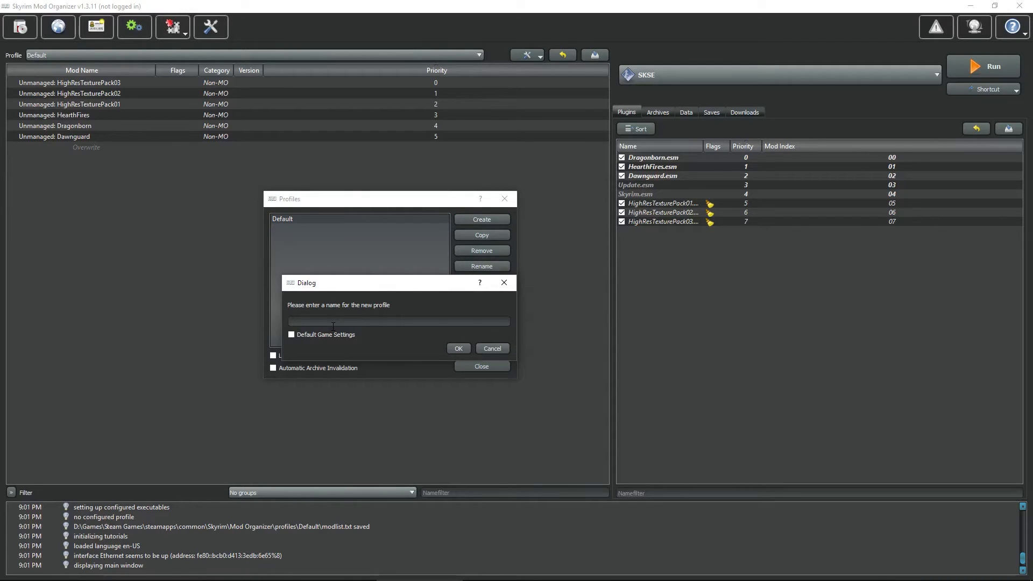
type("Classic Skyrim")
left_click(458, 350)
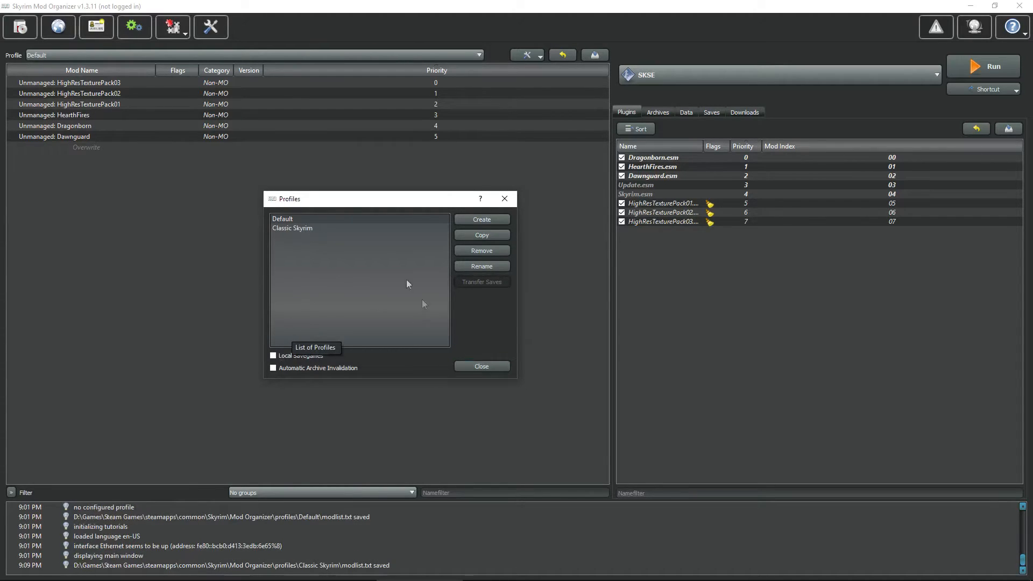
left_click(481, 366)
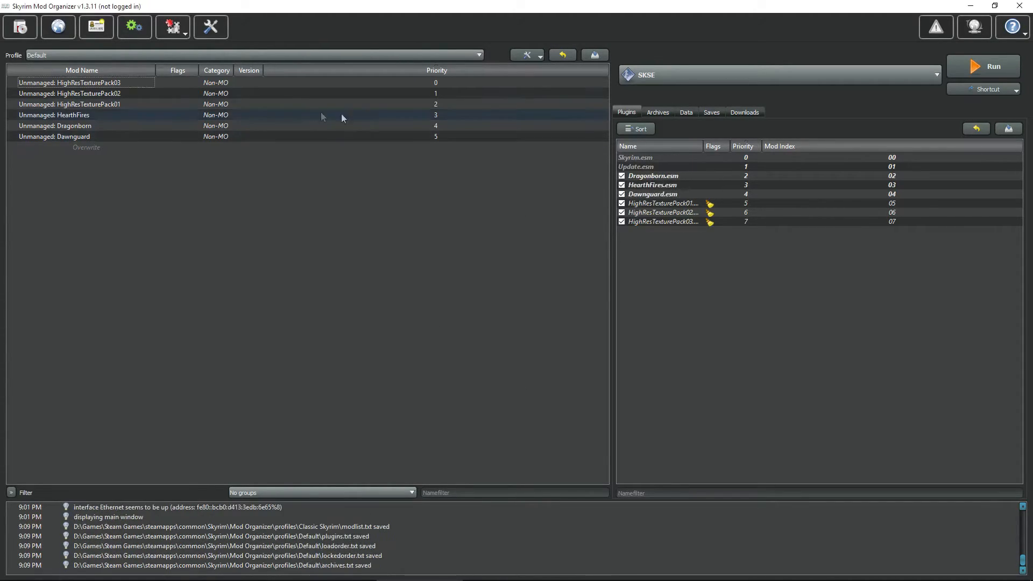
left_click(479, 55)
left_click(72, 72)
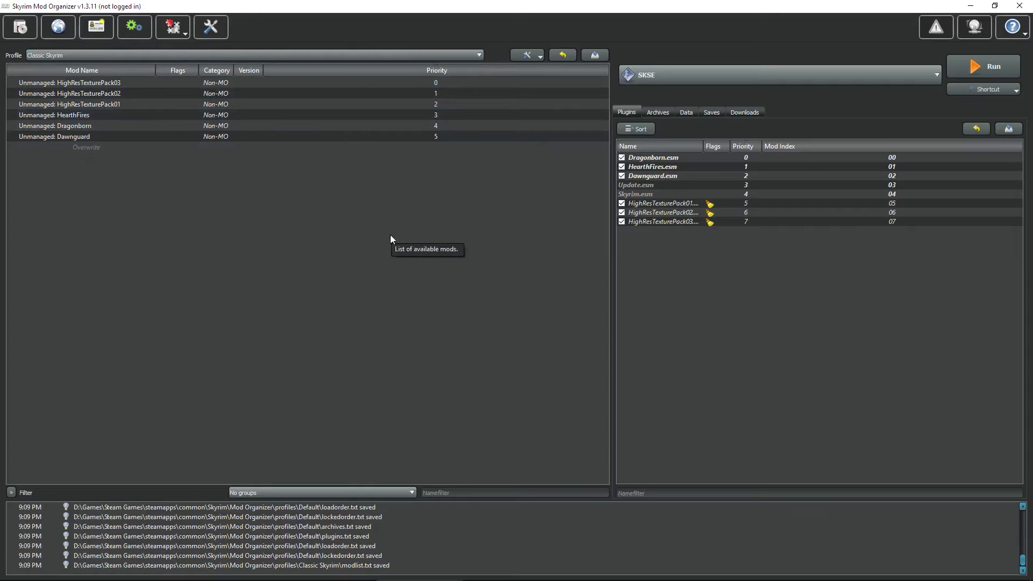
Step: Remove the Default profile in the profile manager
left_click(98, 33)
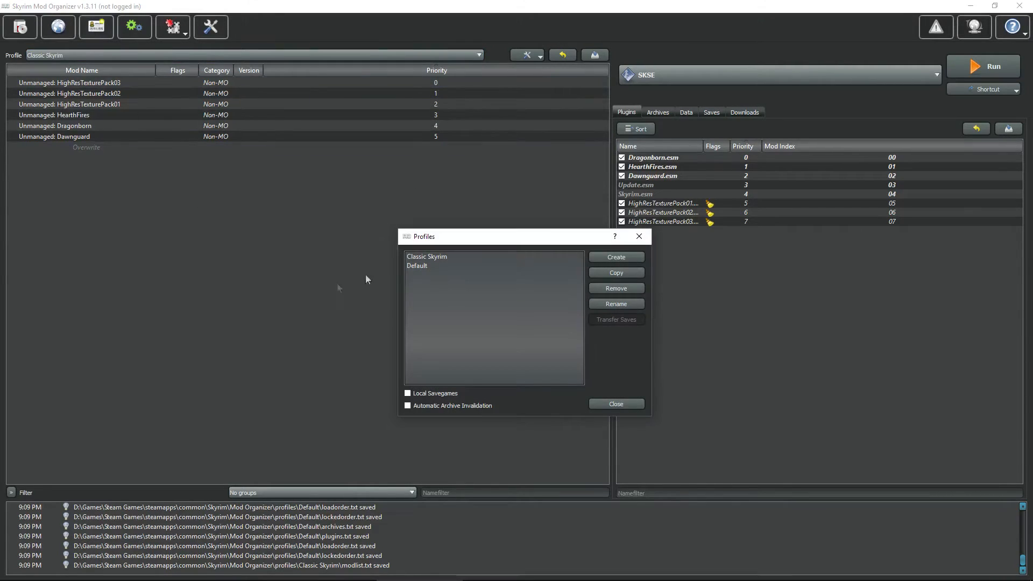
left_click(617, 287)
left_click(605, 300)
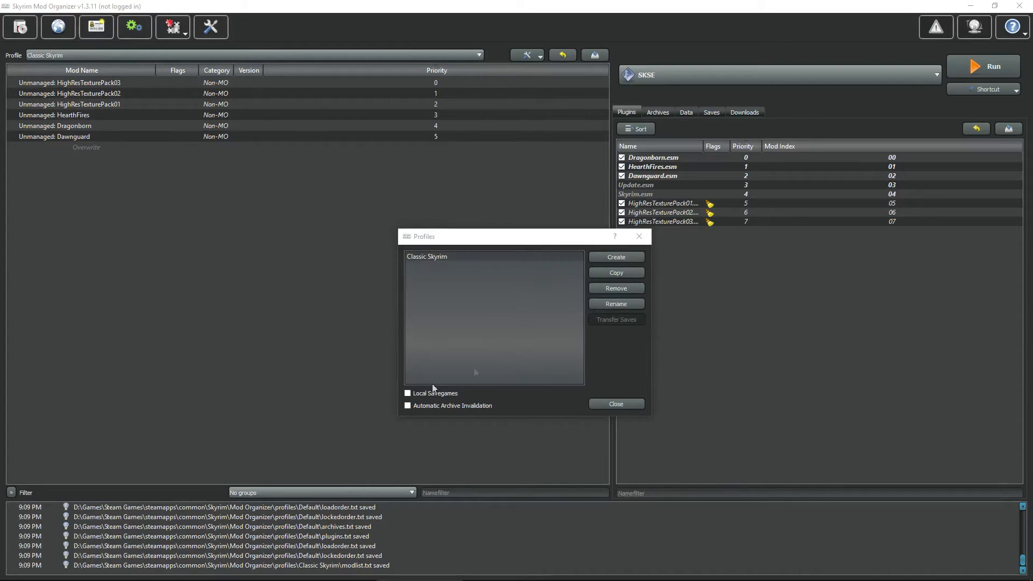
left_click(616, 404)
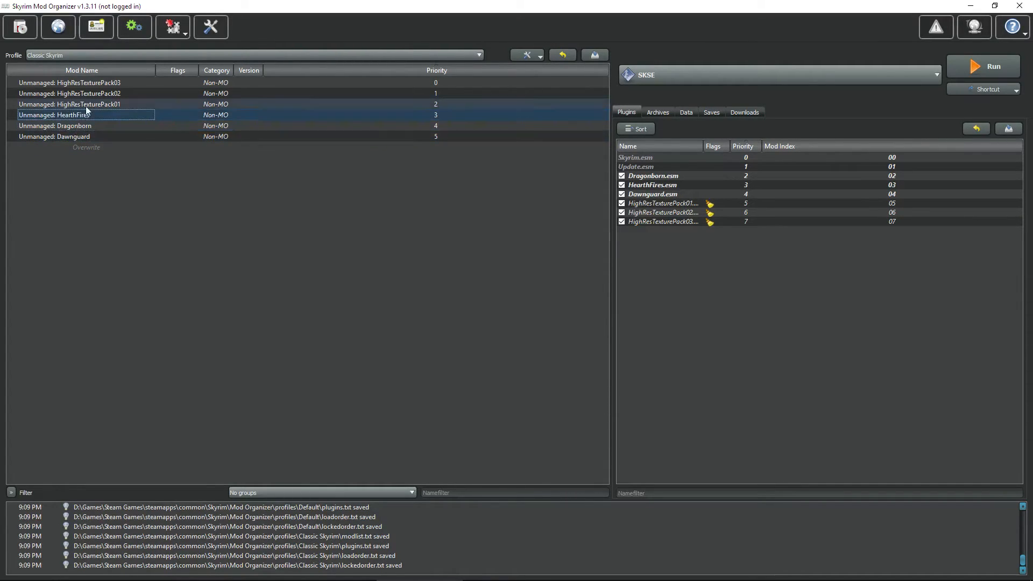
Step: Drag Dawnguard to the top, HearthFires below it, and Dragonborn to priority 2
left_click(98, 83)
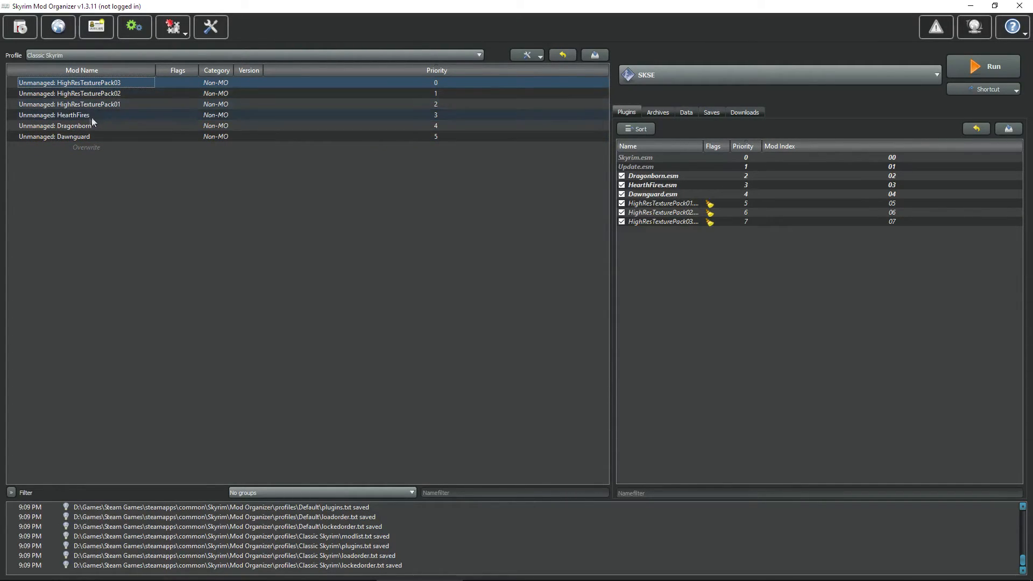
left_click(77, 138)
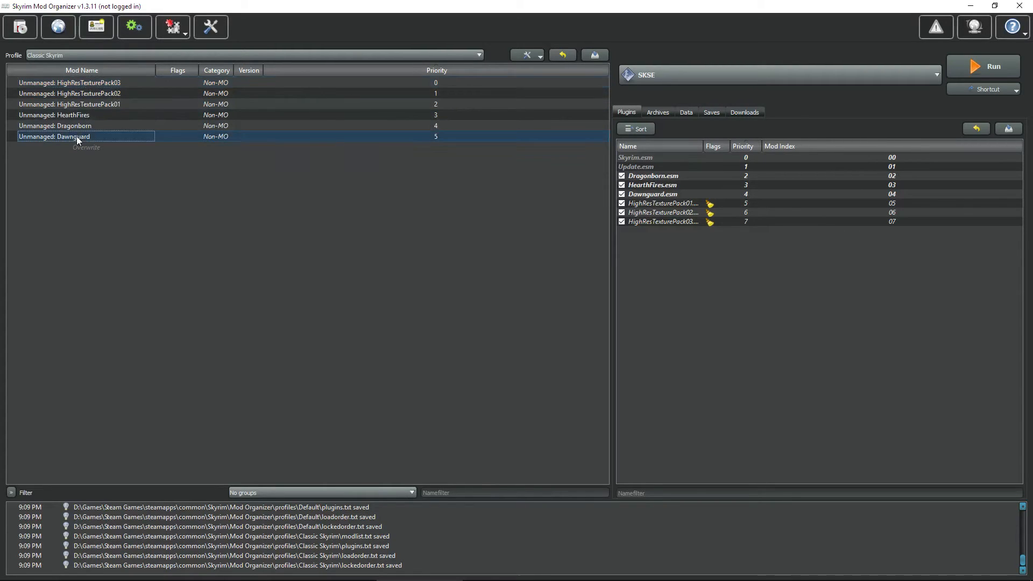
left_click_drag(77, 135, 78, 79)
left_click_drag(83, 125, 82, 89)
left_click_drag(80, 136, 105, 120)
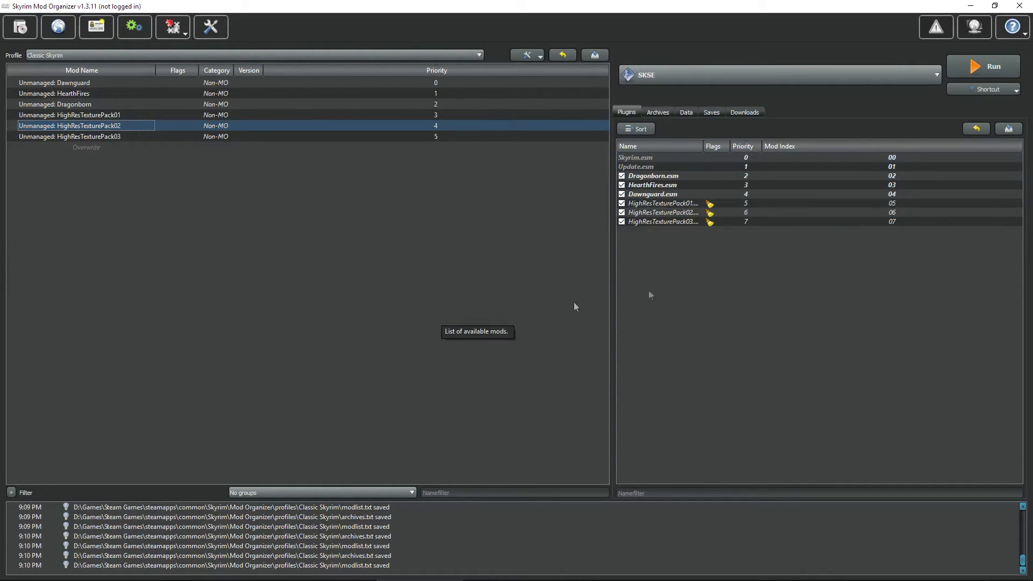
Step: Add a LOOT shortcut to the toolbar, leaving SKSE as the selected executable
left_click(937, 78)
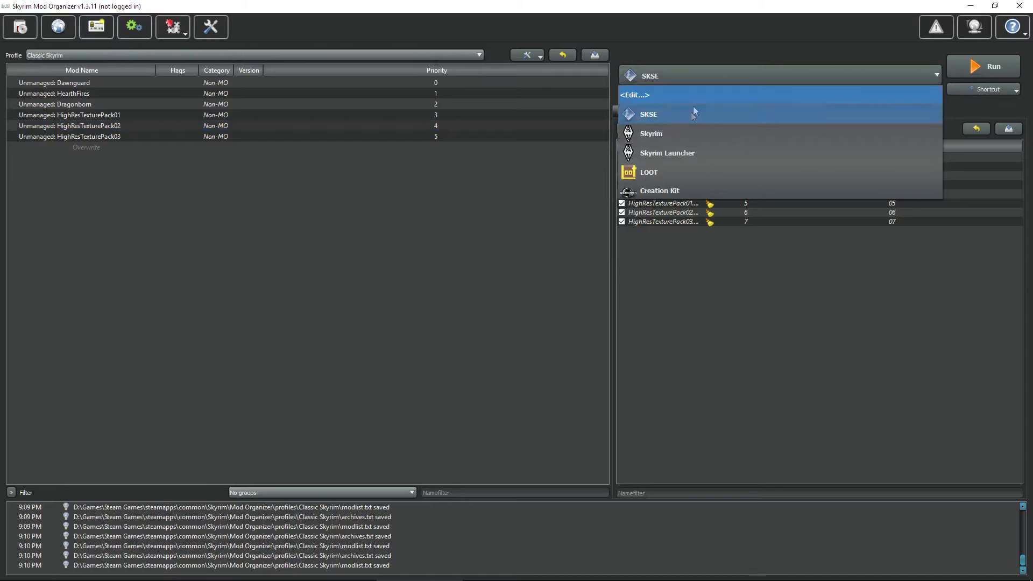
left_click(680, 176)
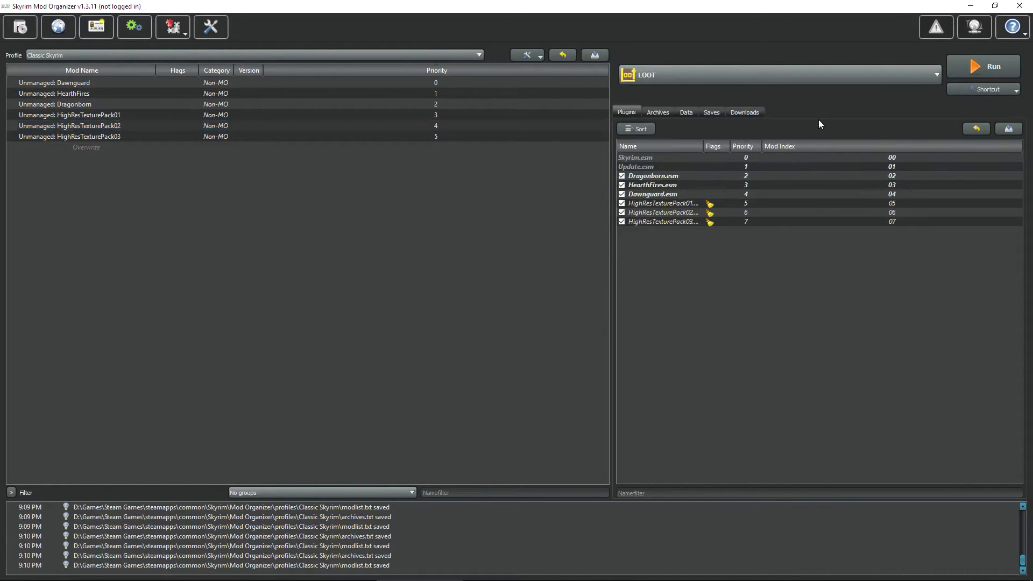
left_click(1017, 91)
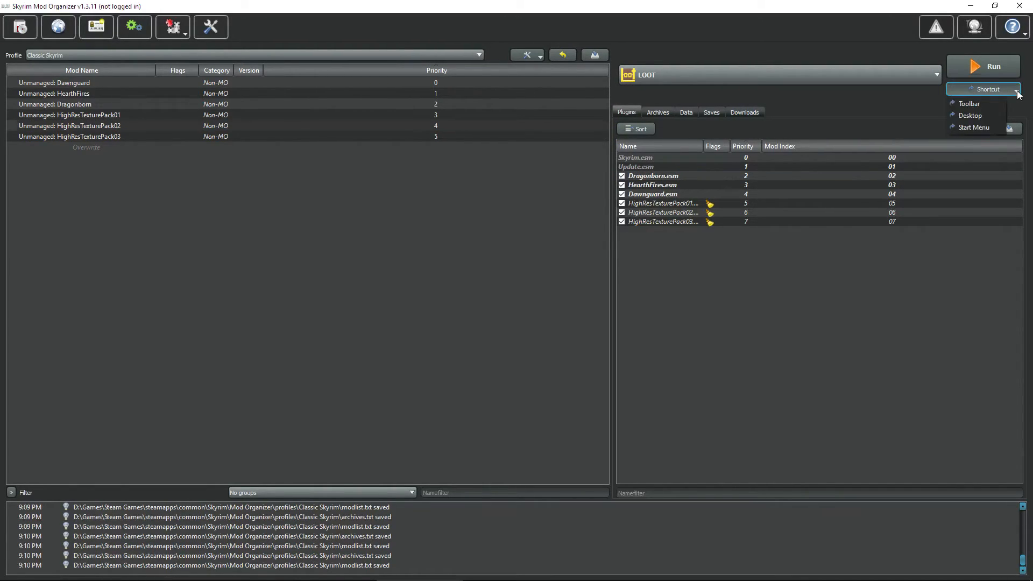
left_click(965, 107)
left_click(900, 82)
left_click(883, 114)
left_click(823, 79)
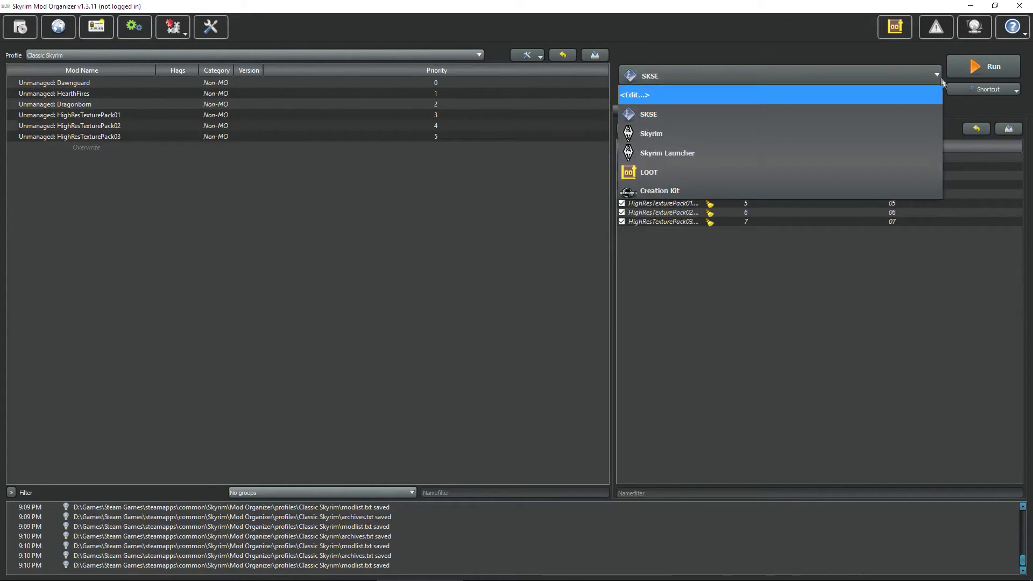
left_click(771, 69)
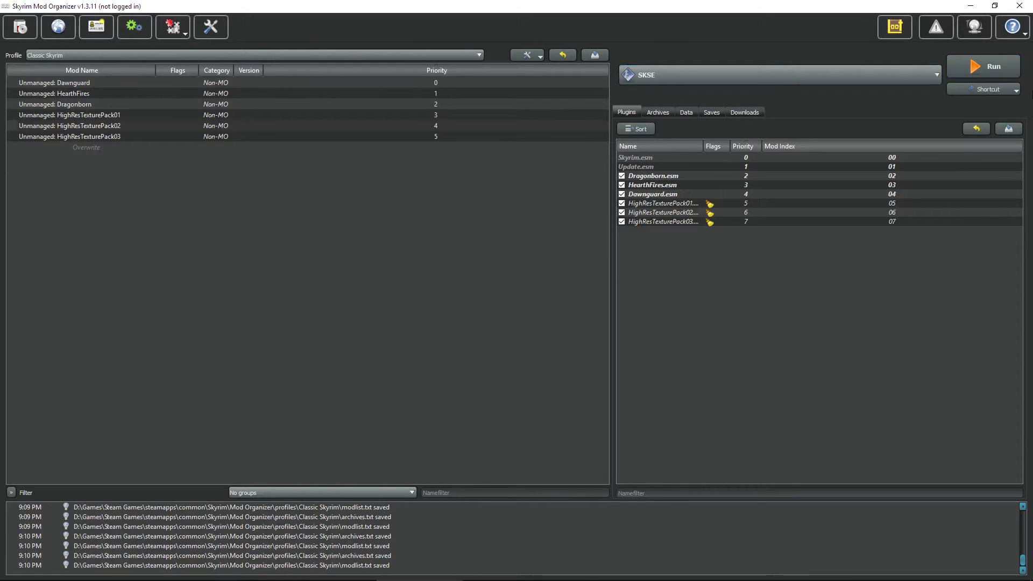
Step: Recheck LOOT's shortcut options, reselect SKSE, then launch LOOT from its new toolbar icon
left_click(1017, 91)
left_click(866, 102)
left_click(935, 75)
left_click(709, 170)
left_click(1016, 89)
left_click(871, 111)
left_click(914, 75)
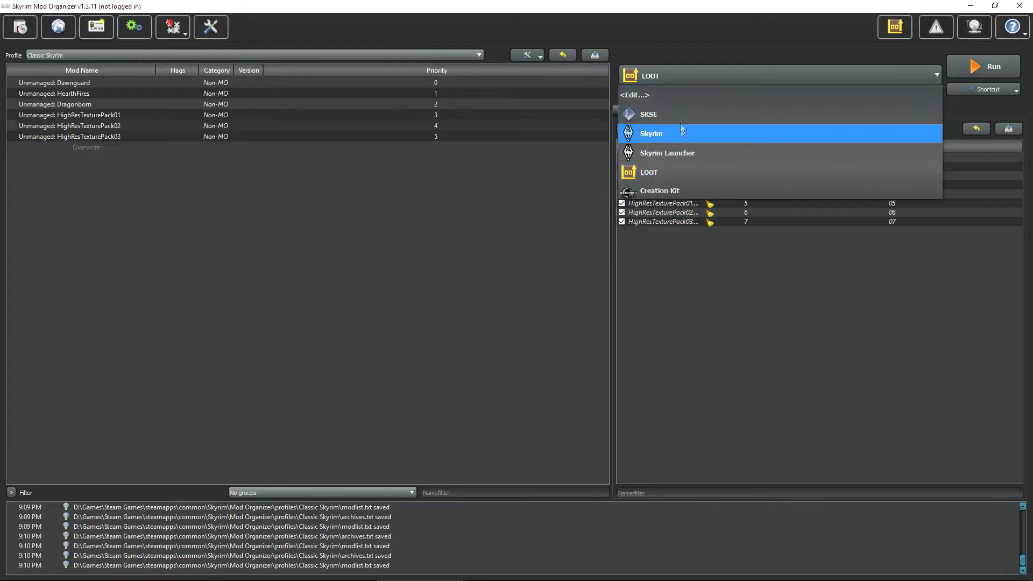
left_click(699, 114)
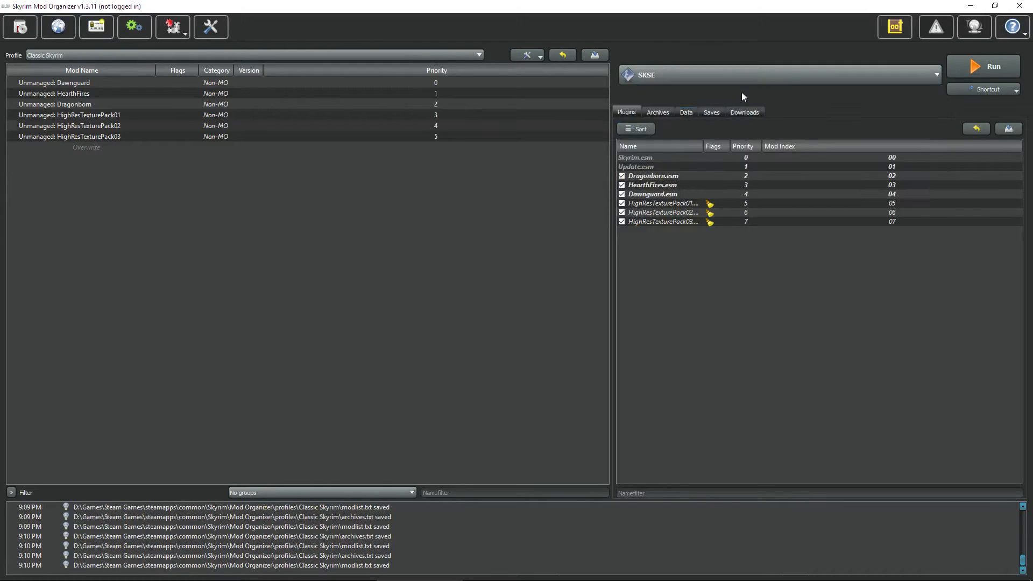
left_click(896, 26)
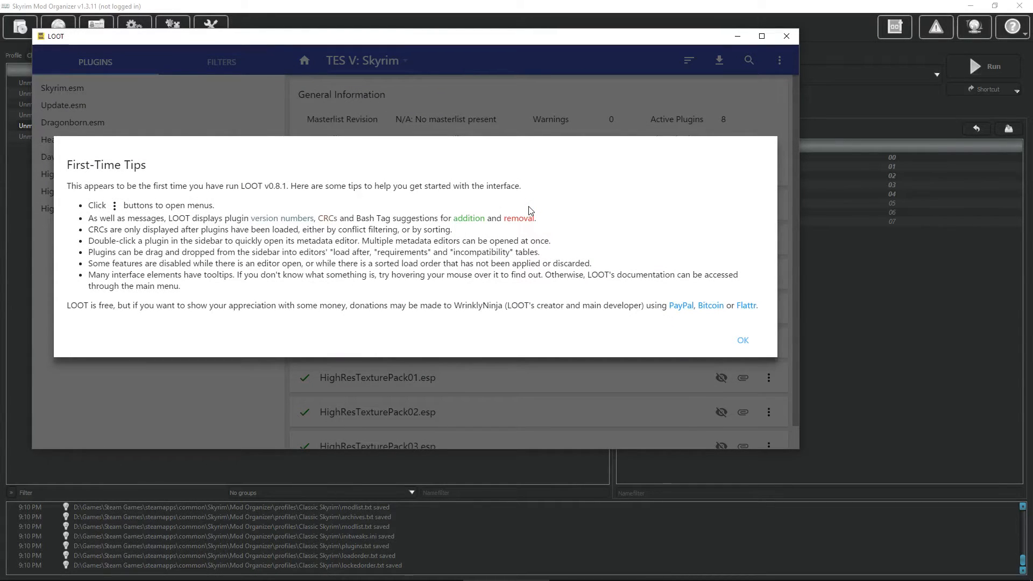
Step: Dismiss LOOT's First-Time Tips, shift the window right, and update the masterlist
left_click(741, 342)
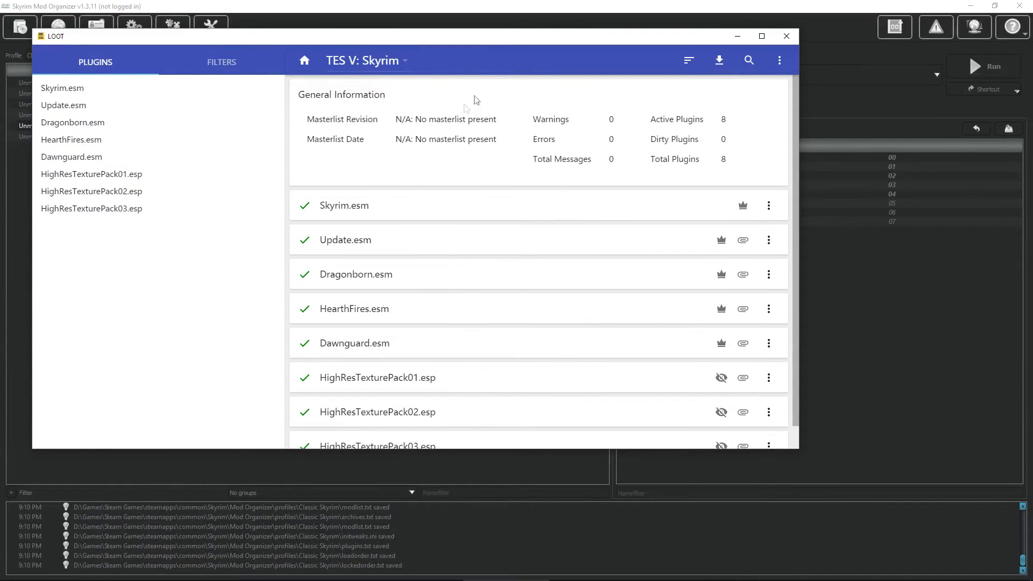
left_click_drag(544, 40, 589, 34)
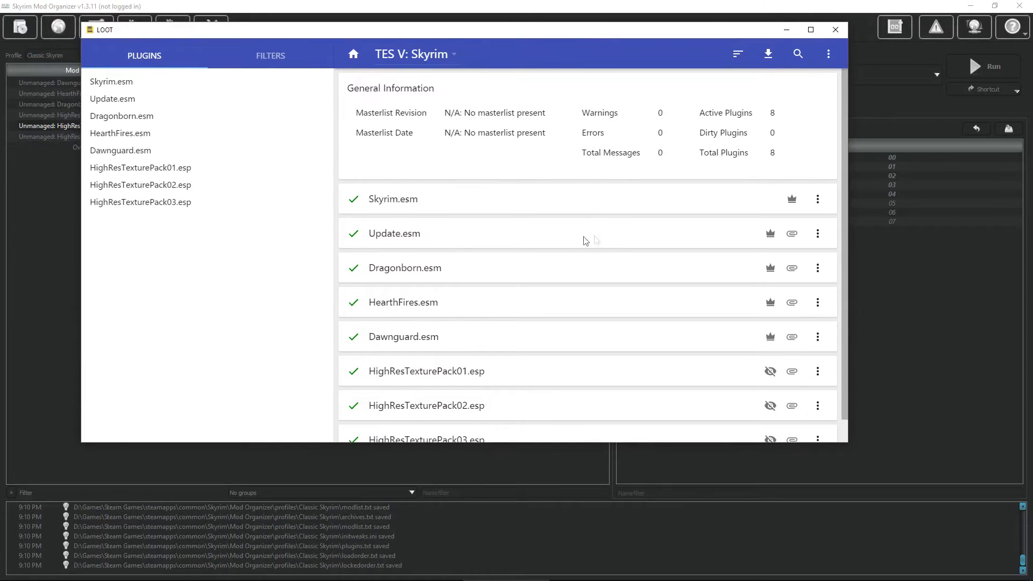
scroll(427, 227, "down", 1)
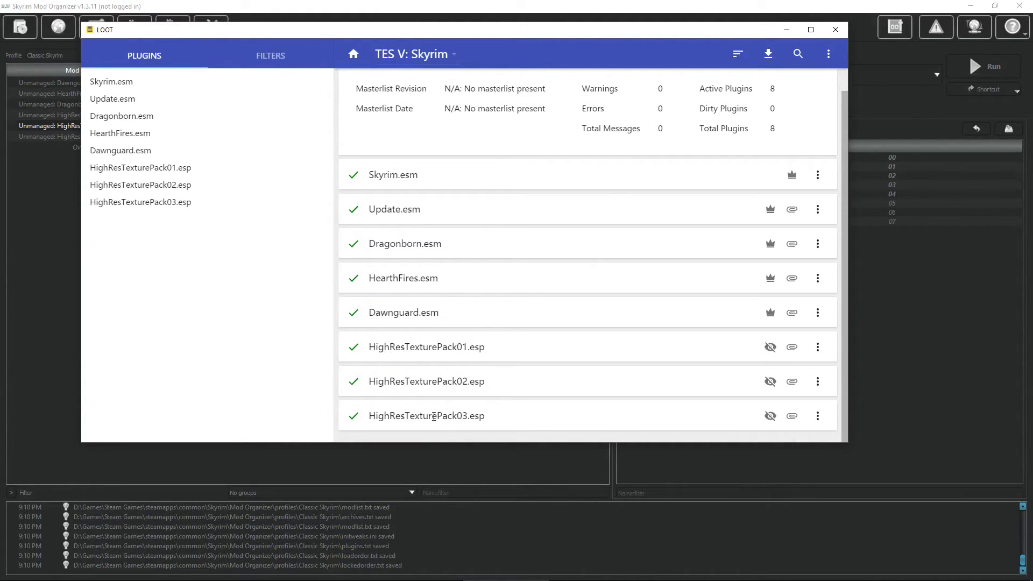
scroll(431, 379, "up", 1)
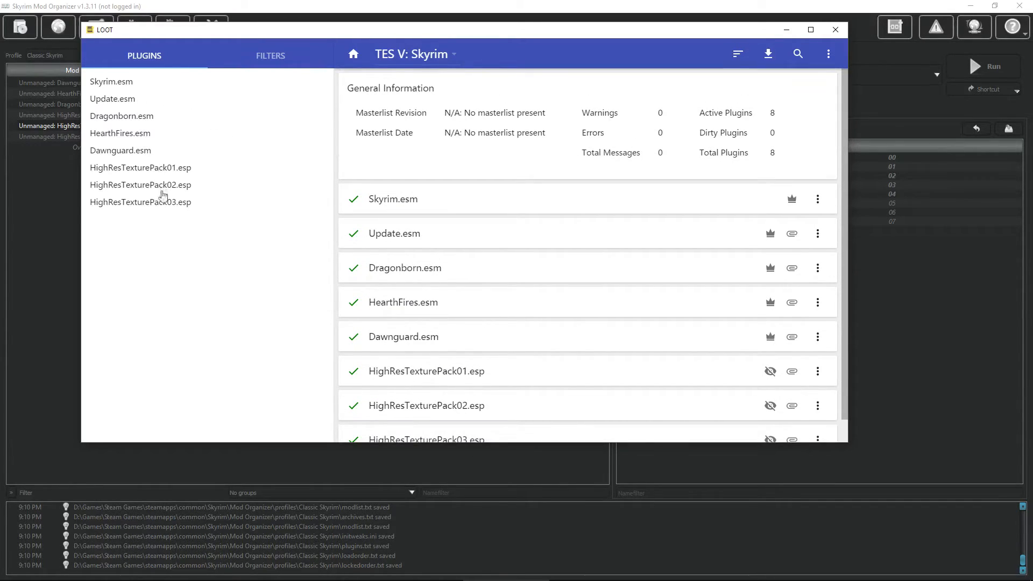
left_click(770, 56)
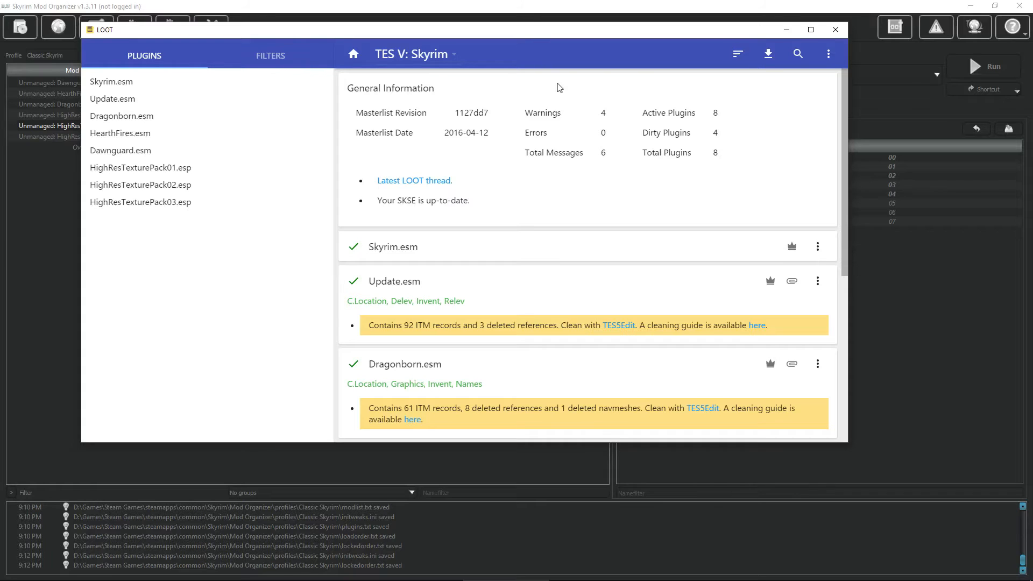
Step: Highlight the cleaning warnings for Update.esm, Dragonborn.esm and Dawnguard.esm in the report
scroll(568, 237, "down", 1)
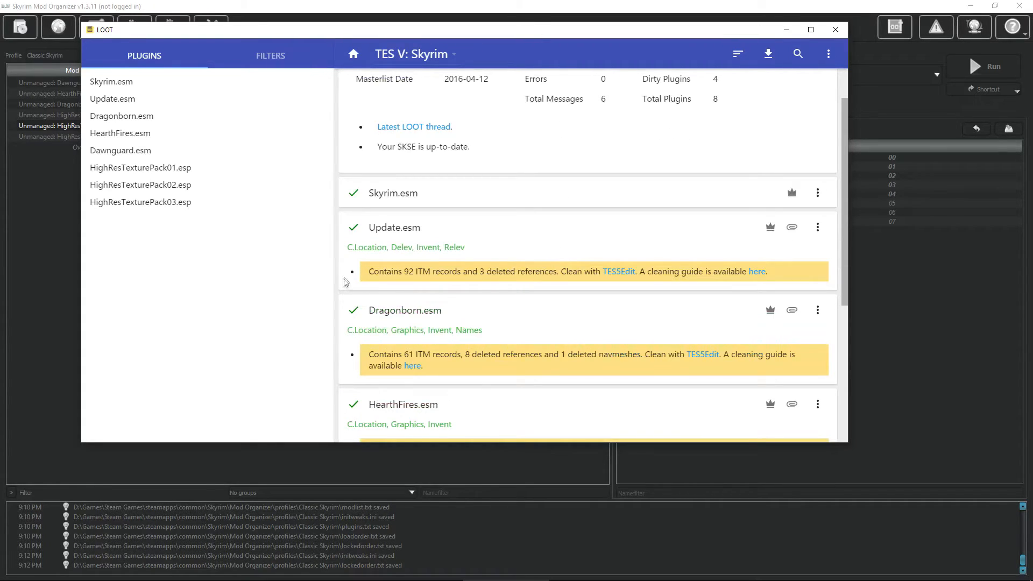
left_click_drag(368, 271, 783, 265)
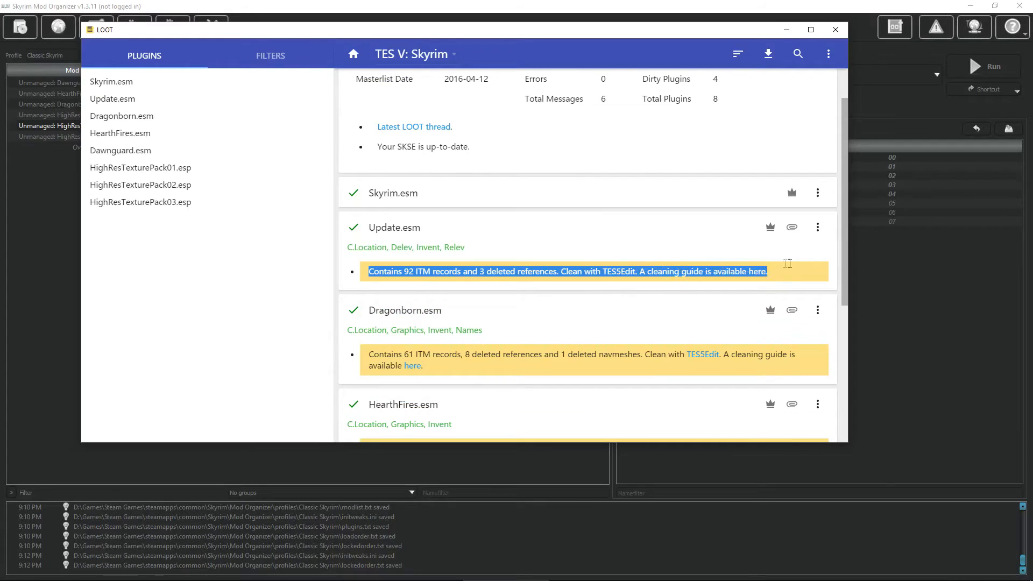
left_click(371, 357)
left_click_drag(371, 357, 450, 365)
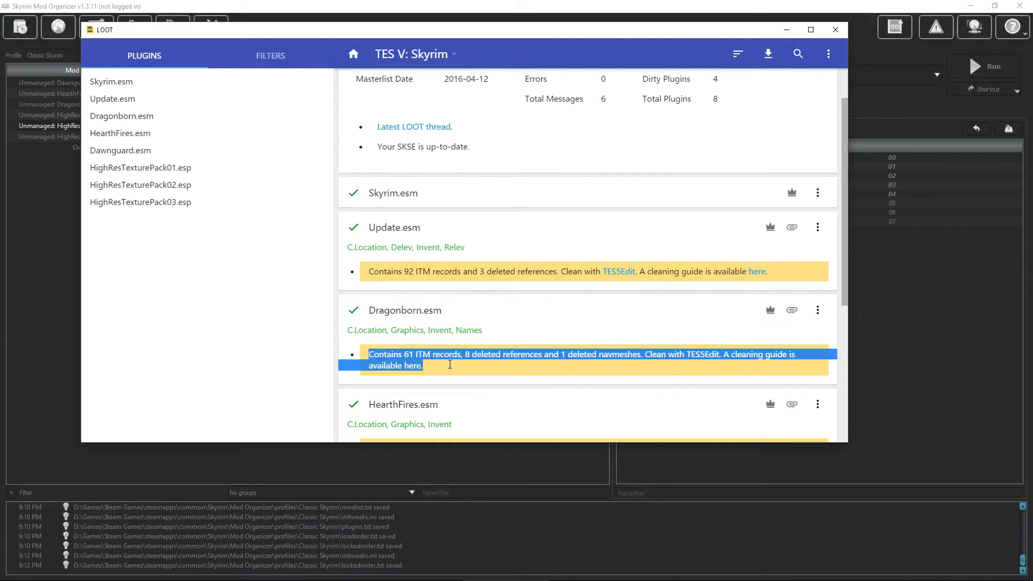
scroll(533, 341, "down", 5)
left_click_drag(369, 202, 439, 215)
left_click_drag(424, 310, 369, 297)
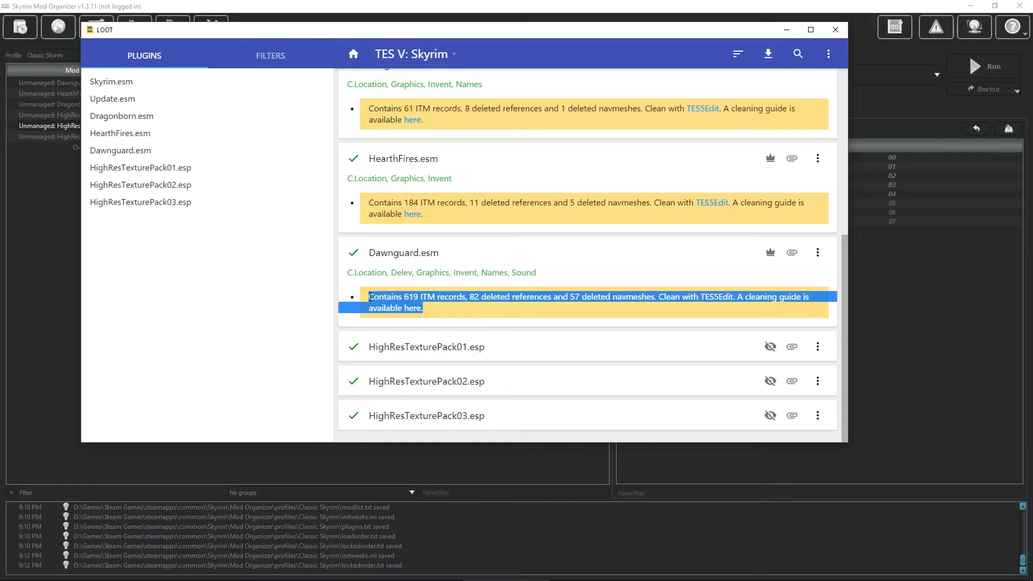
scroll(519, 340, "up", 8)
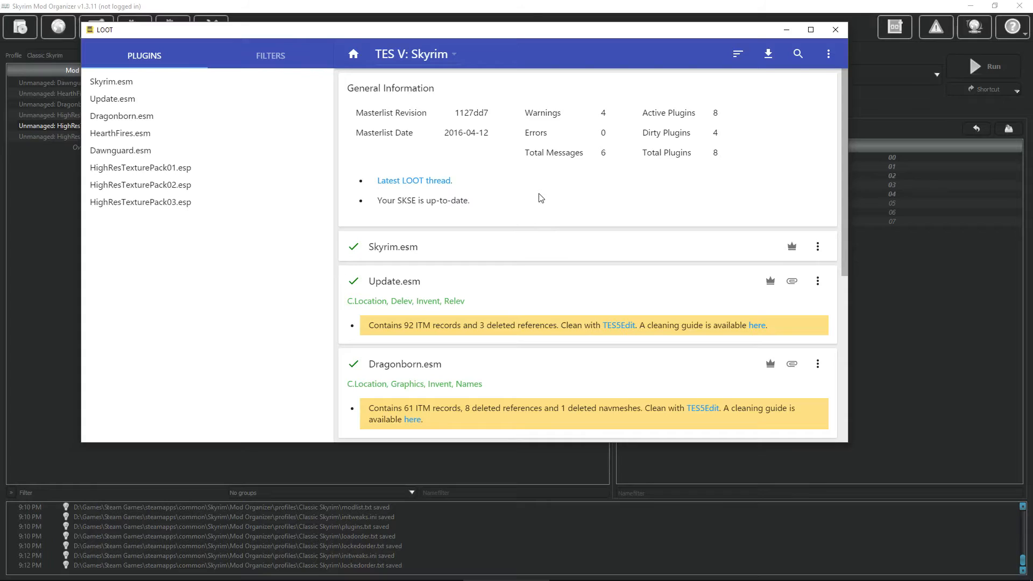
Step: Sort the plugin load order in LOOT and accept the result
left_click(738, 55)
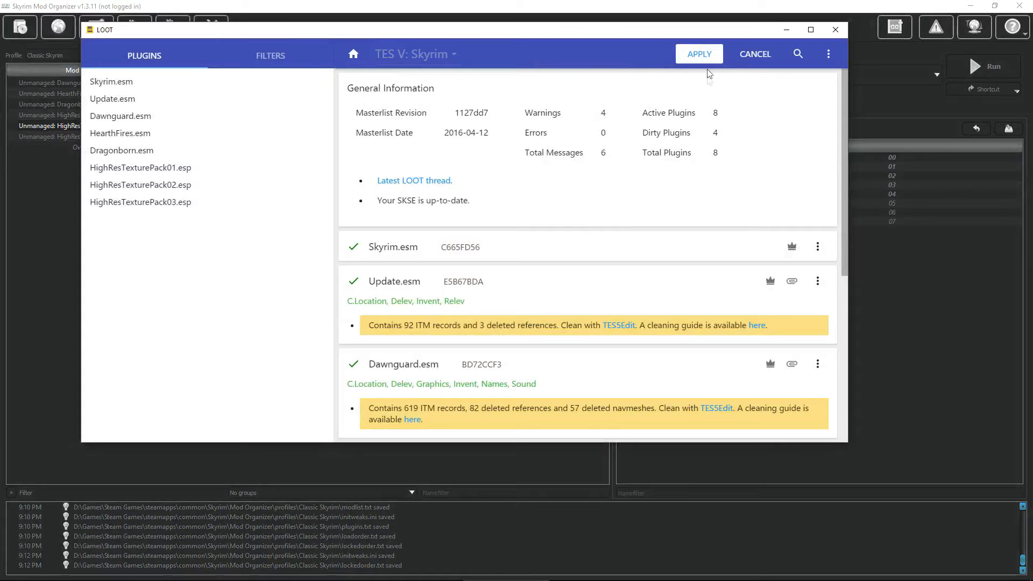
left_click(702, 57)
scroll(646, 231, "down", 5)
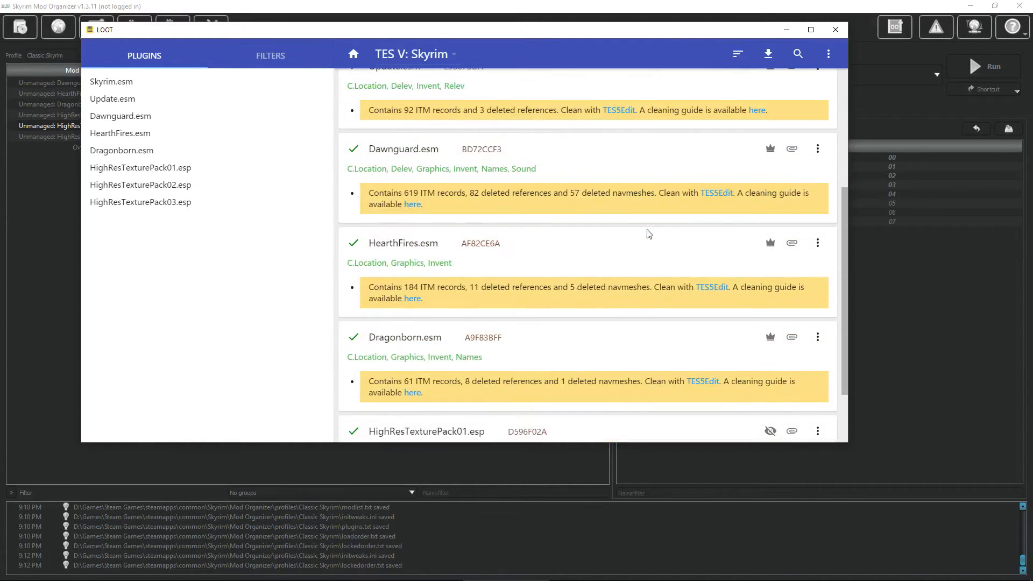
scroll(563, 291, "up", 2)
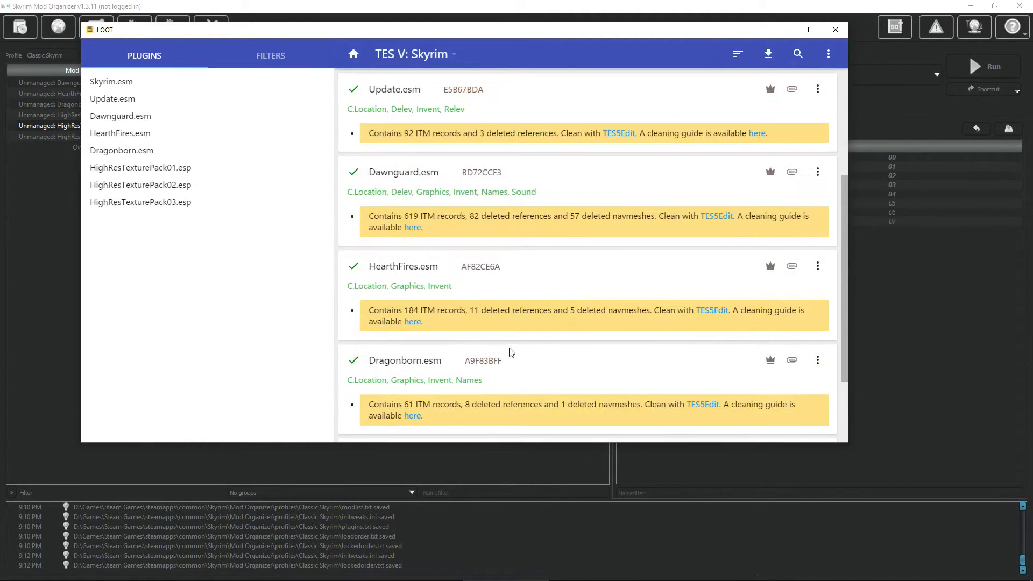
Step: Scroll through the plugin cards, then close LOOT to return to Mod Organizer
scroll(473, 334, "down", 2)
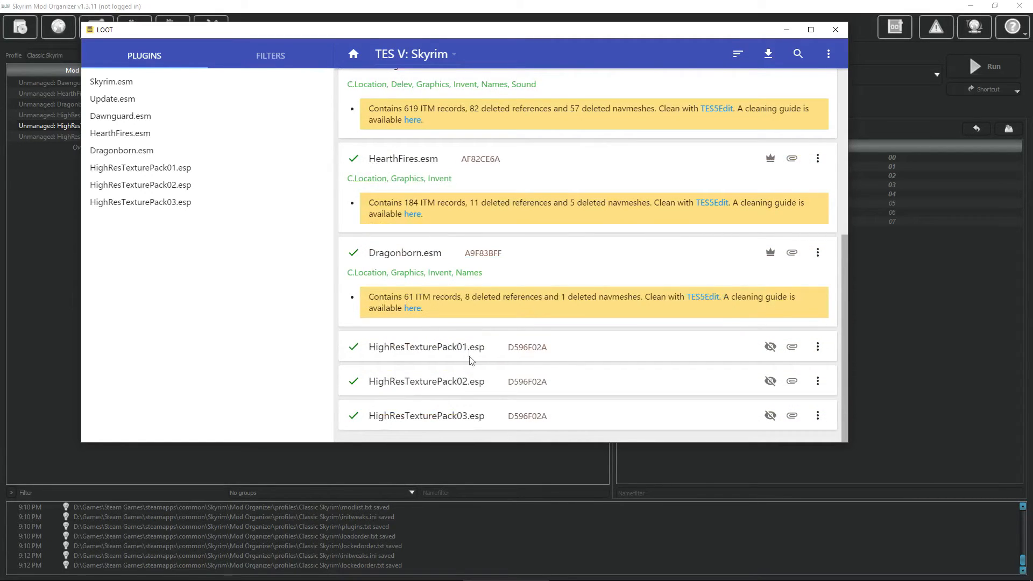
scroll(602, 323, "up", 5)
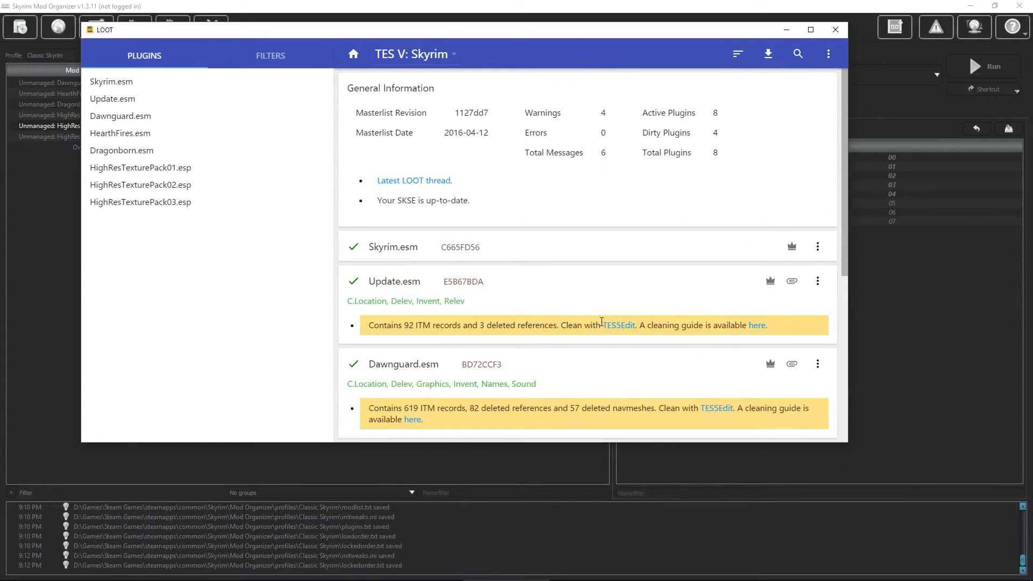
scroll(602, 248, "down", 5)
scroll(601, 248, "up", 5)
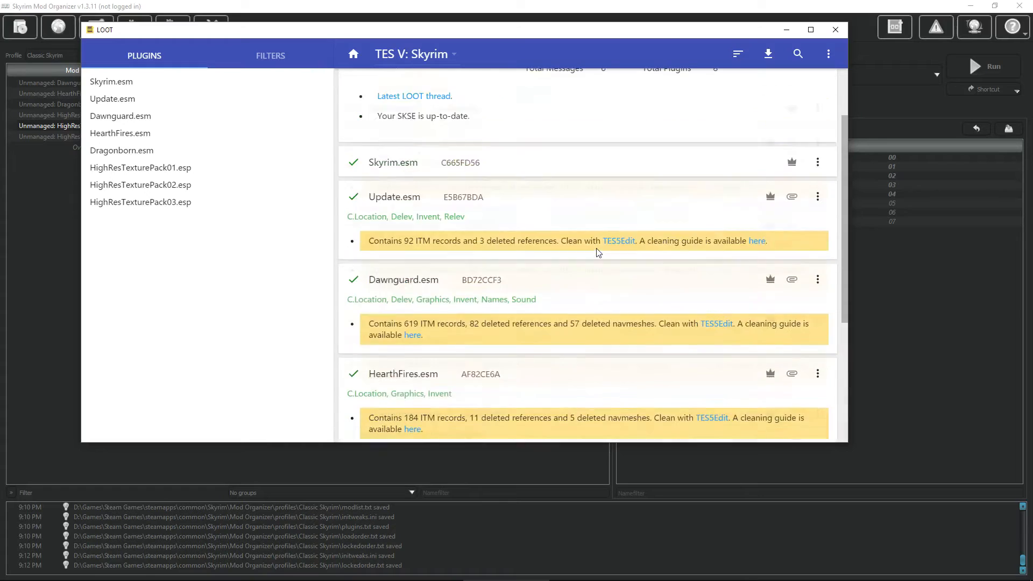
left_click(836, 31)
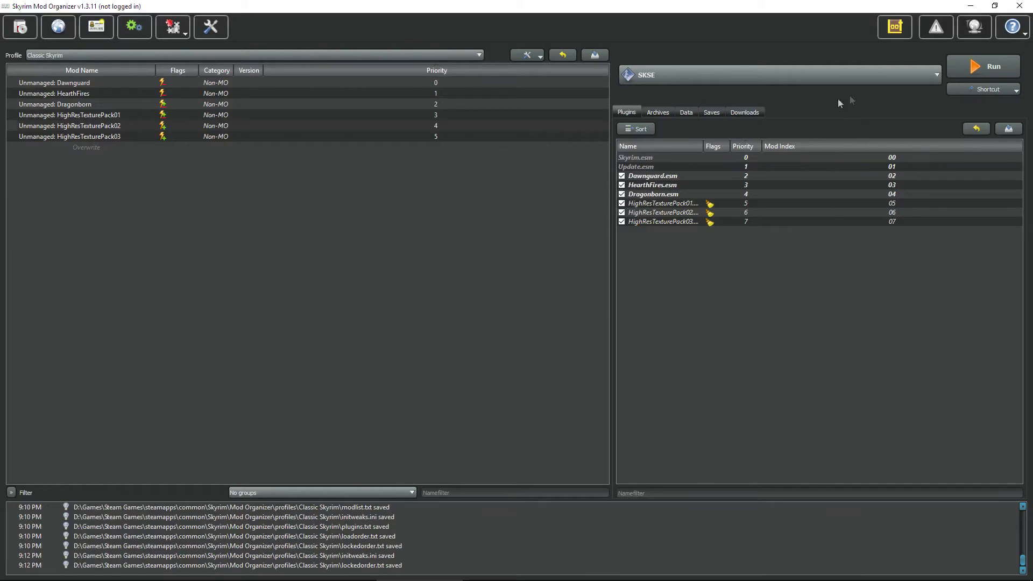
Step: Register TES5Edit.exe from Skyrim's TES5Edit folder as a new executable
left_click(894, 78)
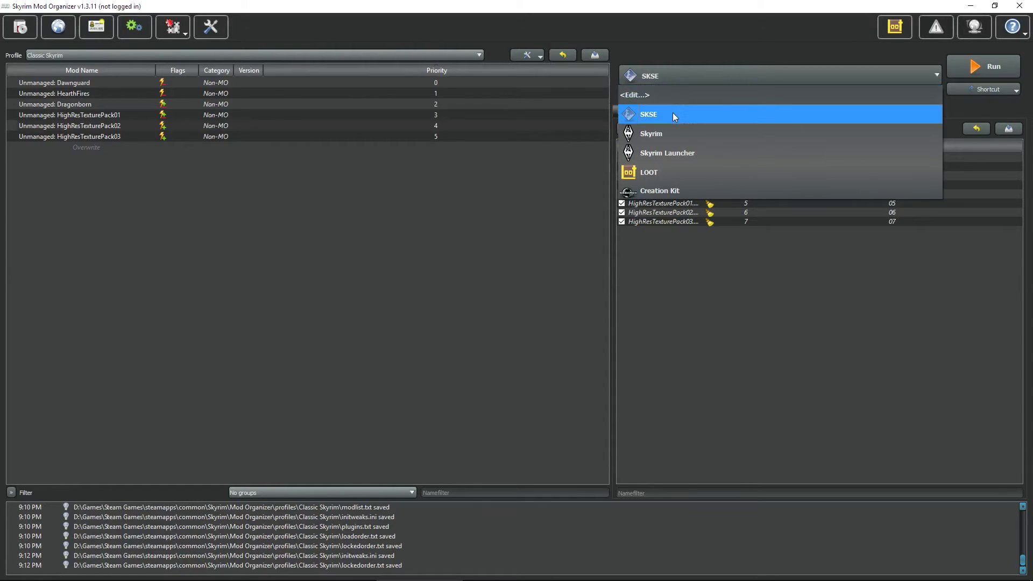
left_click(576, 150)
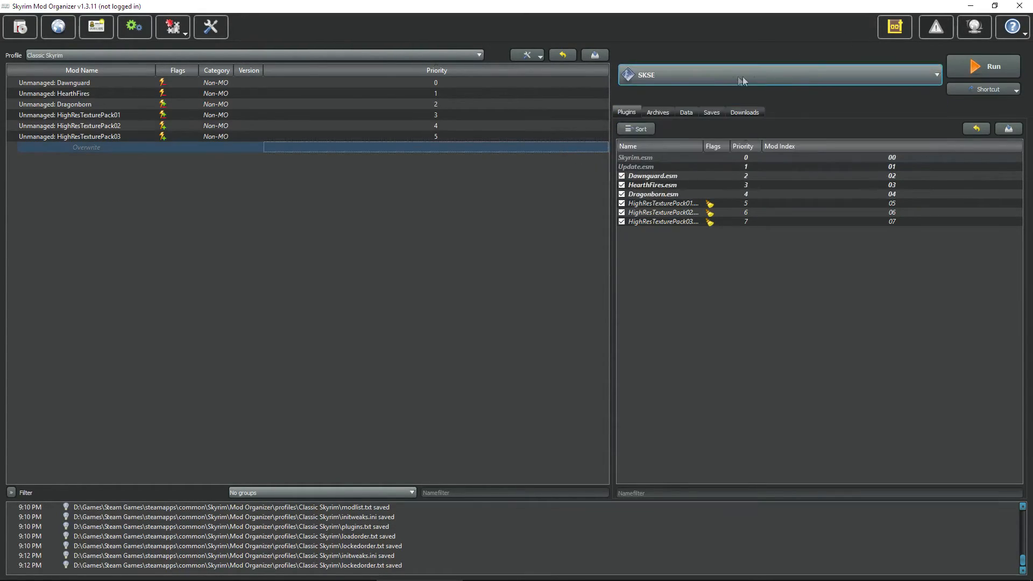
left_click(724, 80)
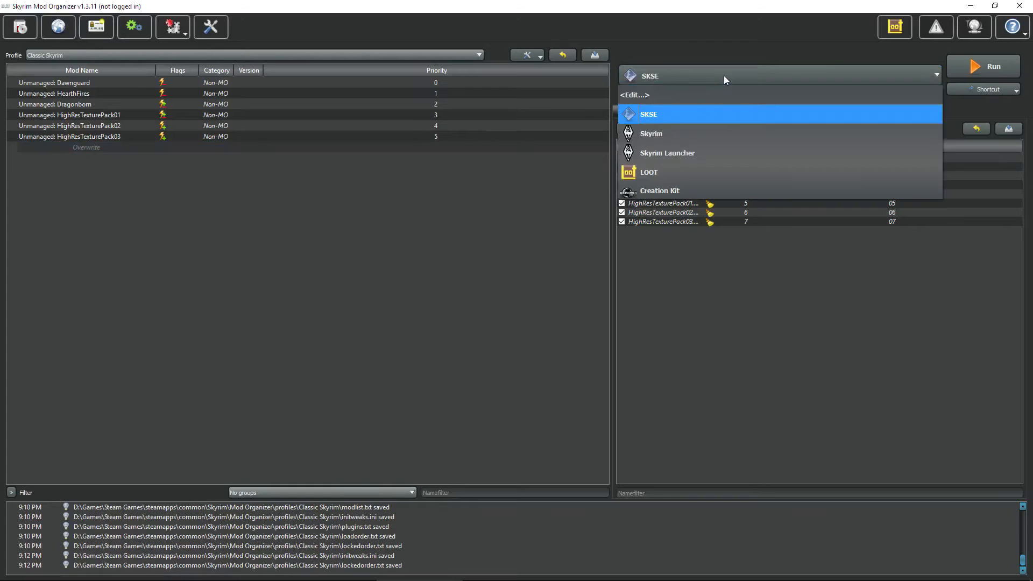
left_click(640, 94)
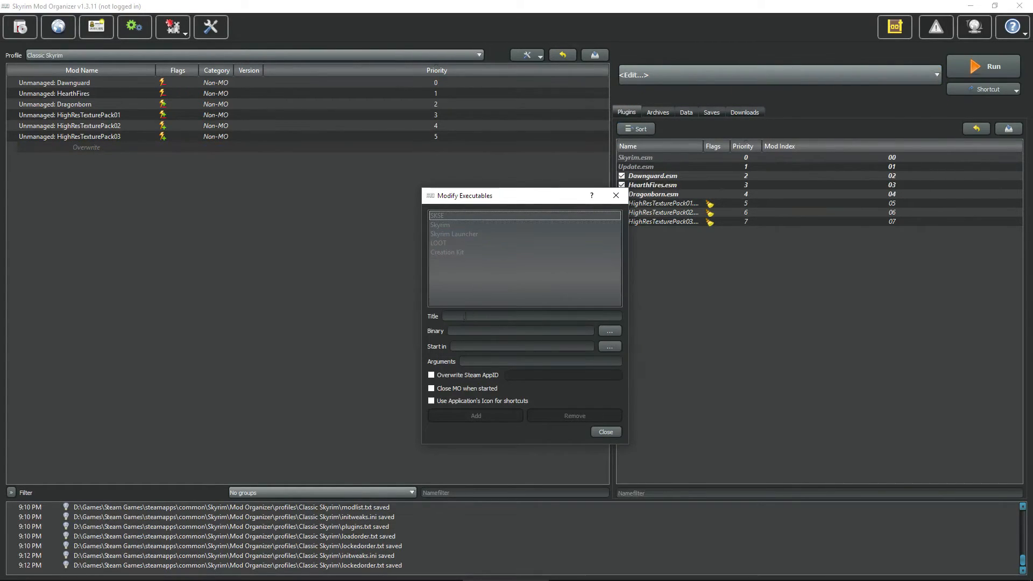
left_click(611, 332)
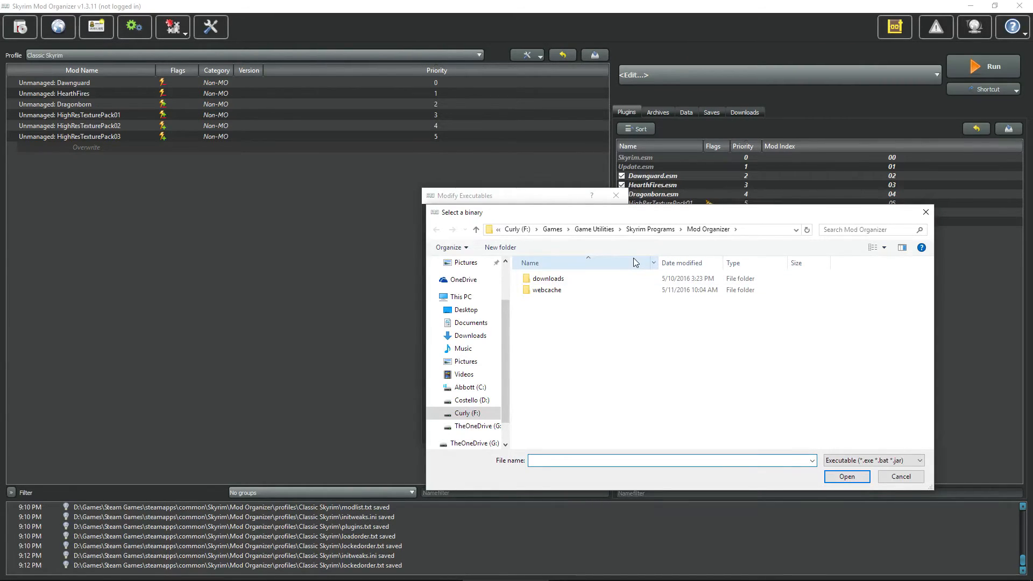
left_click(650, 229)
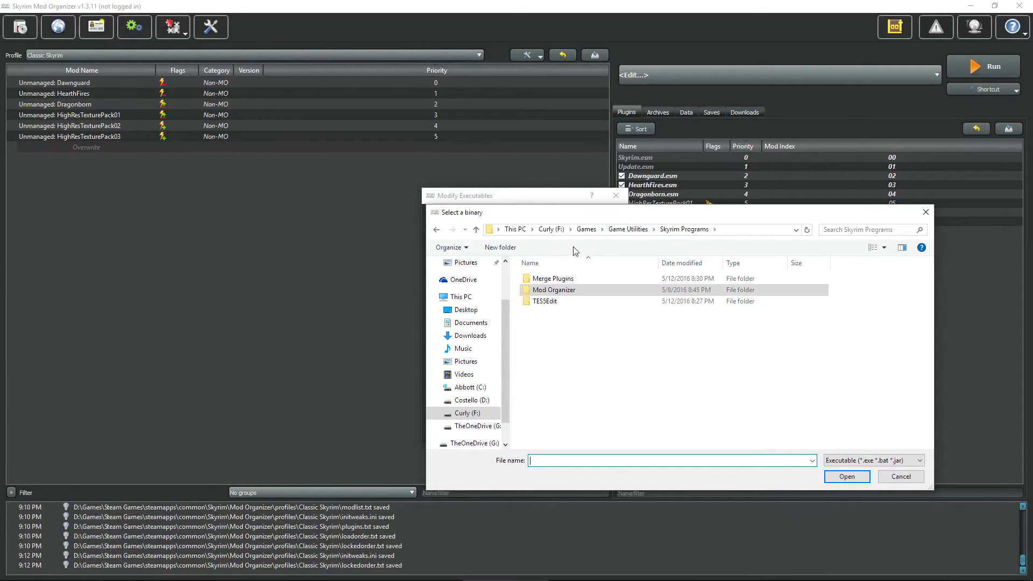
double_click(549, 302)
left_click(548, 290)
left_click(846, 476)
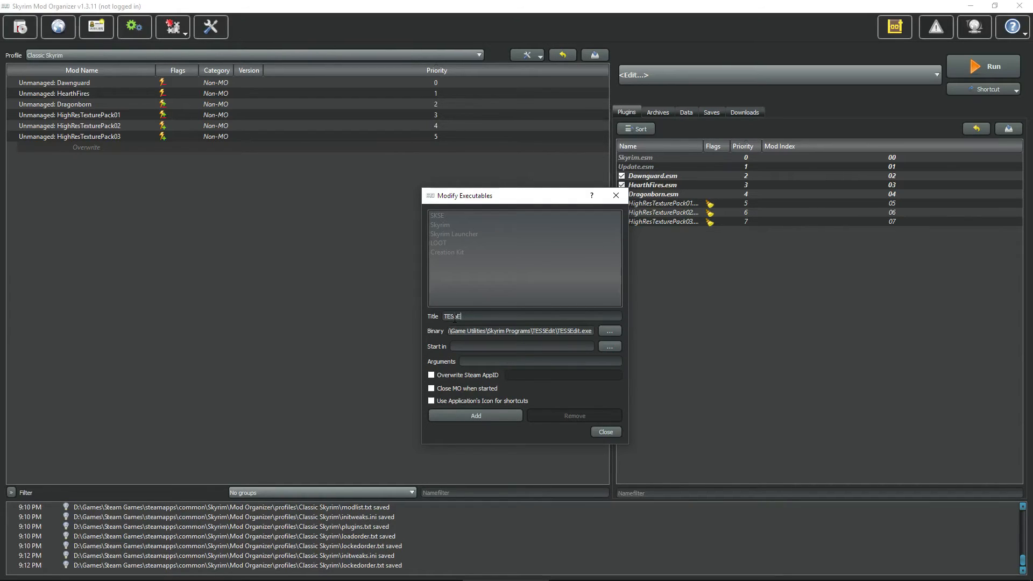
left_click(487, 418)
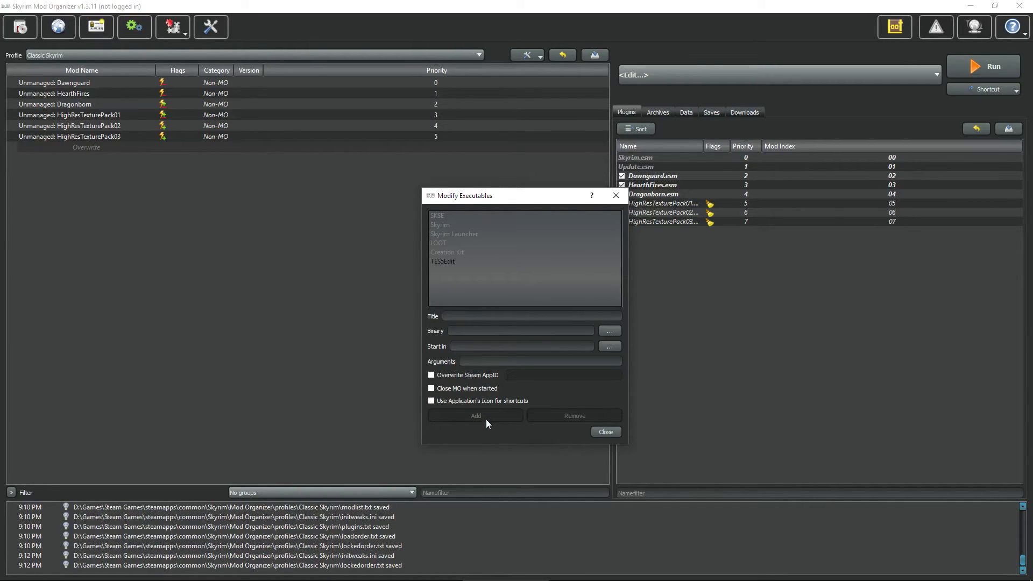
left_click(608, 433)
Step: Select TES5Edit as the executable and add its shortcut to the toolbar
left_click(764, 76)
left_click(695, 211)
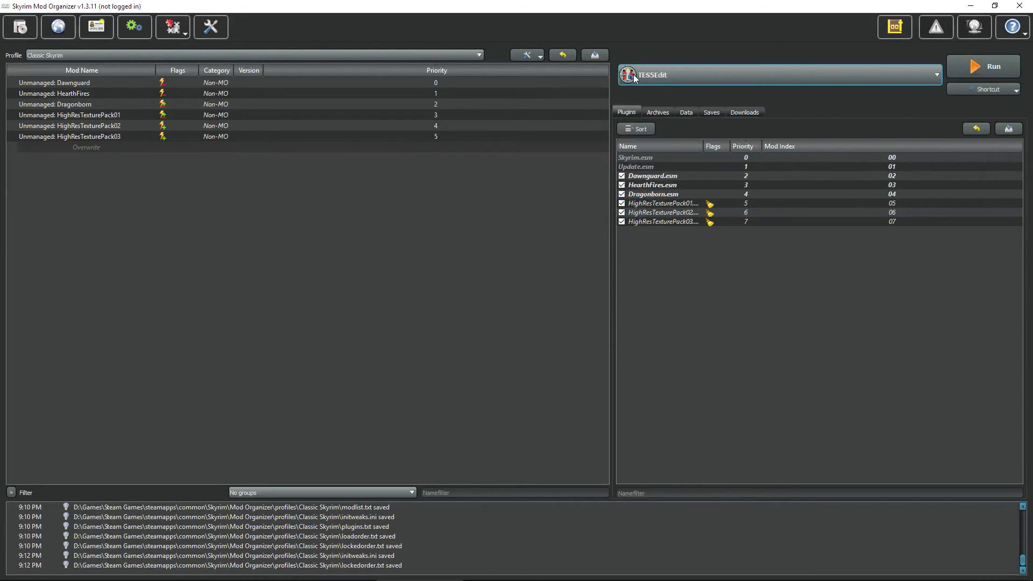
left_click(1017, 92)
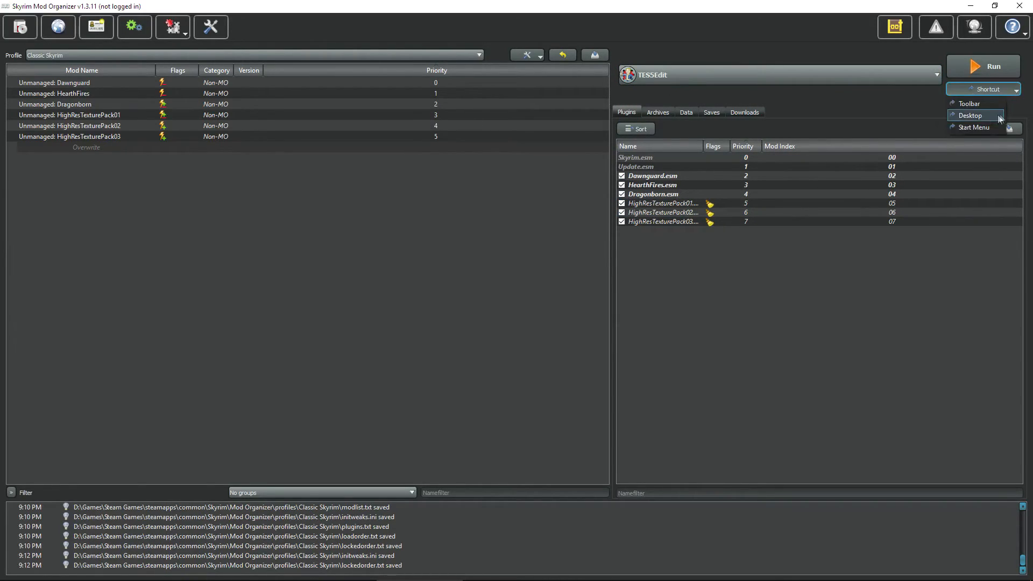
left_click(972, 107)
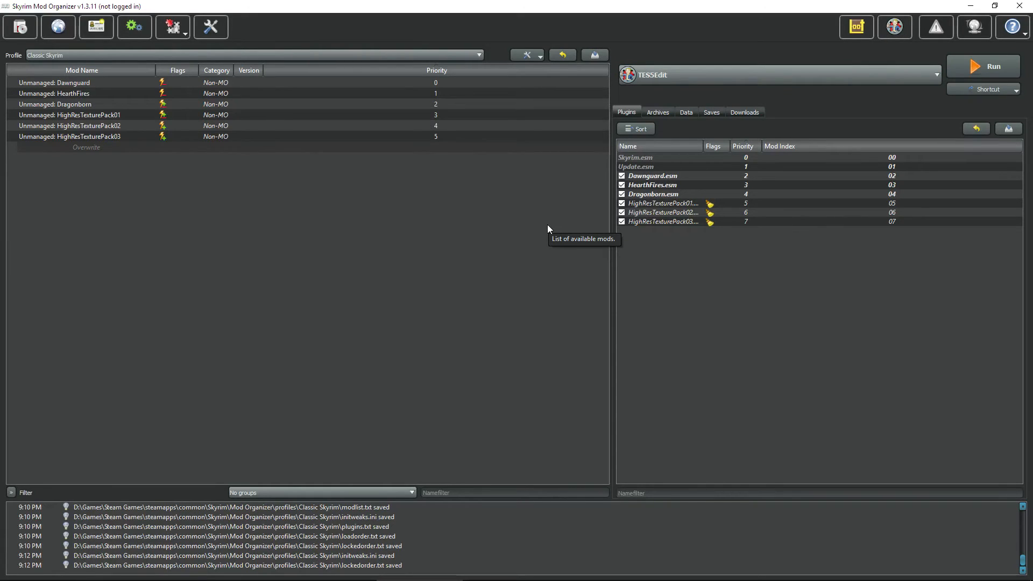
left_click(899, 29)
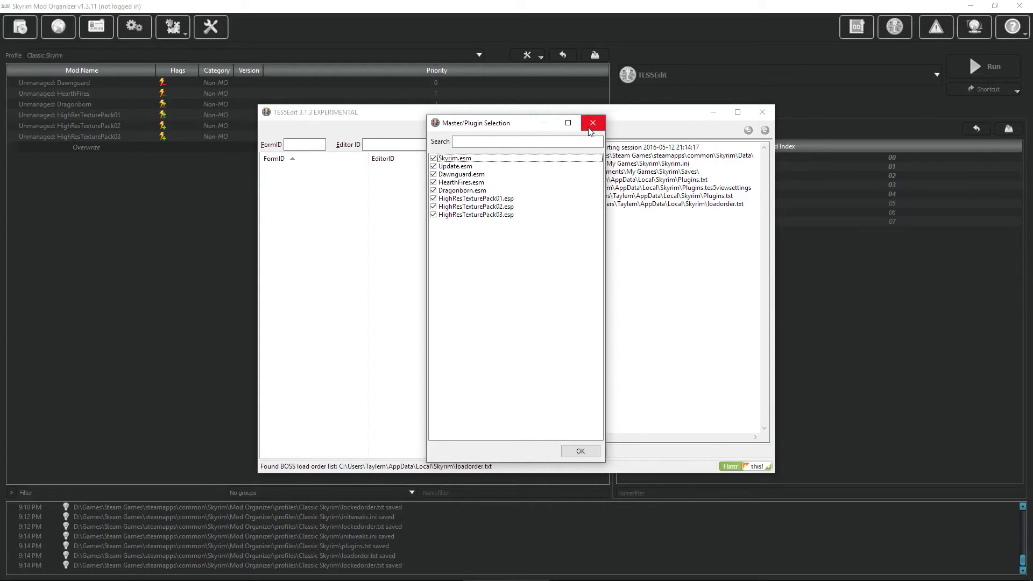
left_click(479, 191)
left_click(474, 182)
left_click_drag(474, 175, 469, 158)
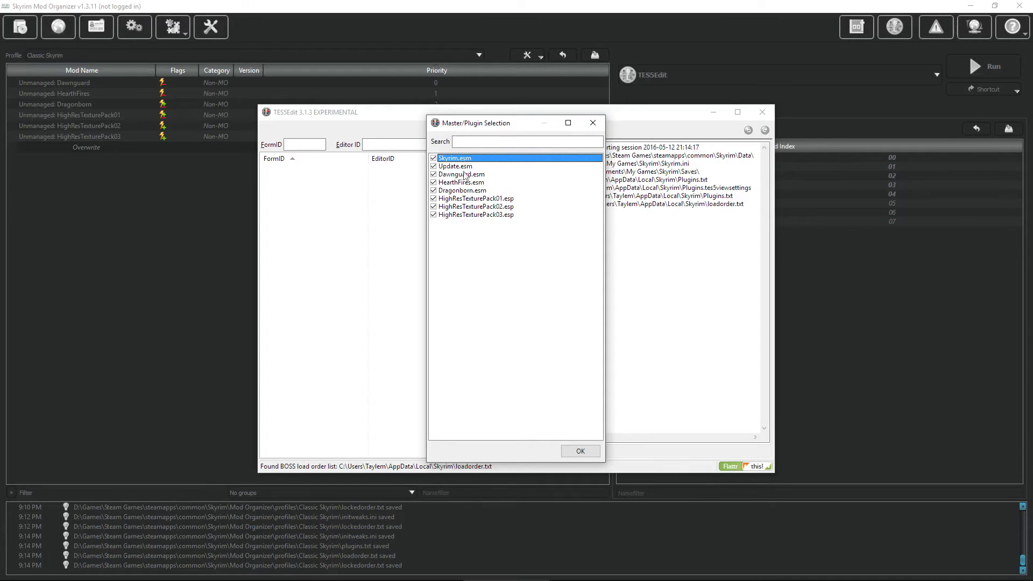
left_click_drag(512, 202, 514, 217)
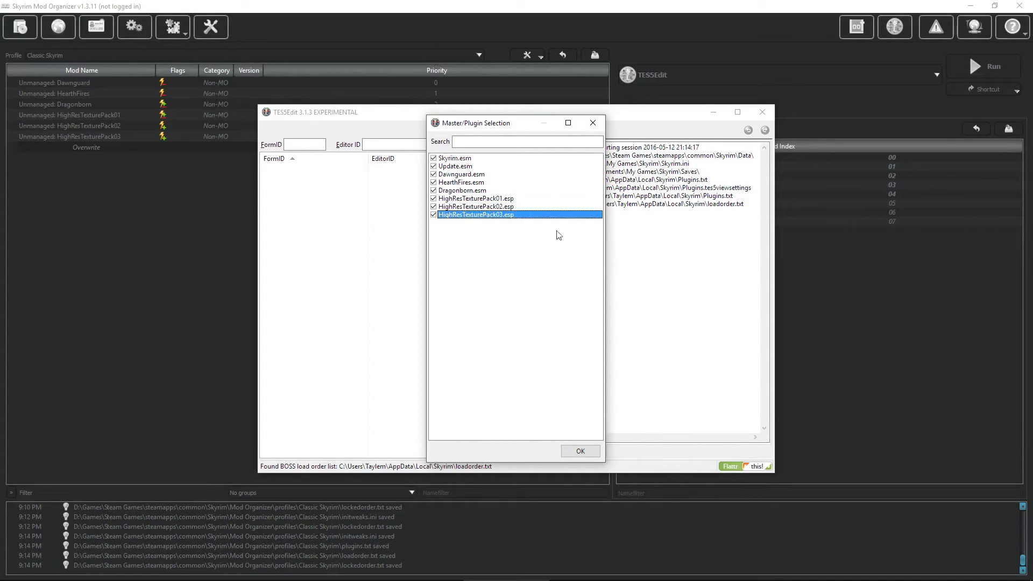
left_click_drag(472, 190, 467, 175)
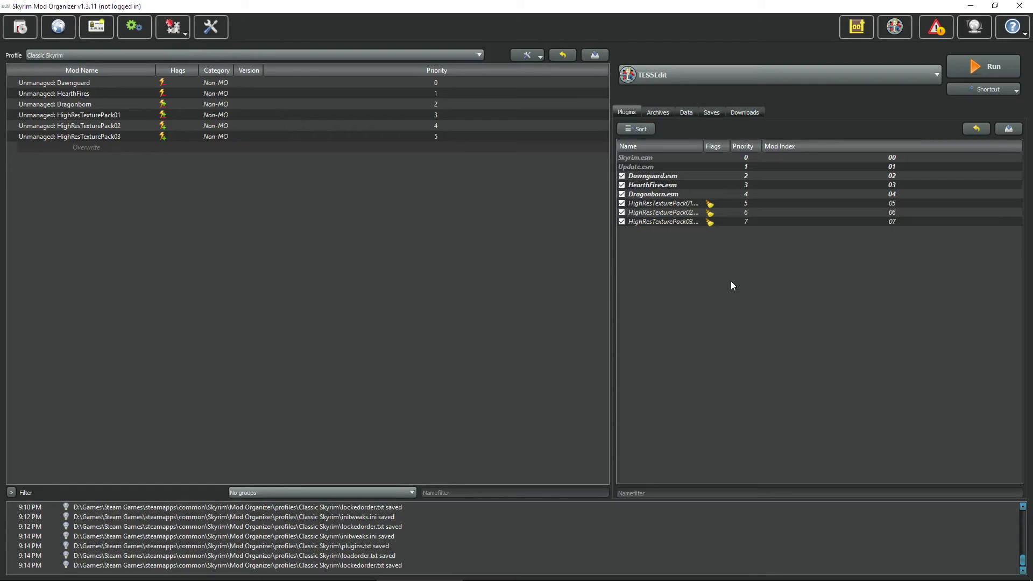
Step: Start a new executable and browse on the D: drive into Games\Steam Games\steamapps\common
left_click(722, 76)
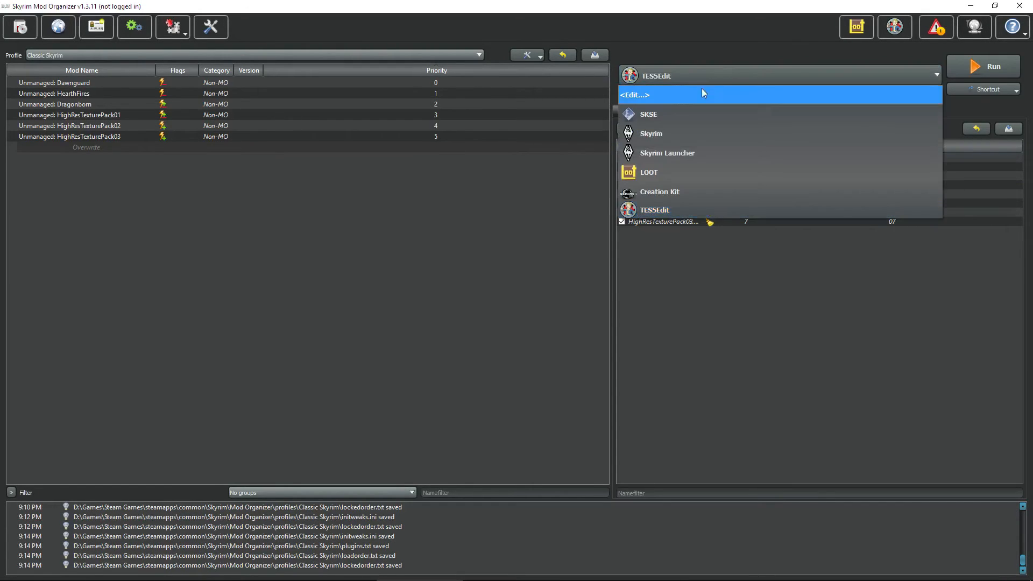
left_click(647, 96)
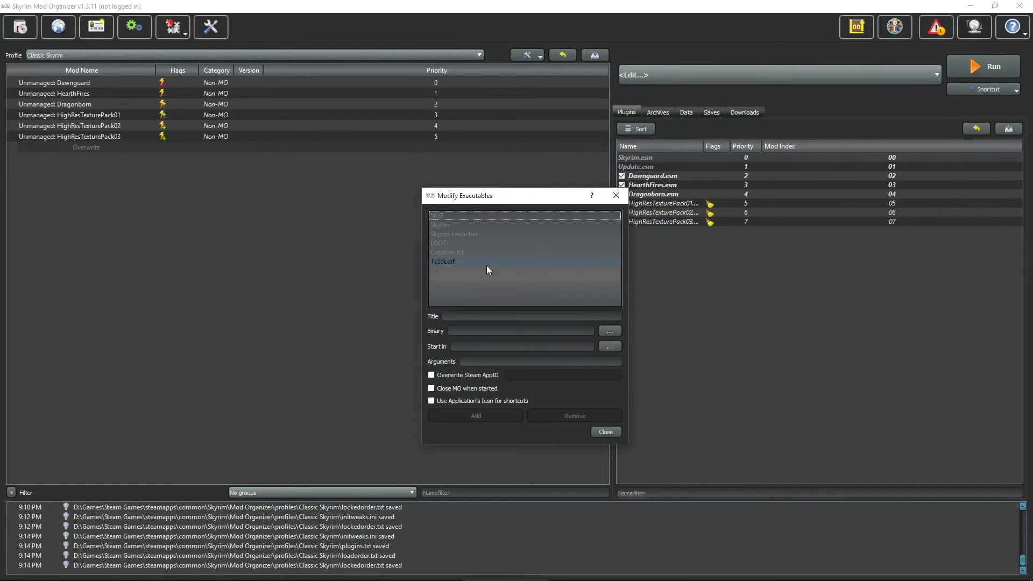
left_click(611, 332)
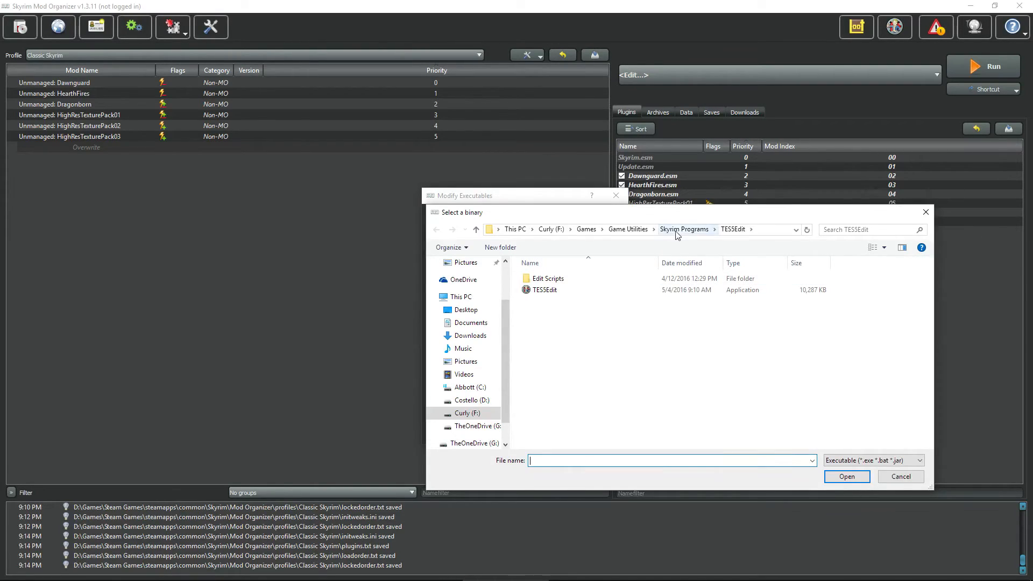
left_click(586, 229)
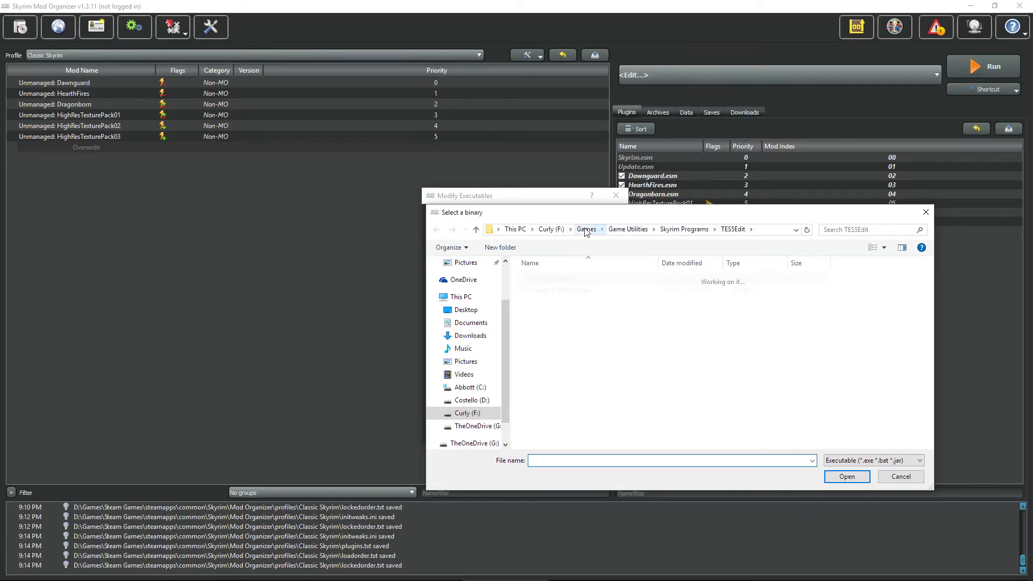
left_click(471, 400)
double_click(566, 281)
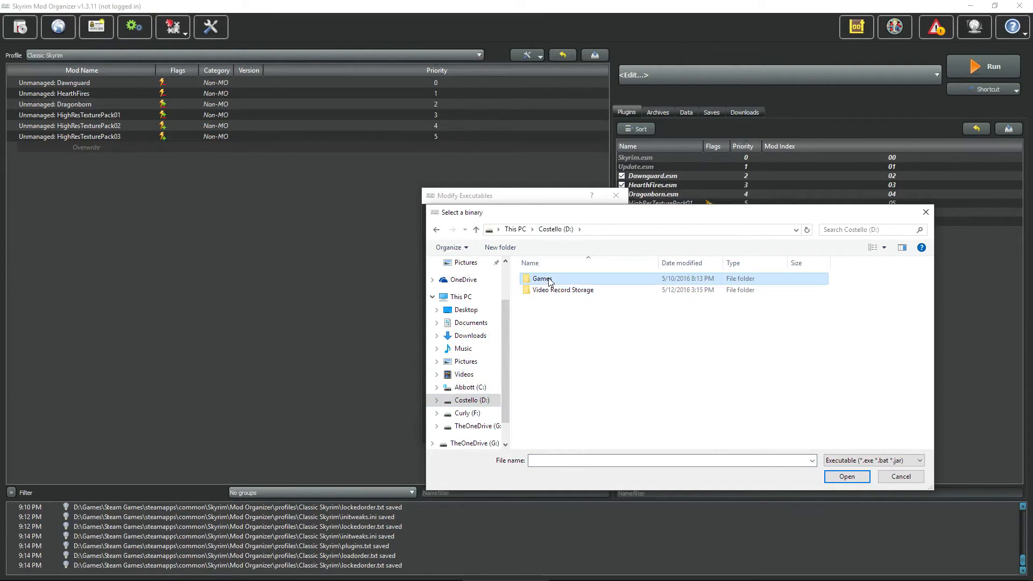
double_click(559, 404)
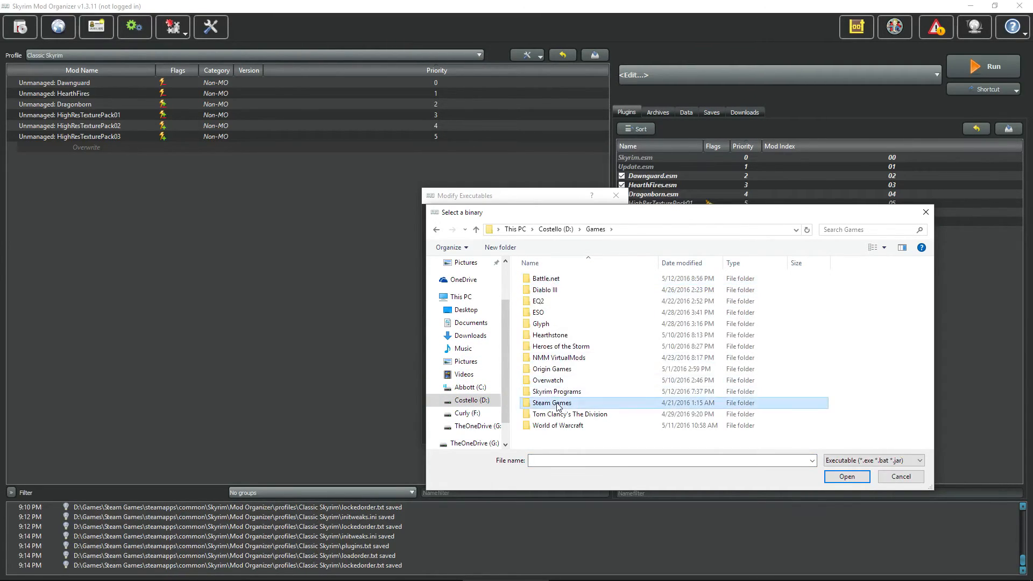
left_click(549, 279)
double_click(549, 279)
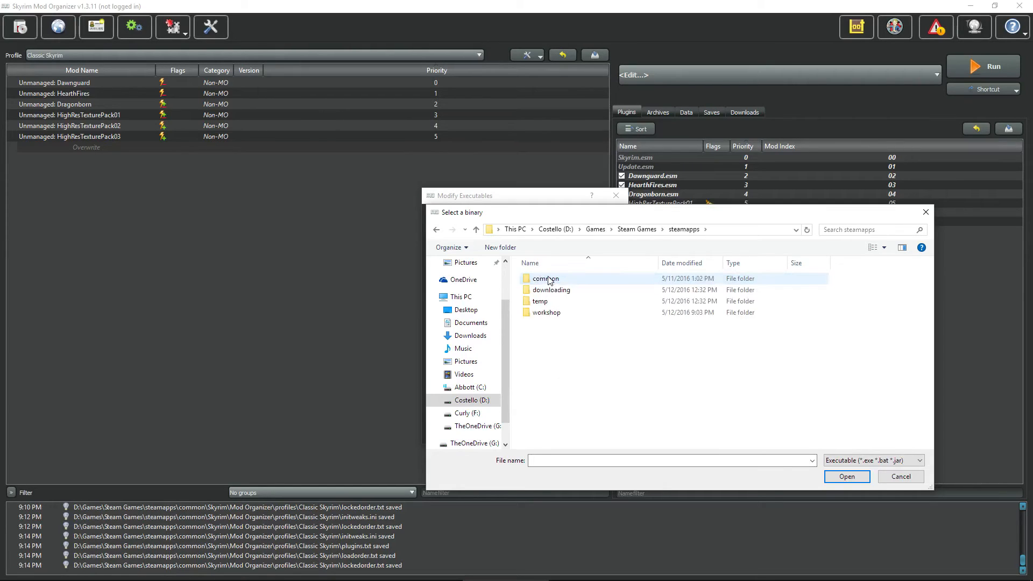
double_click(551, 284)
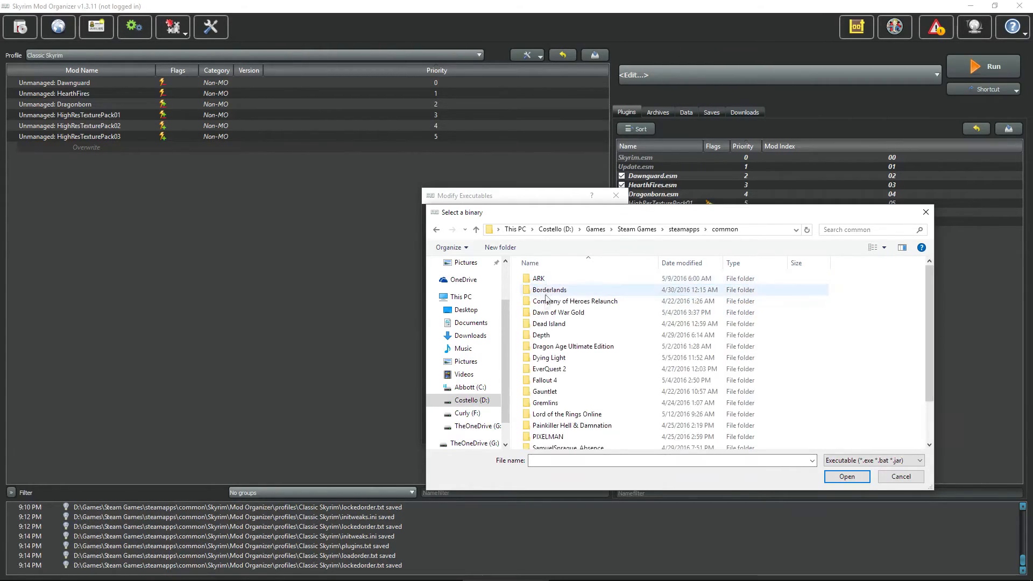
Step: Pick Wrye Bash.exe from Skyrim\Mopy, title it 'Wyre Bash', and add it
scroll(559, 366, "down", 3)
double_click(549, 409)
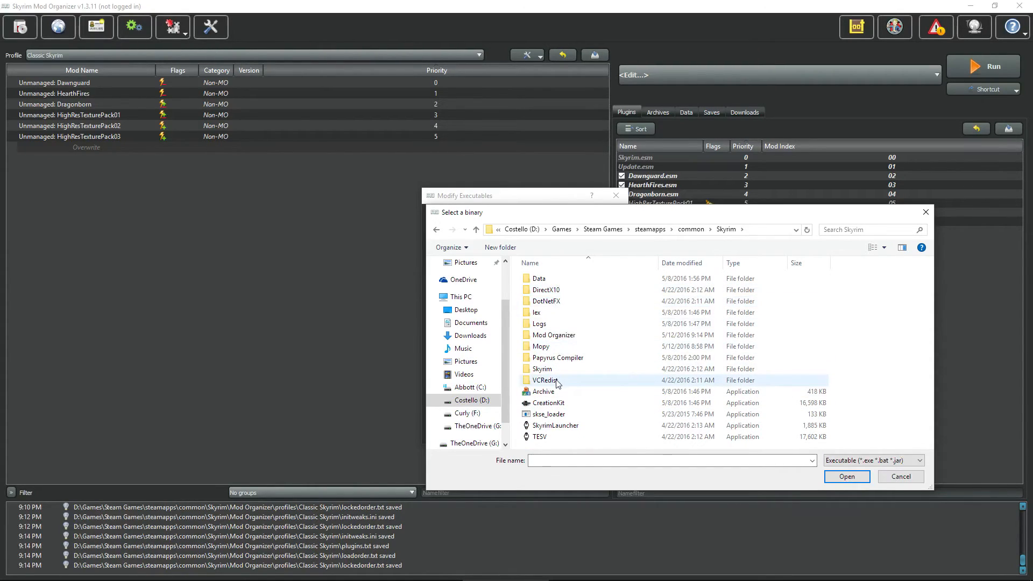
left_click(543, 348)
double_click(543, 347)
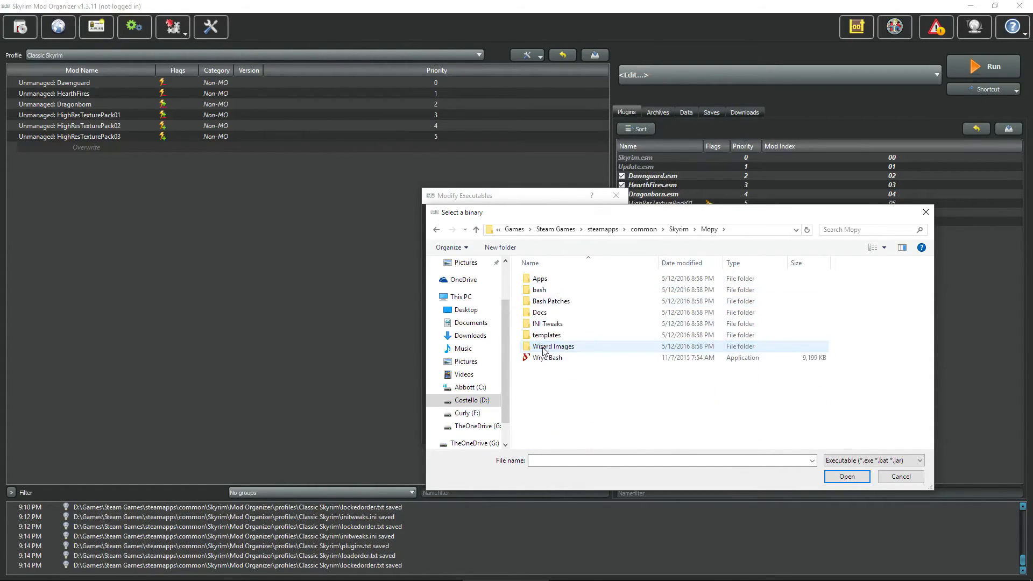
left_click(547, 359)
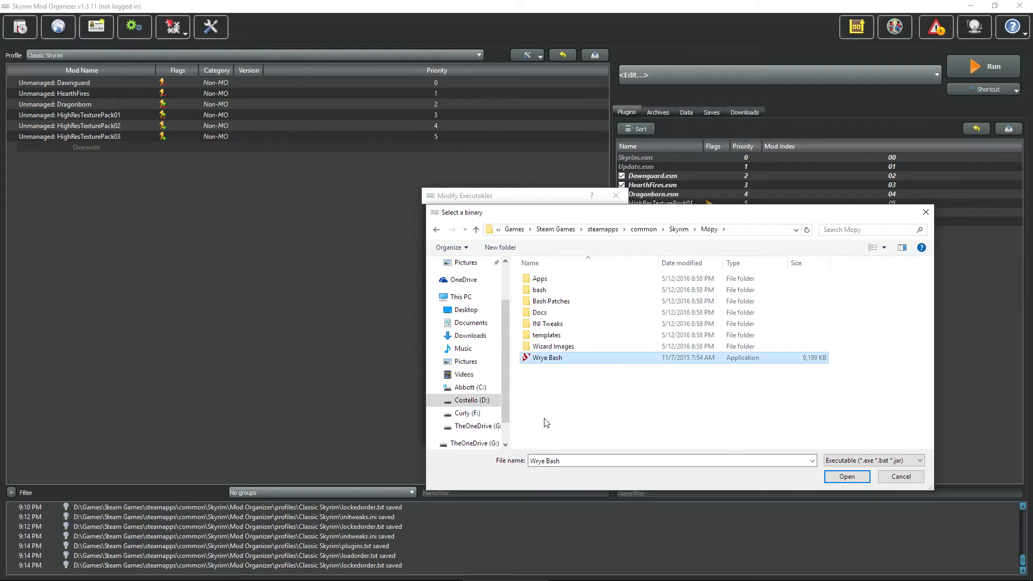
left_click(832, 476)
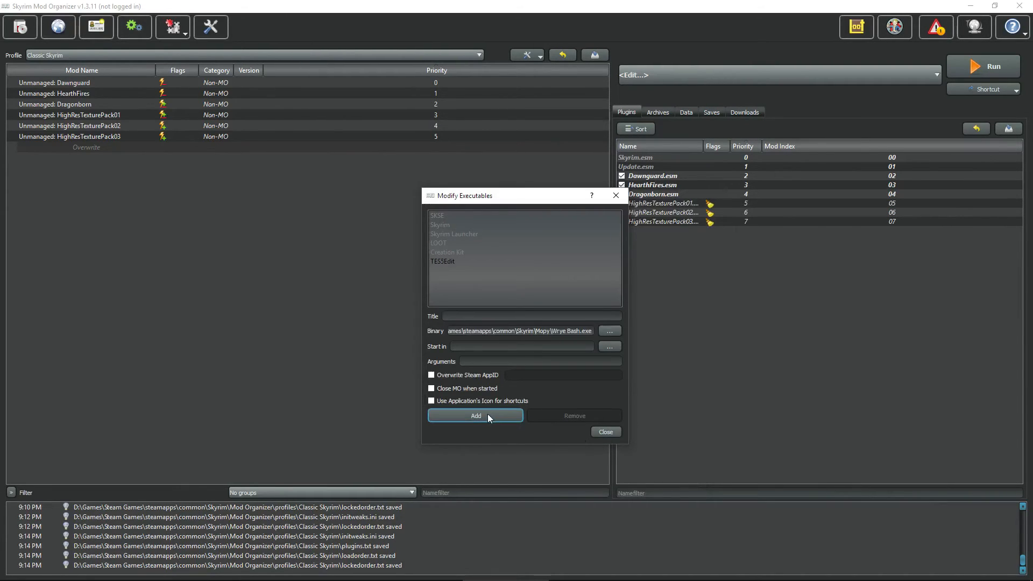
left_click(445, 317)
type("Wyre Bash")
left_click(605, 432)
left_click(783, 75)
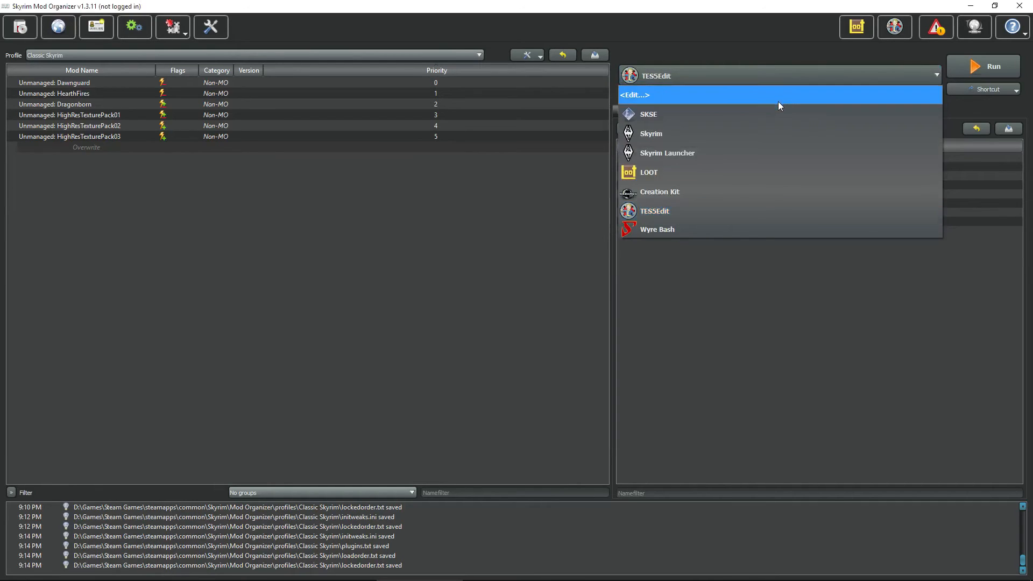
Step: Add a Wyre Bash shortcut to the toolbar, then reselect SKSE as the executable
left_click(724, 223)
left_click(1000, 91)
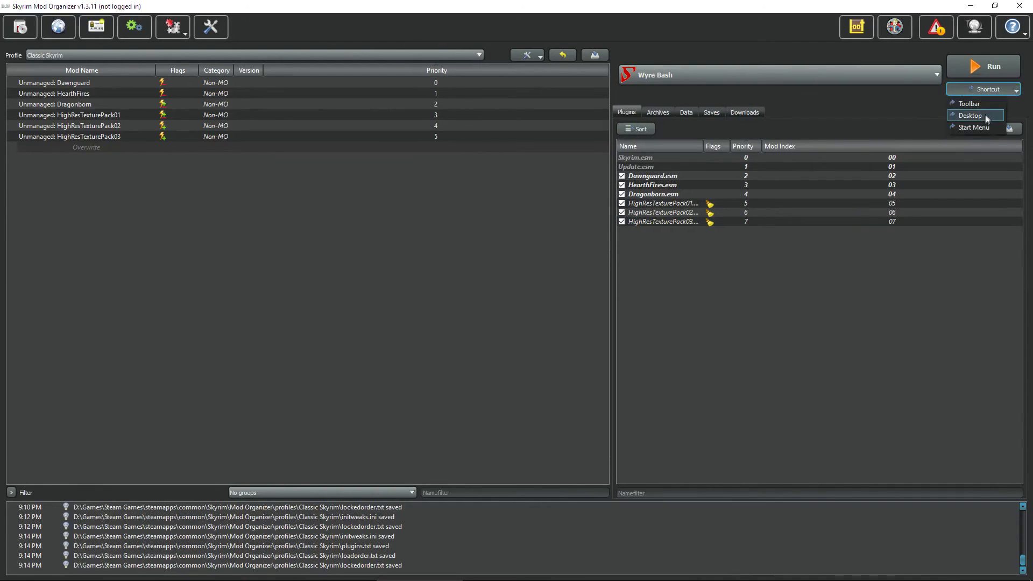
left_click(976, 104)
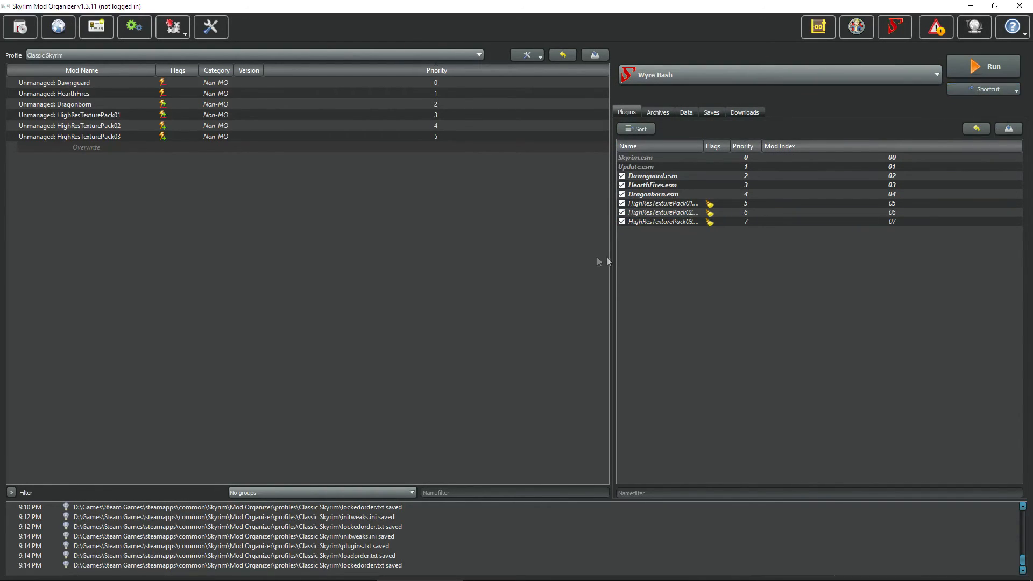
left_click(920, 75)
left_click(676, 116)
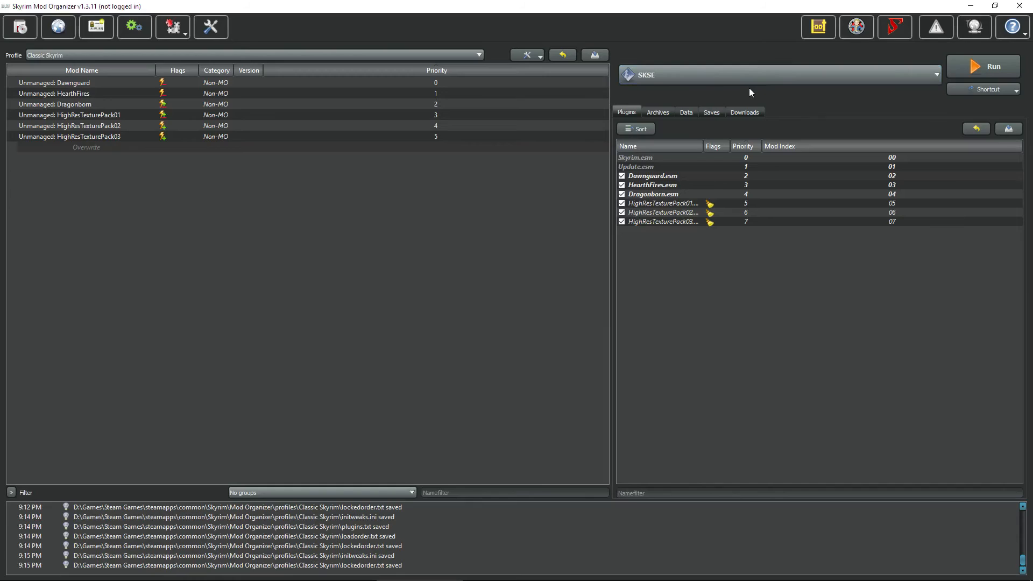
Step: Run Skyrim through SKSE to its main menu, then quit to the desktop
left_click(978, 70)
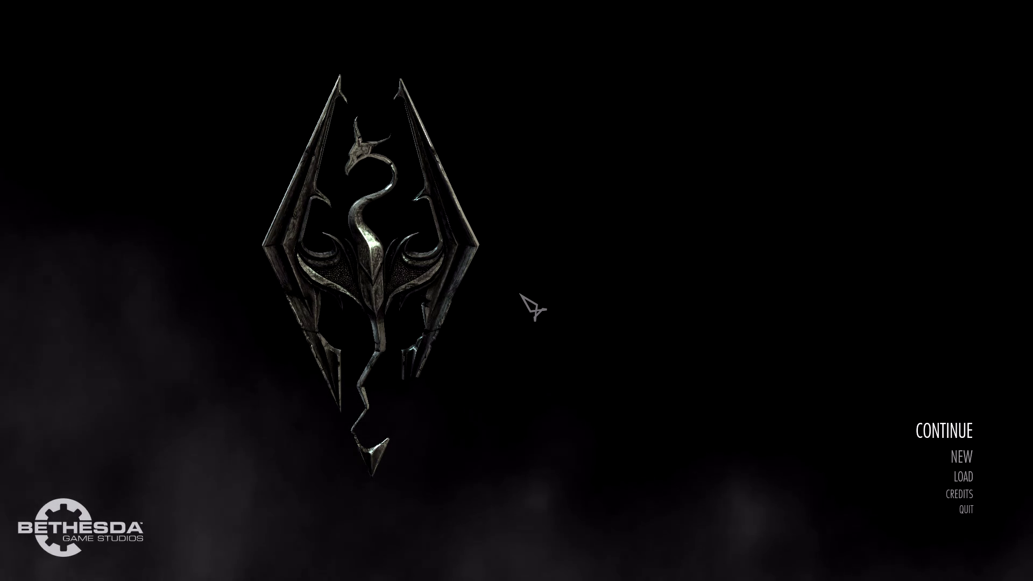
left_click(966, 509)
left_click(735, 520)
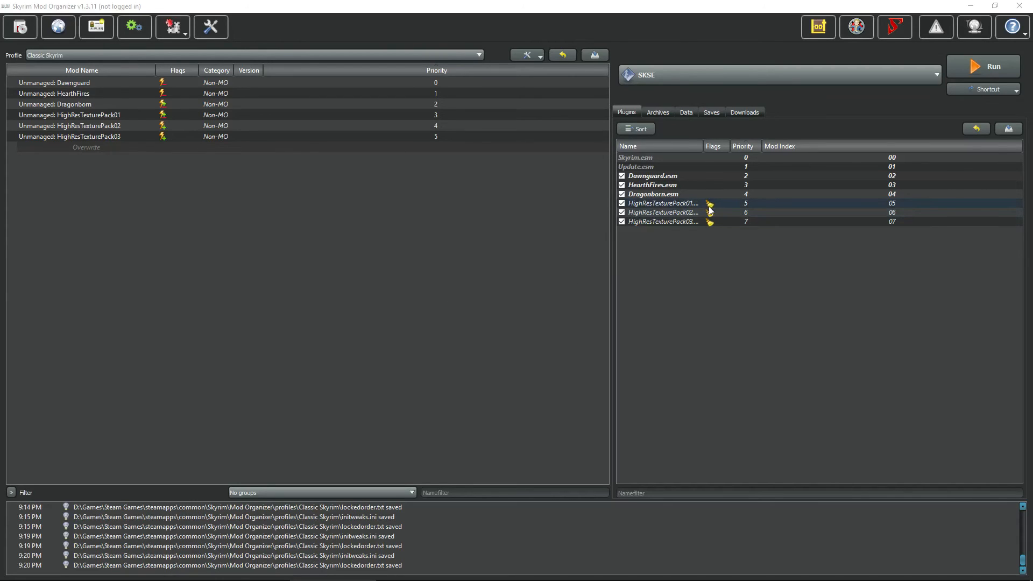
Step: Widen the plugin Name column and look over the Archives tab
left_click_drag(703, 149, 729, 148)
left_click(685, 205)
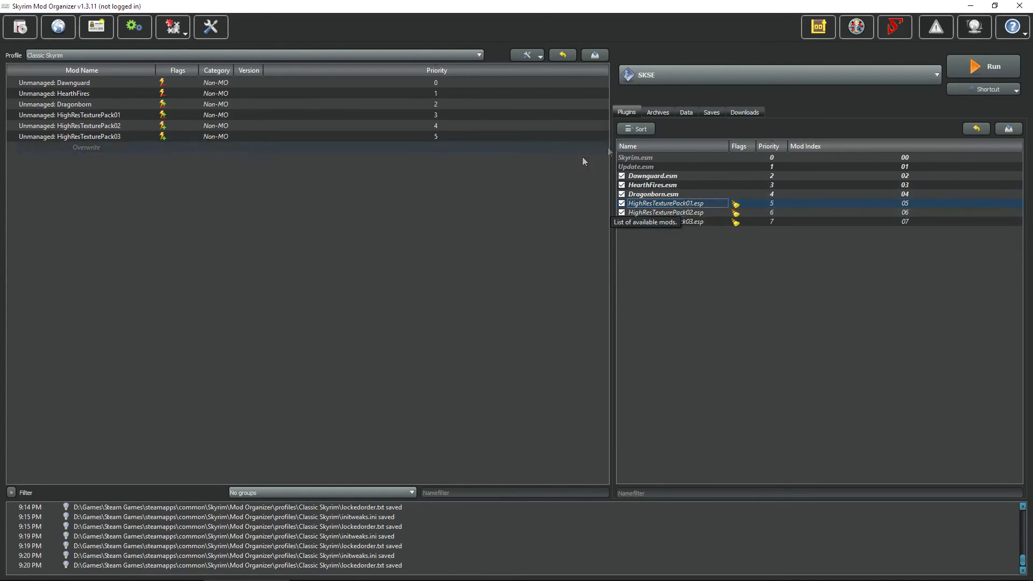
left_click(665, 115)
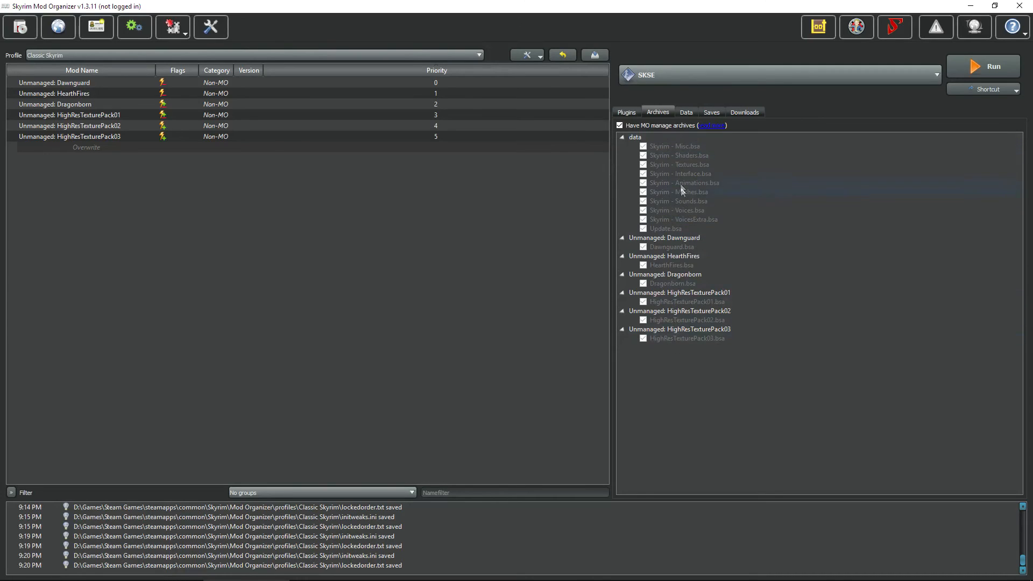
left_click(626, 112)
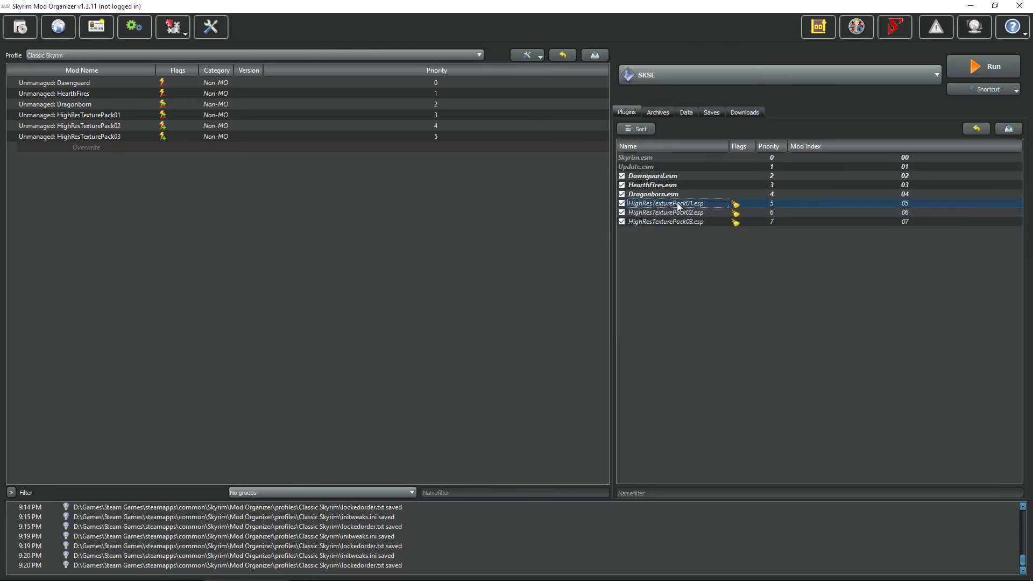
Step: Untick HighResTexturePack01.esp, 02.esp and 03.esp in the plugin list
left_click(622, 204)
left_click(622, 213)
left_click(622, 222)
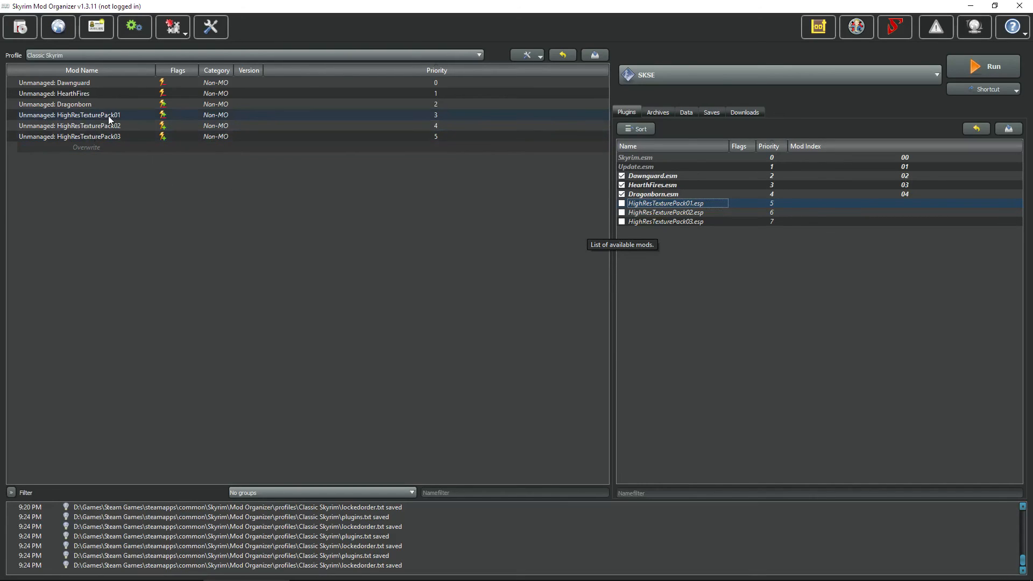
Step: Select the HighResTexturePack02 and 03 plugins in the list, then exit Mod Organizer
left_click_drag(643, 221, 635, 214)
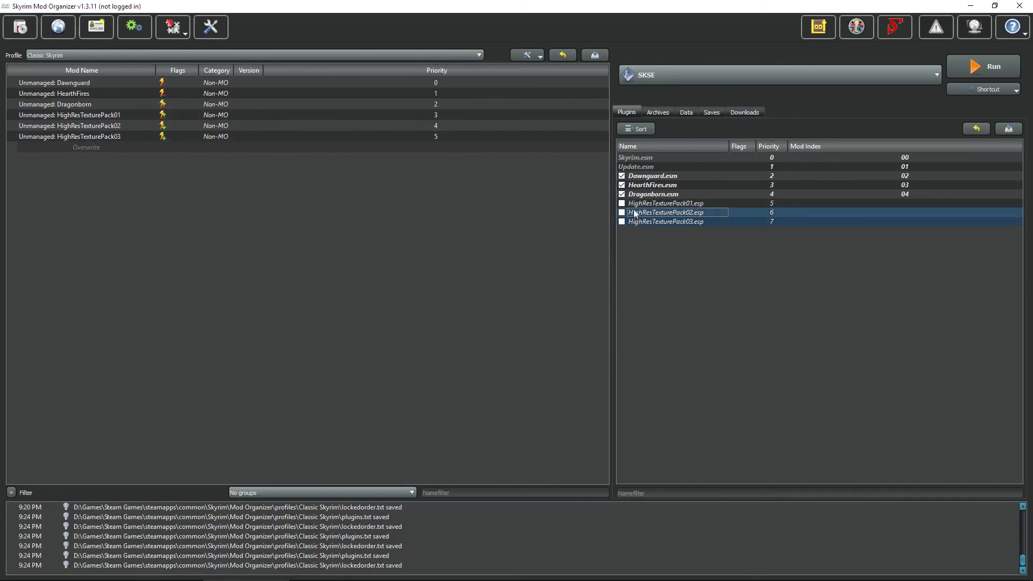
left_click(676, 213)
key("Down")
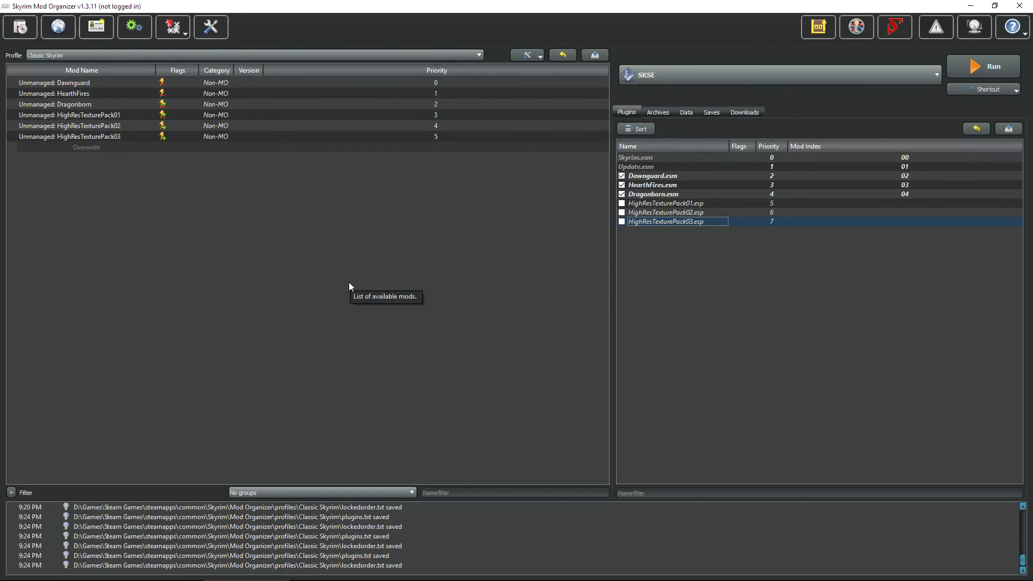
left_click(1021, 5)
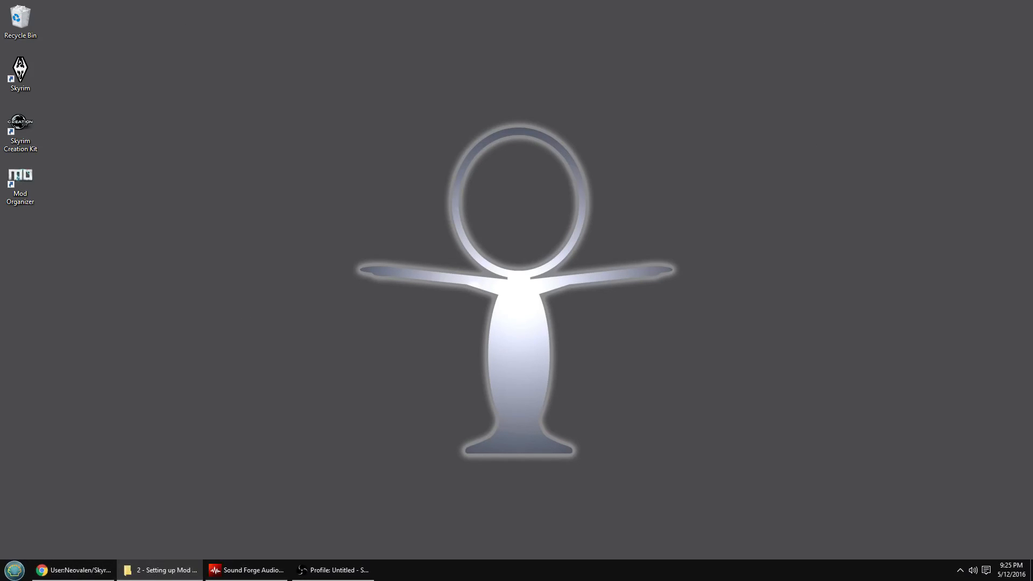
Step: Browse to D:\Games\Steam Games\steamapps\common\Skyrim\Data and widen the window to show file details
left_click_drag(0, 138, 325, 107)
left_click(257, 343)
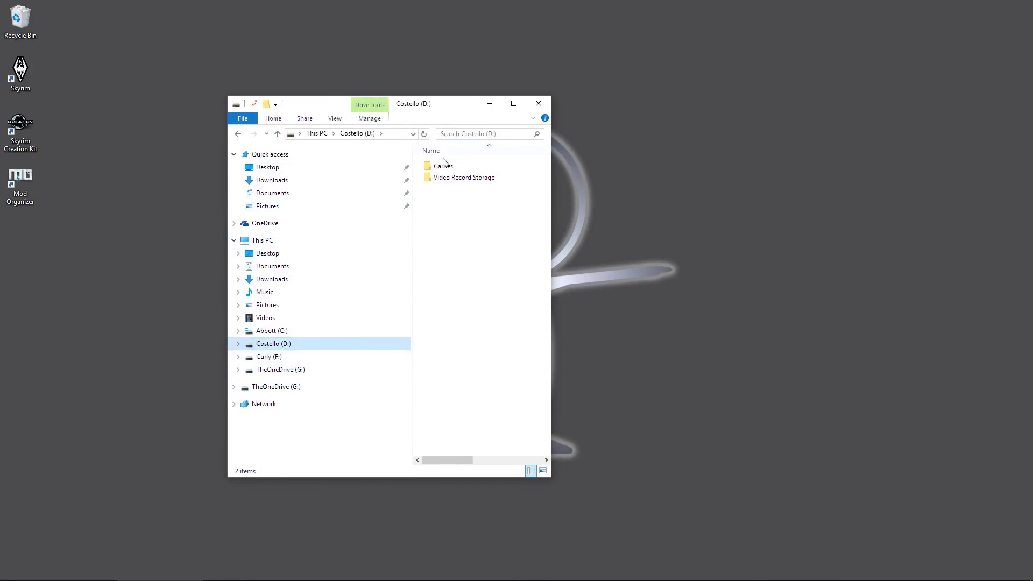
double_click(443, 167)
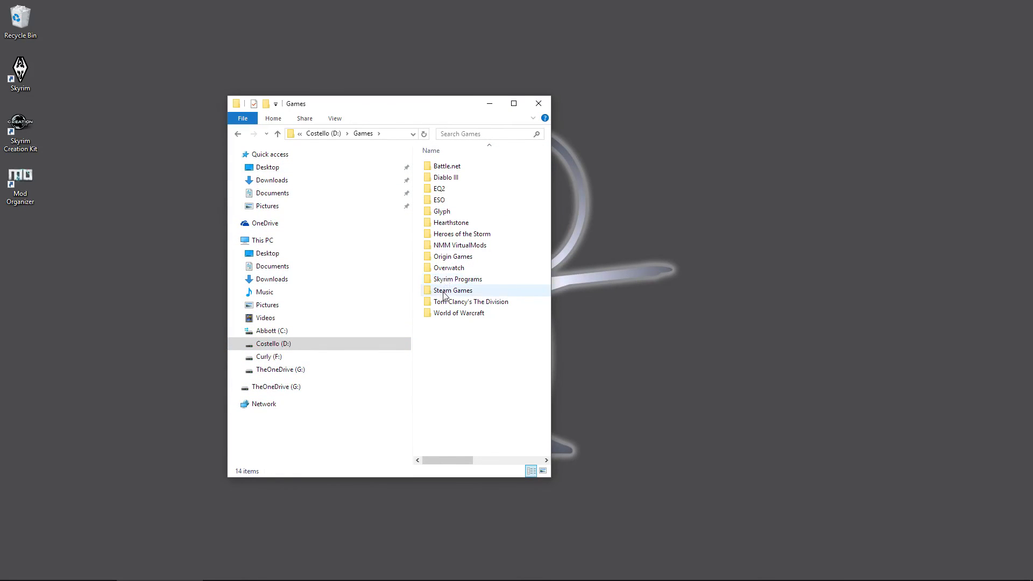
double_click(451, 291)
double_click(447, 166)
double_click(446, 167)
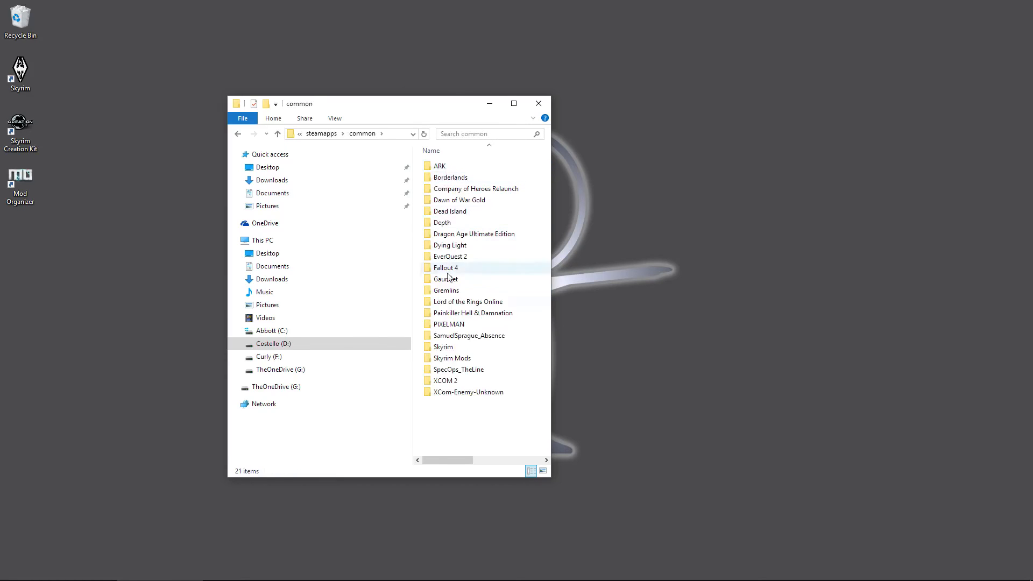
double_click(445, 347)
double_click(440, 166)
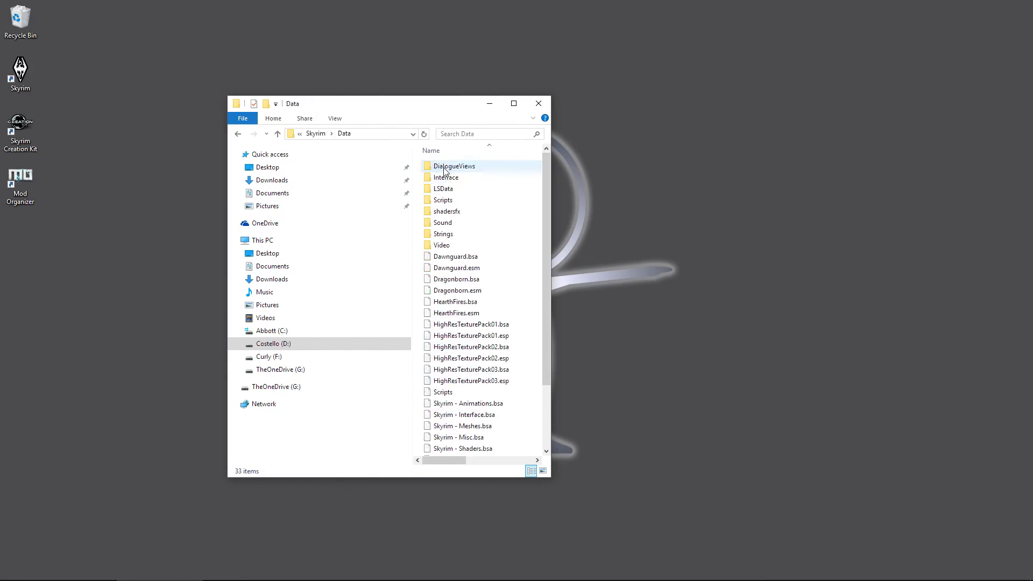
left_click_drag(560, 305, 806, 305)
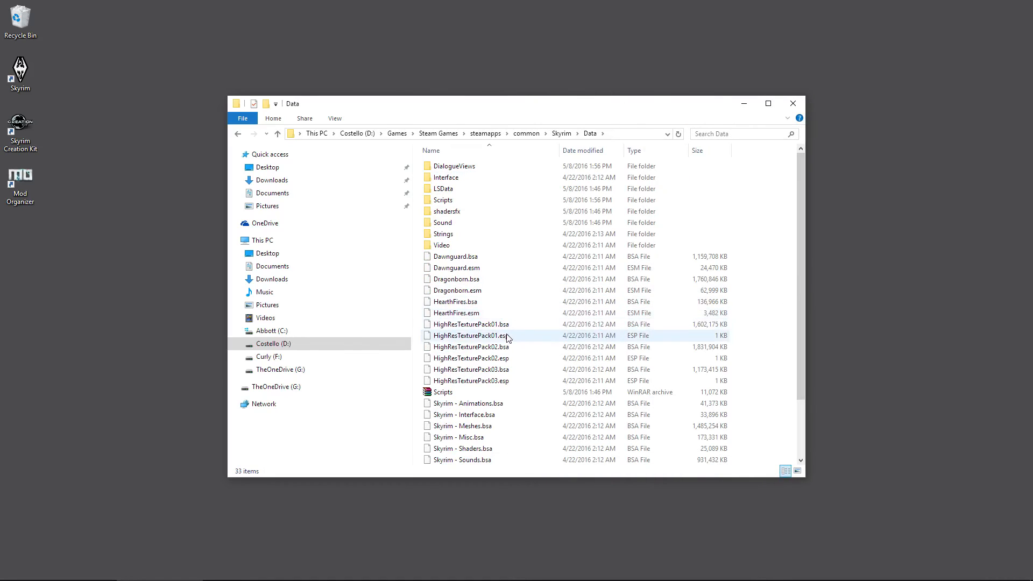
Step: Delete HighResTexturePack01.esp, 02.esp and 03.esp from the Data folder
left_click(502, 383)
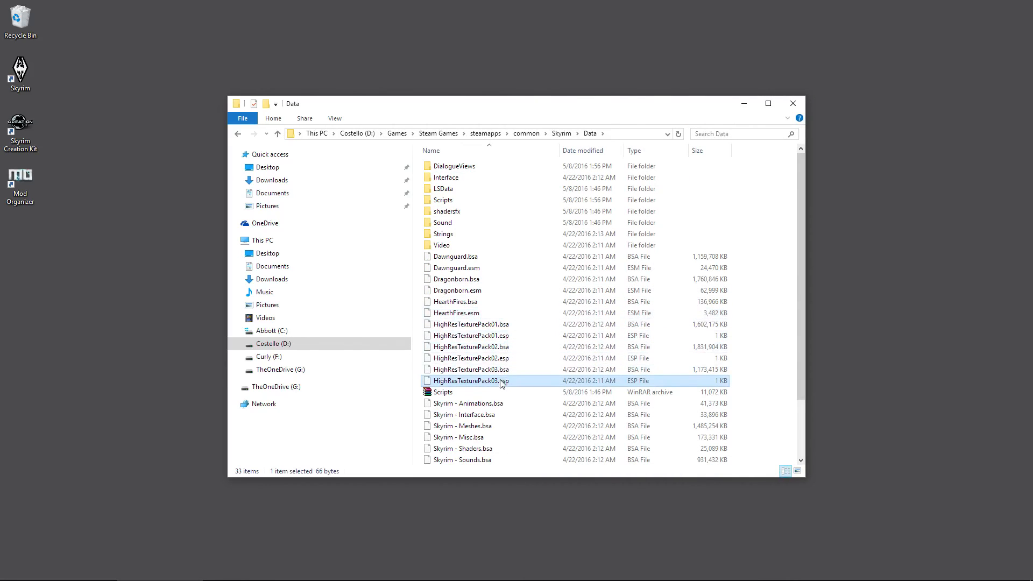
left_click(501, 358, "ctrl")
left_click(500, 336, "ctrl")
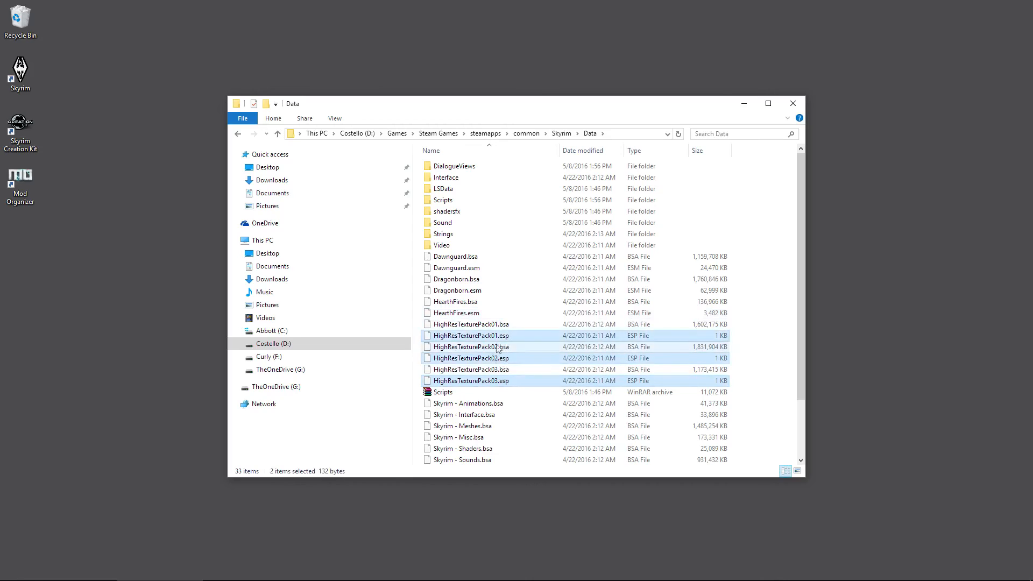
key("Delete")
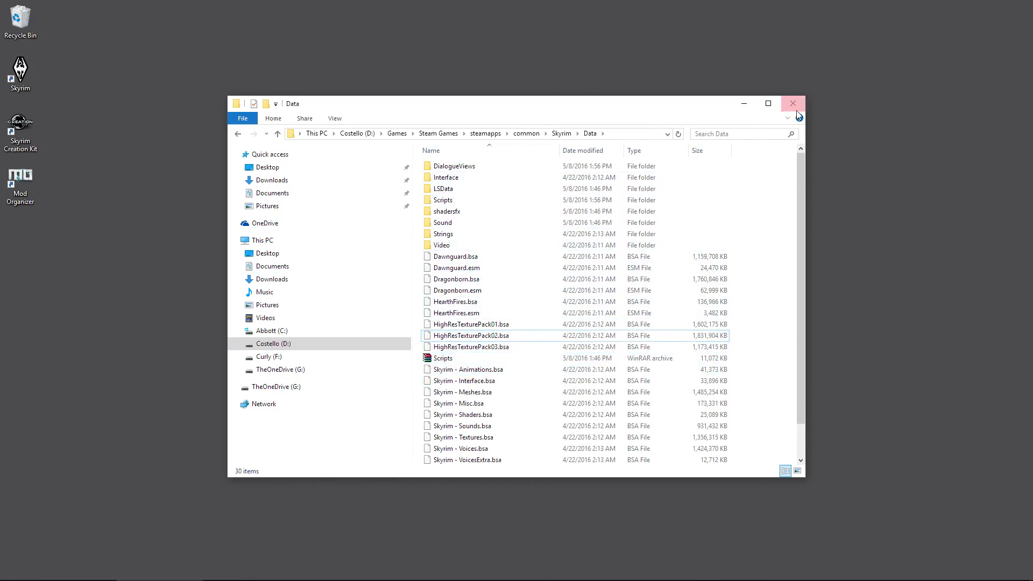
Step: Navigate back up through the previous folders out of Skyrim's Data folder
left_click(237, 136)
left_click(237, 136)
left_click(237, 136)
left_click(237, 136)
left_click(237, 135)
left_click(237, 136)
left_click(237, 136)
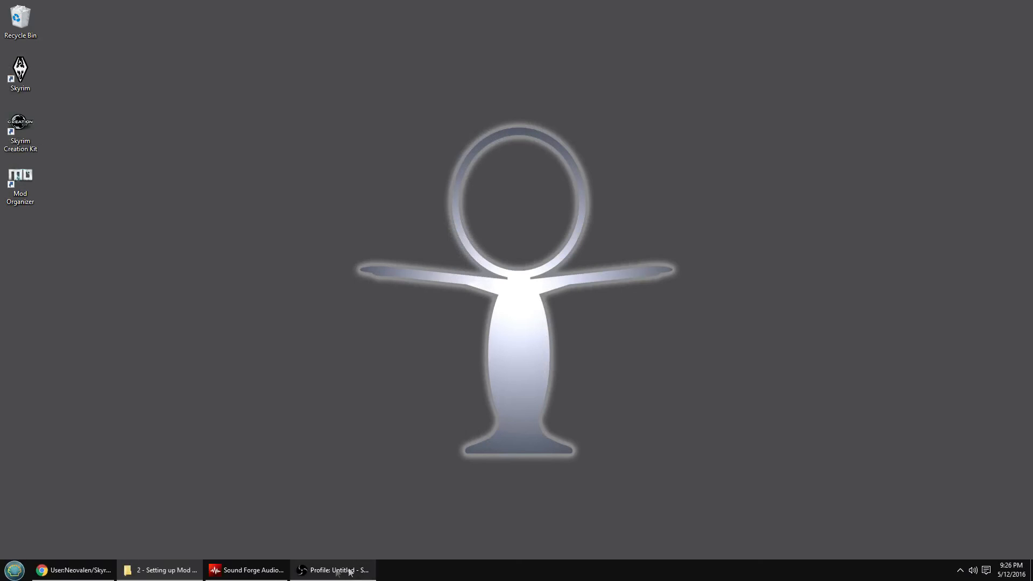
Step: Relaunch Mod Organizer from its desktop shortcut to confirm the HighResTexturePack entries are gone
double_click(17, 195)
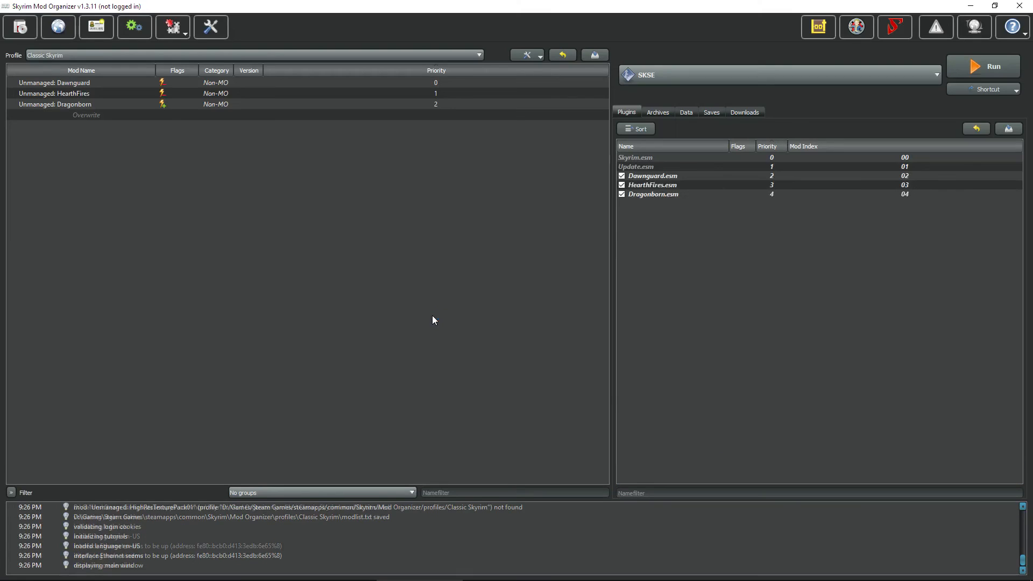